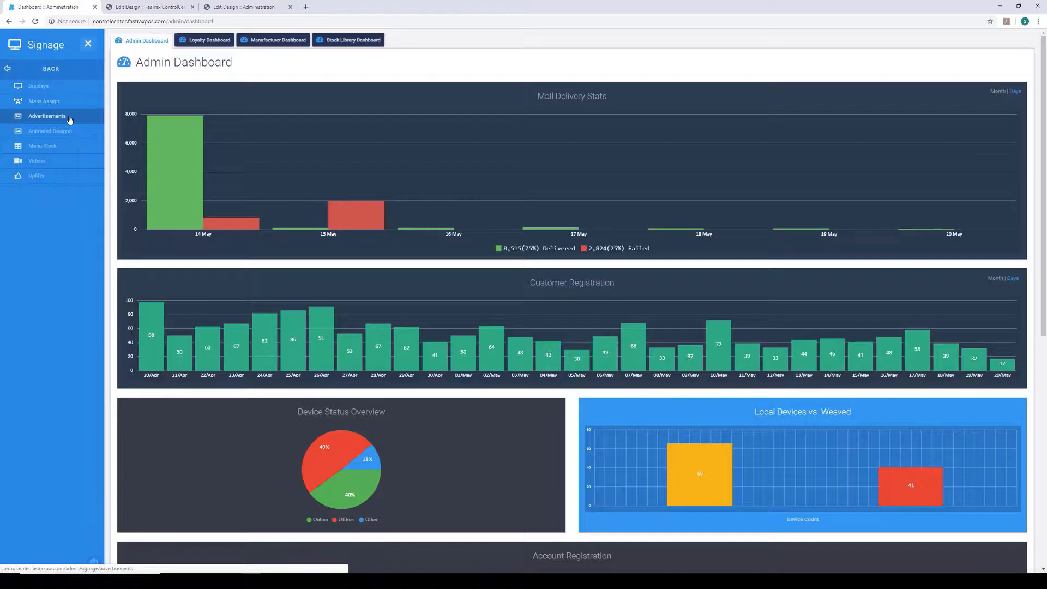
- Start a new signage advertisement and add the Test-display-1920x1080 image to its 1920 x 1080 size
click(69, 120)
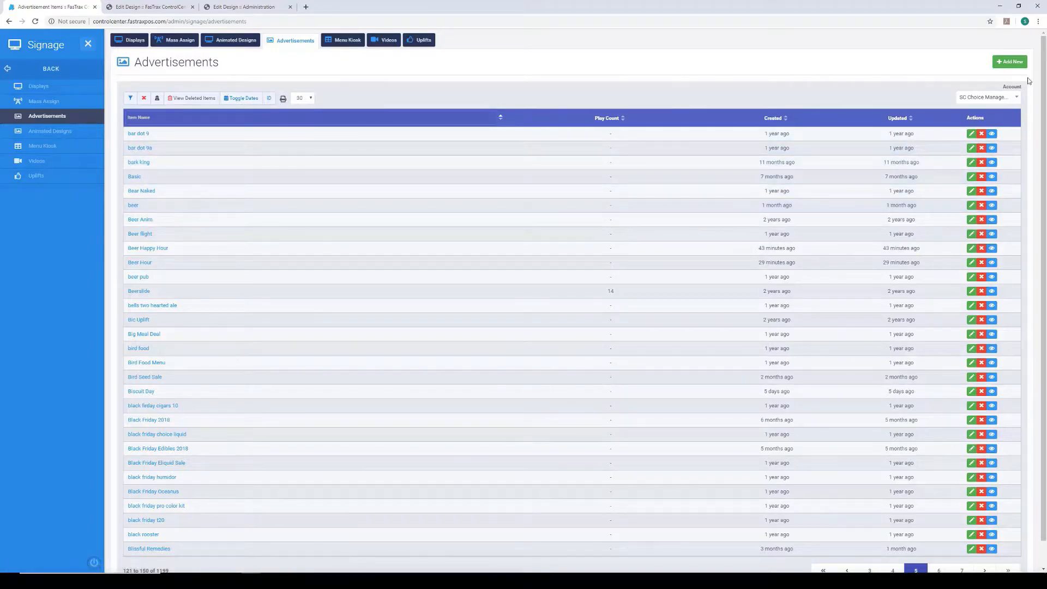
click(1014, 67)
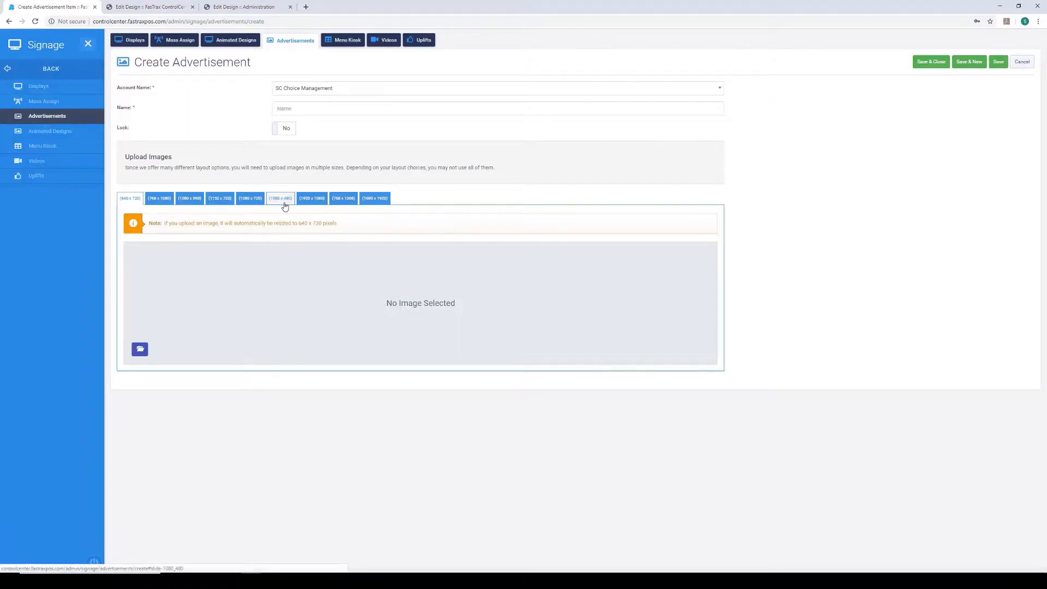
click(312, 199)
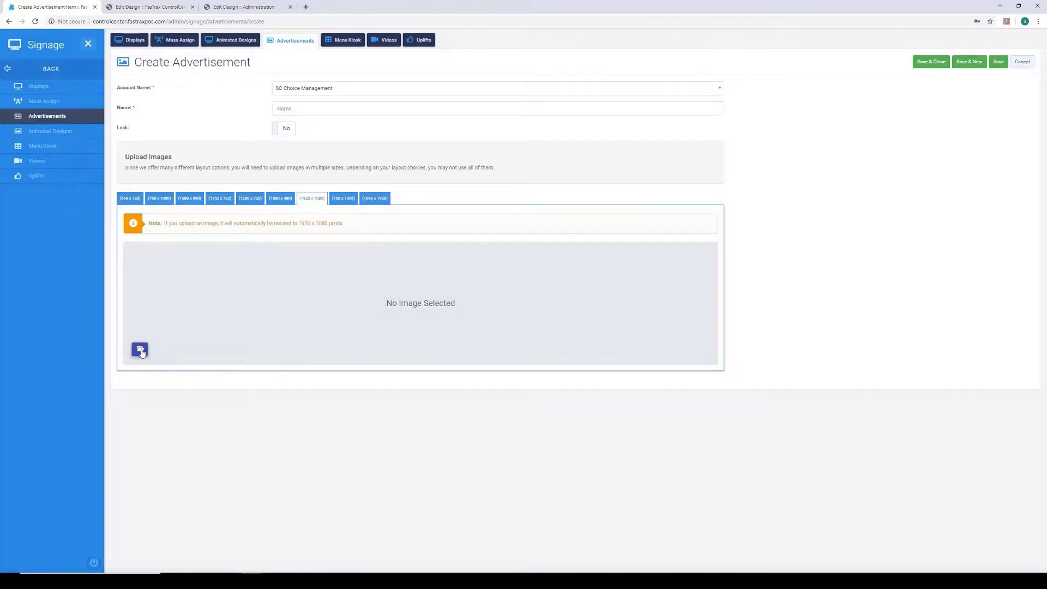
click(143, 352)
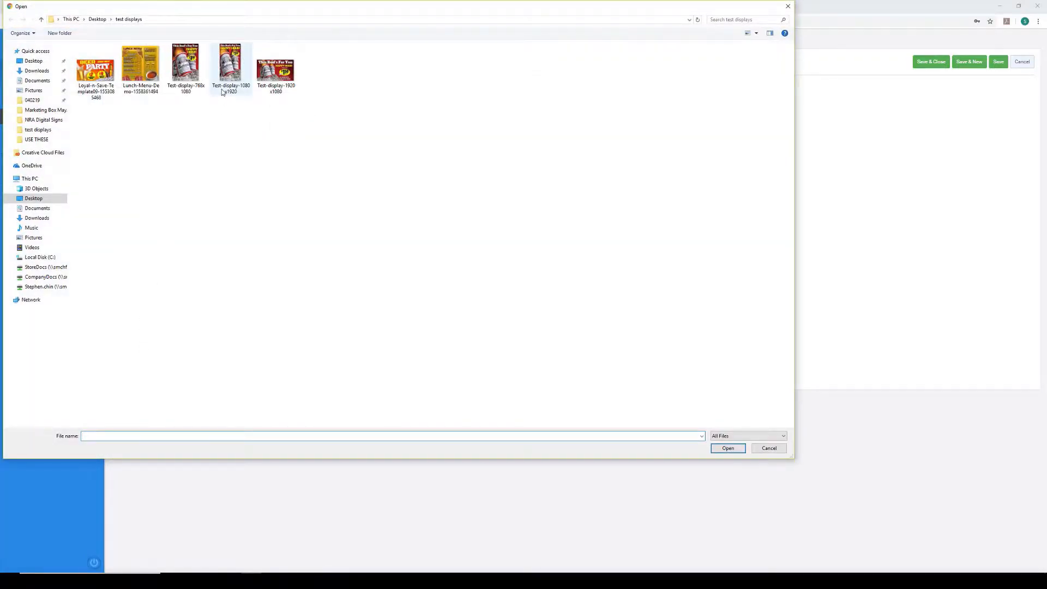
click(275, 70)
click(736, 449)
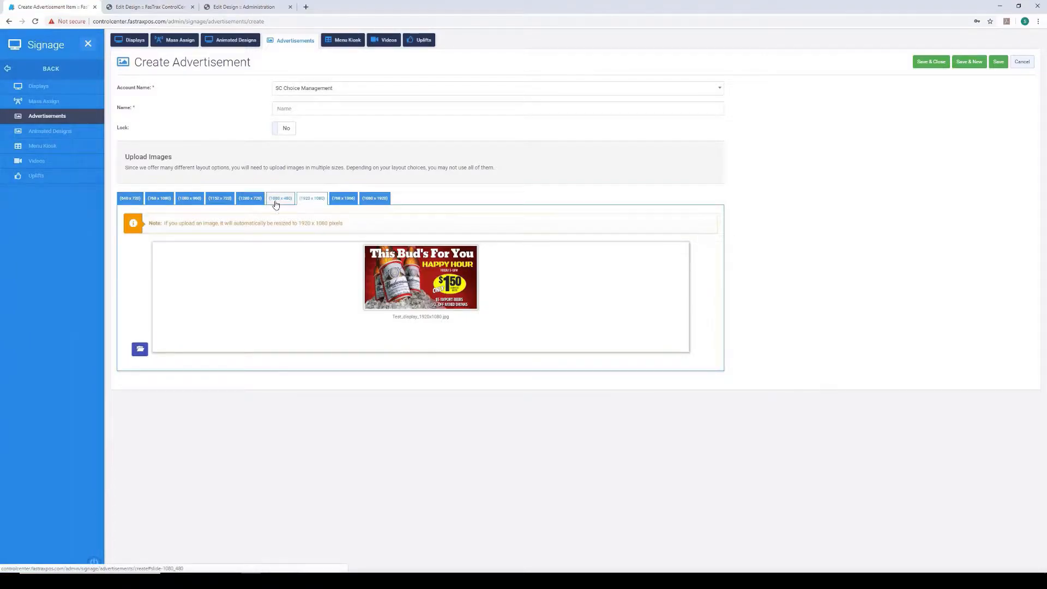
- Add the Test-display-1080x1920 image to the advertisement's 1080 x 1920 size
click(379, 197)
click(139, 351)
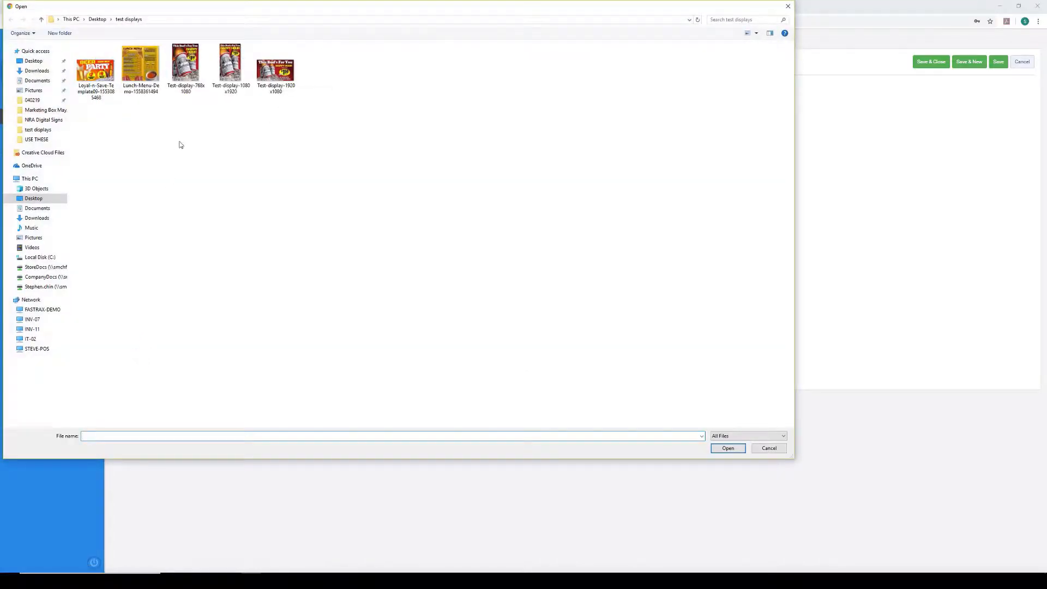
click(228, 71)
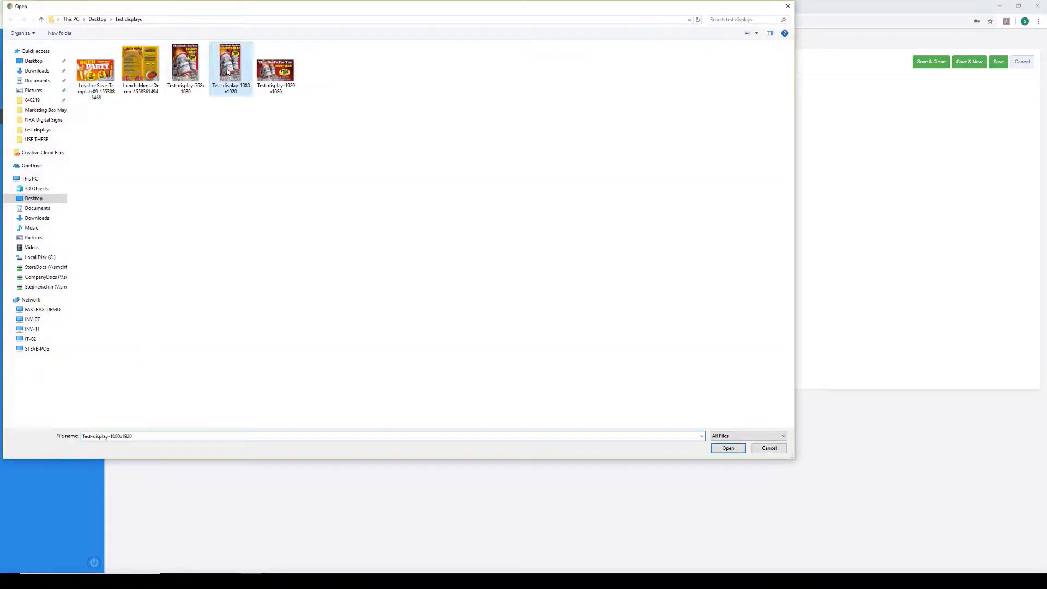
click(740, 451)
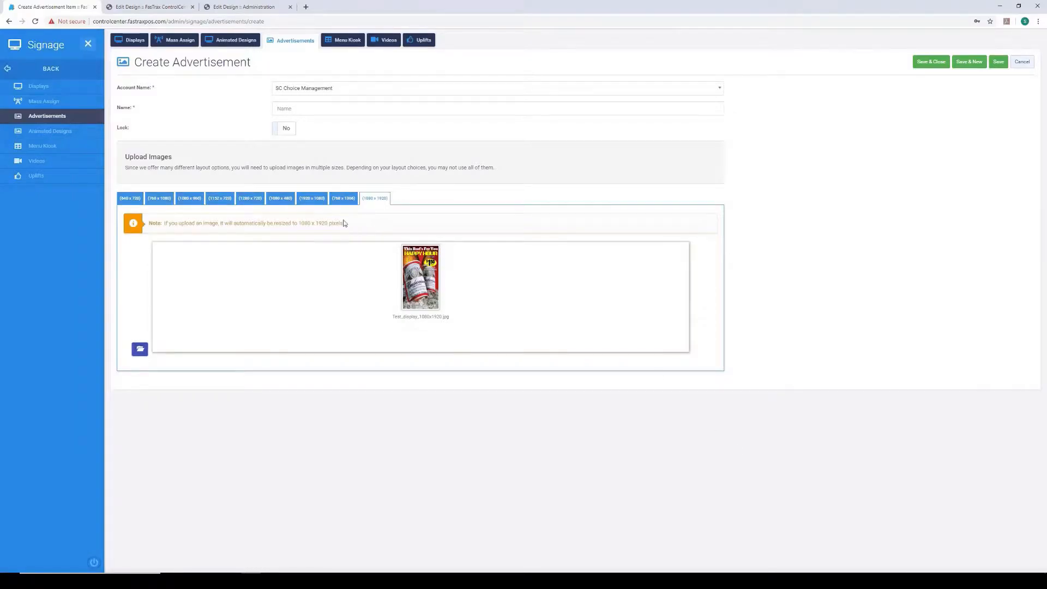
- Add the Test-display-768x1080 image to the advertisement's 768 x 1080 size
click(169, 203)
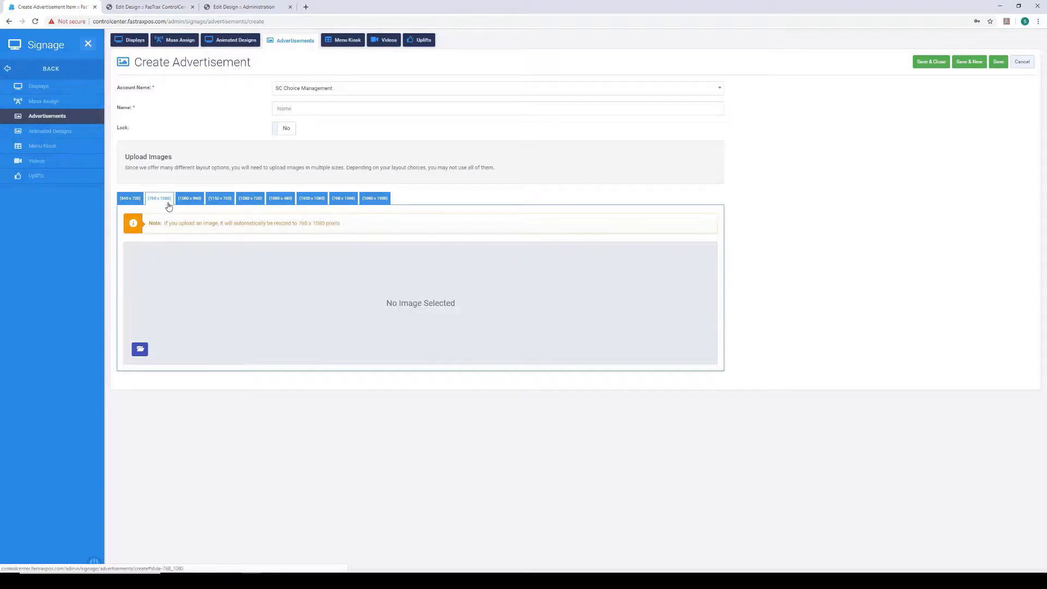
click(140, 349)
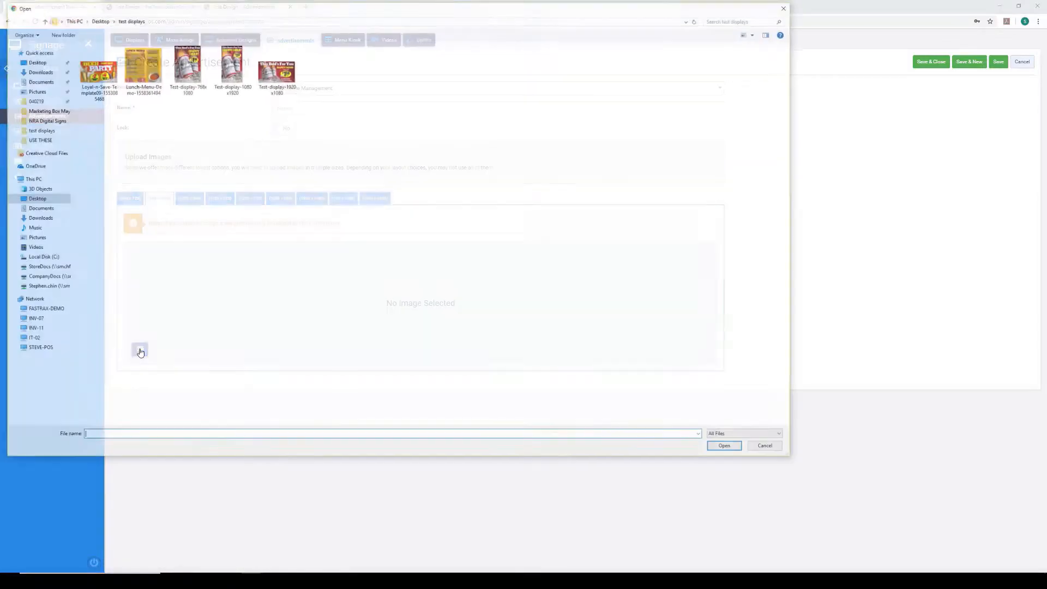
click(184, 69)
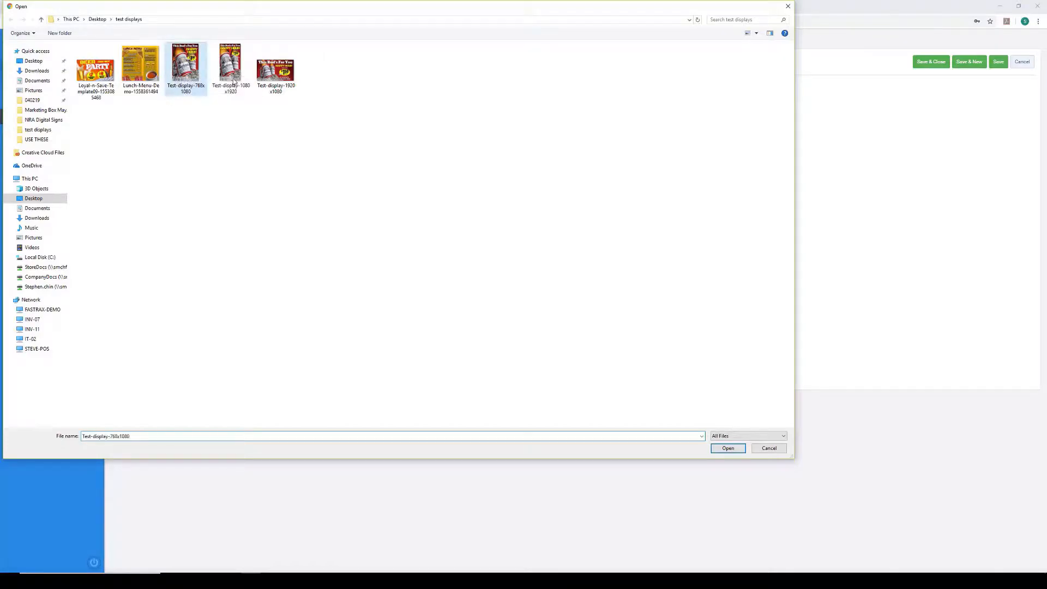
click(735, 449)
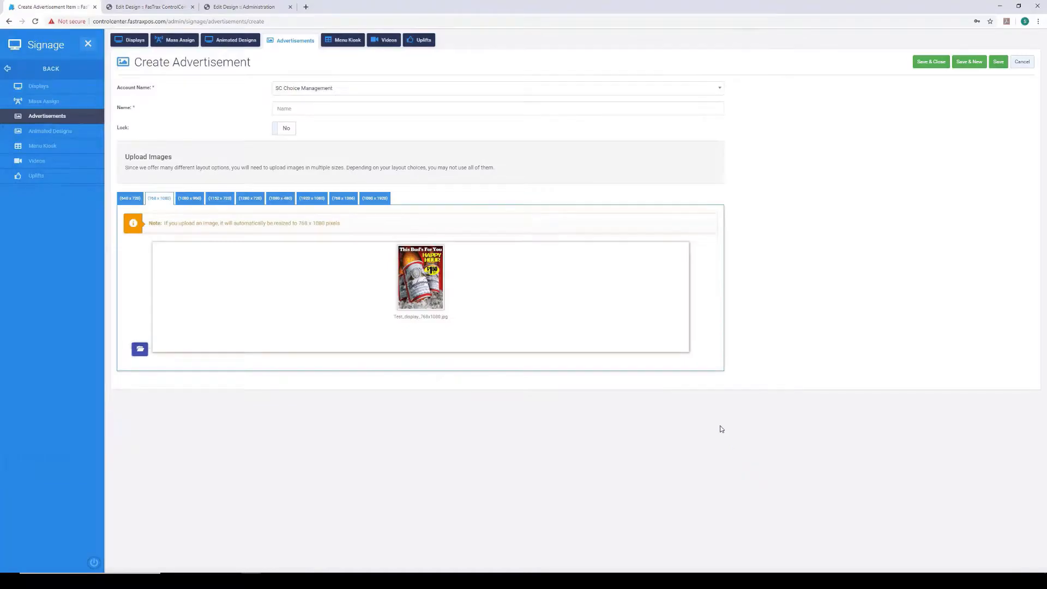
- Name the advertisement "happy Hour Buds"
click(294, 109)
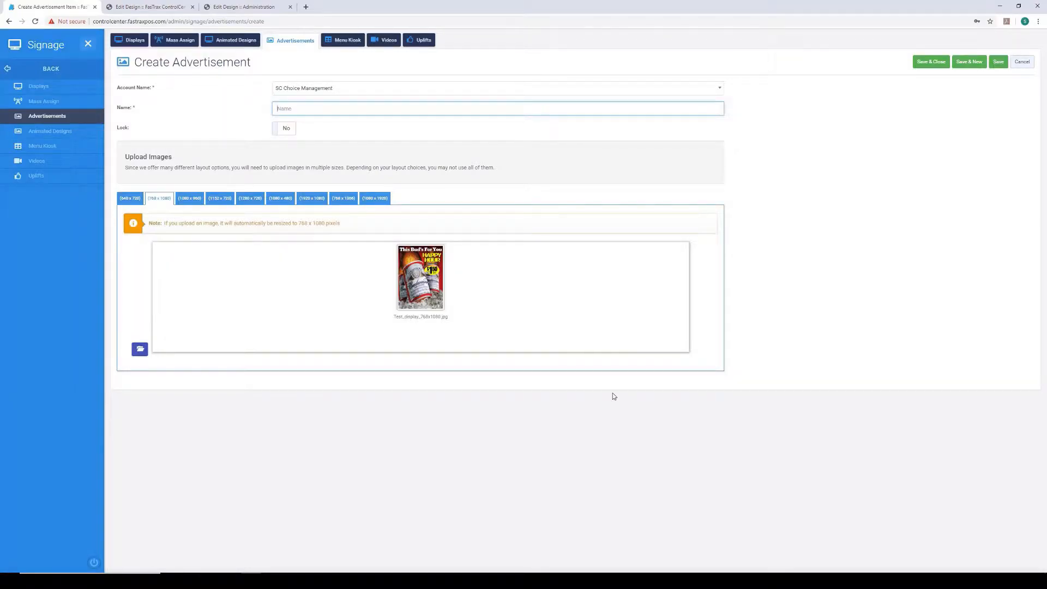
text(happy Hour Buds)
- Check the image sizes from 1080 x 960 through 1080 x 1920 and save the advertisement
click(188, 204)
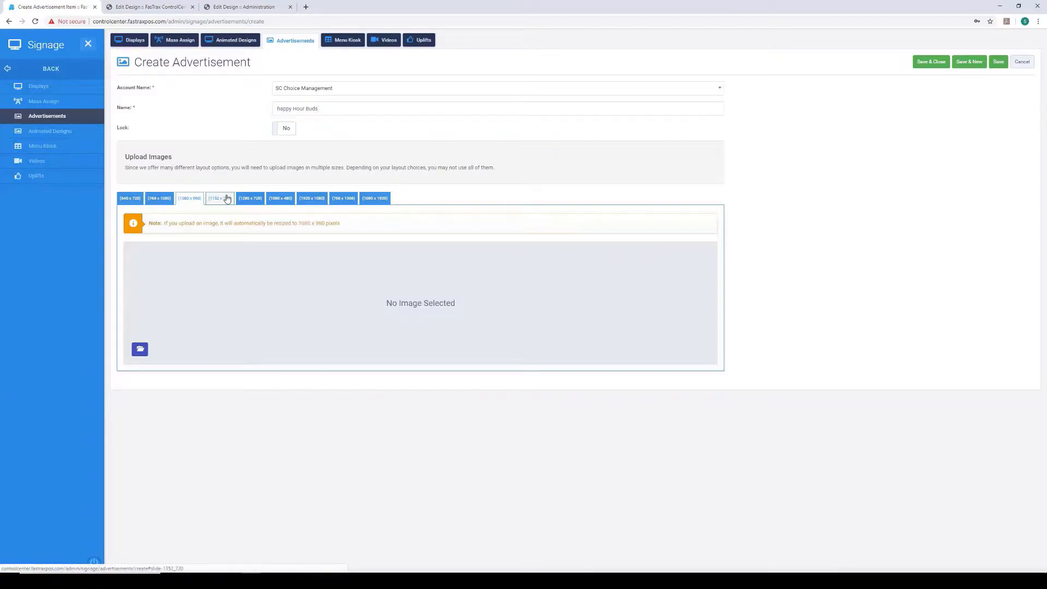
click(226, 202)
click(254, 203)
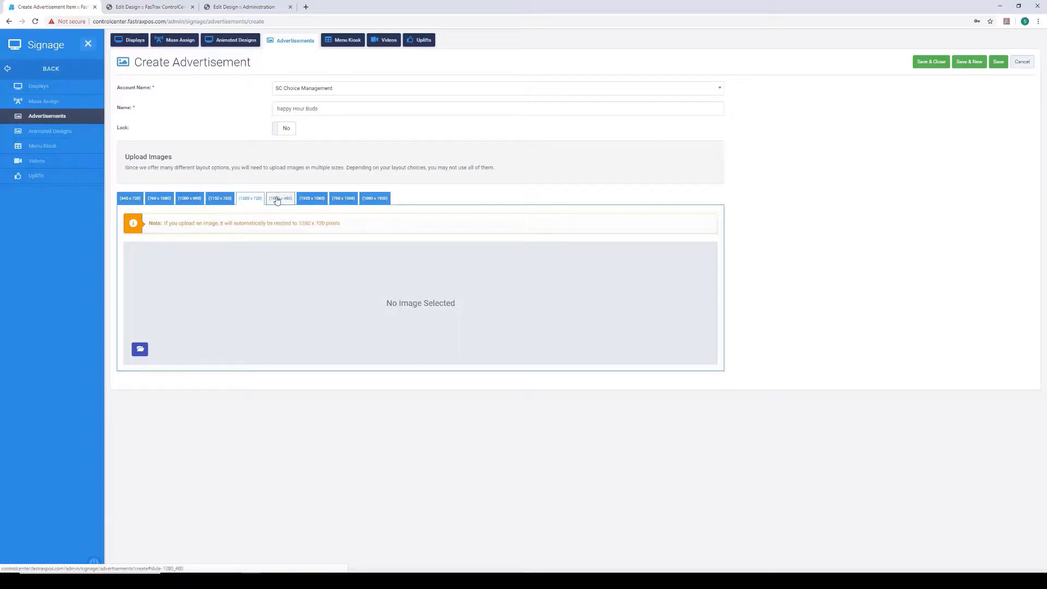
click(281, 201)
click(323, 205)
click(348, 206)
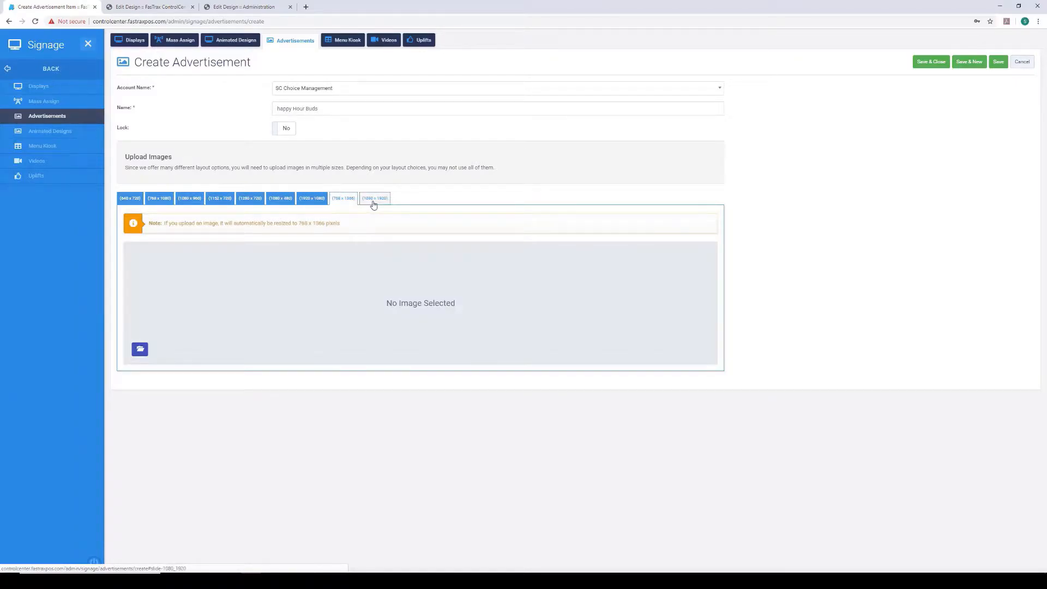
click(375, 203)
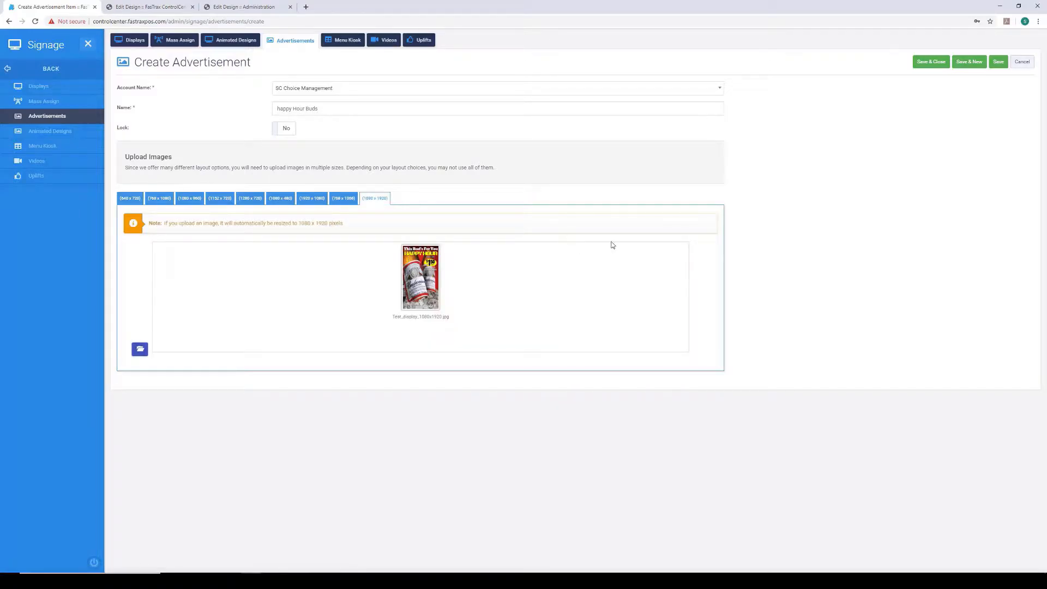
click(1000, 62)
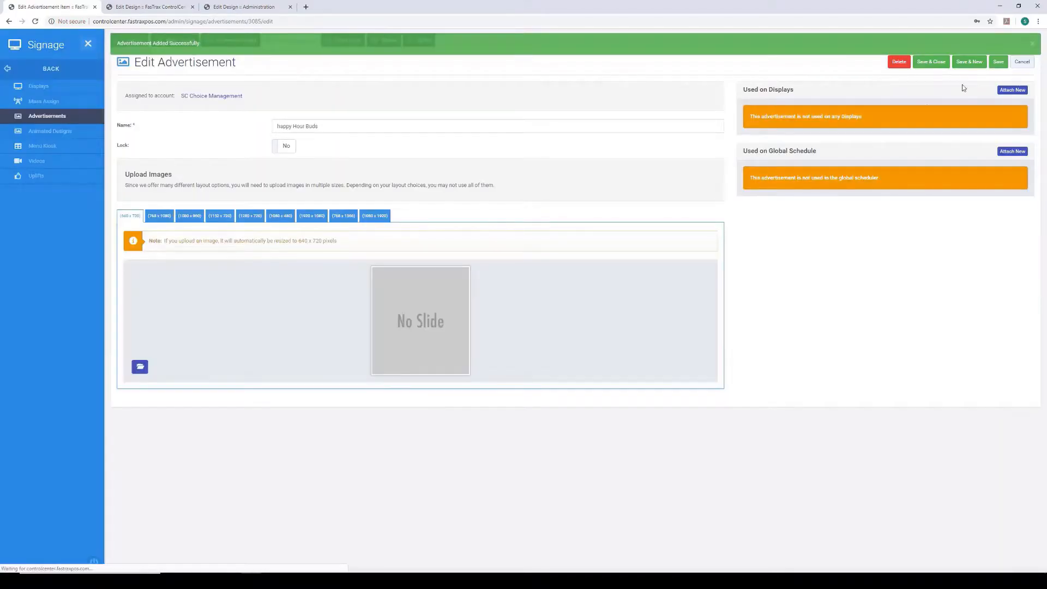
- Start another new advertisement and name it "Party Drinks"
click(40, 117)
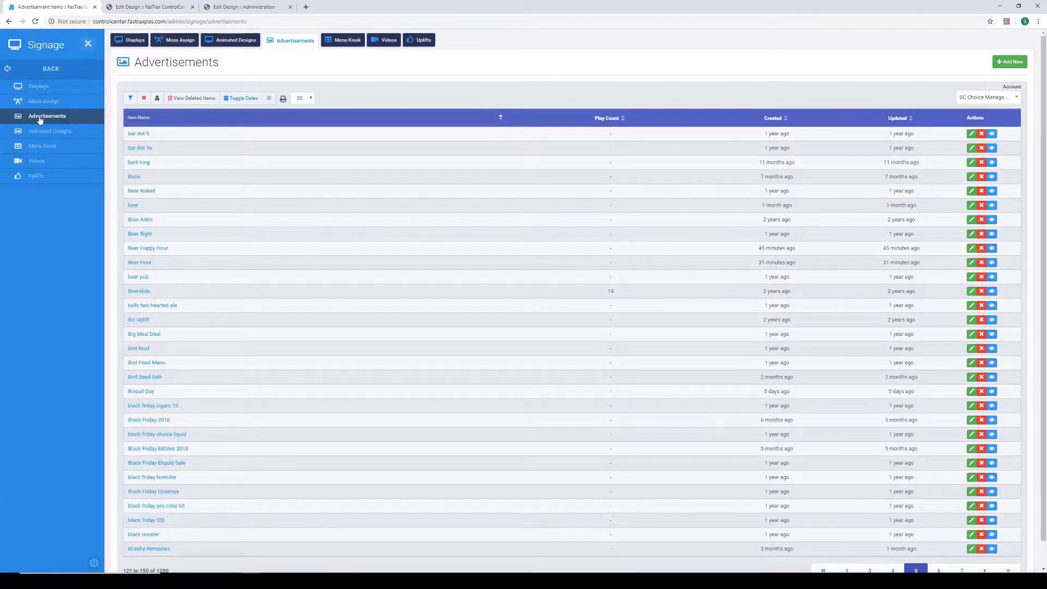
click(1006, 63)
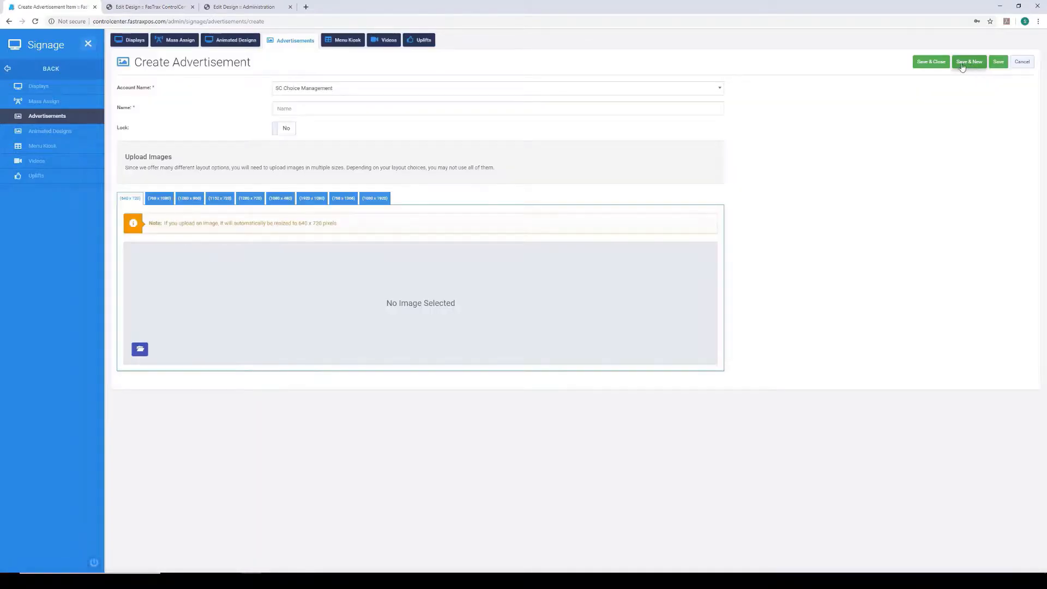
text(Part)
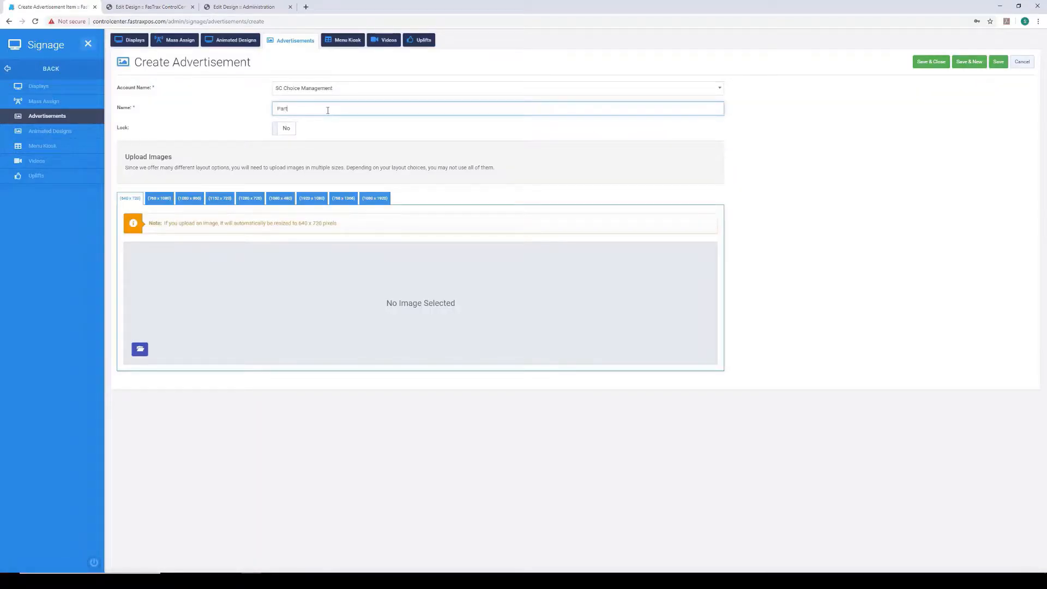
text(y Drinks)
- Add the Loyal-n-Save-Template09 beer party image to the 1920 x 1080 size and save the advertisement
click(307, 204)
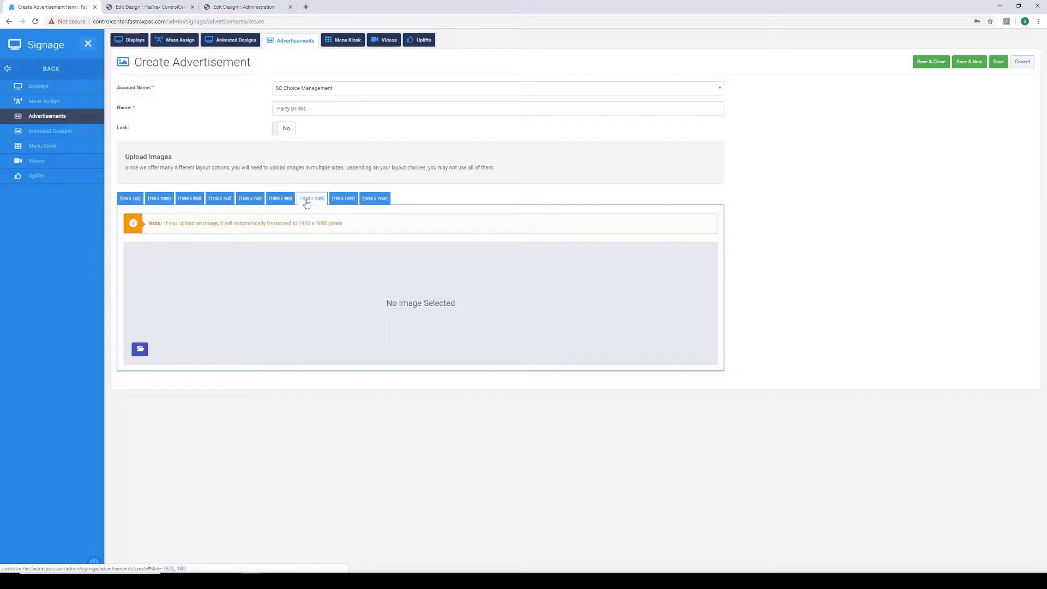
click(141, 351)
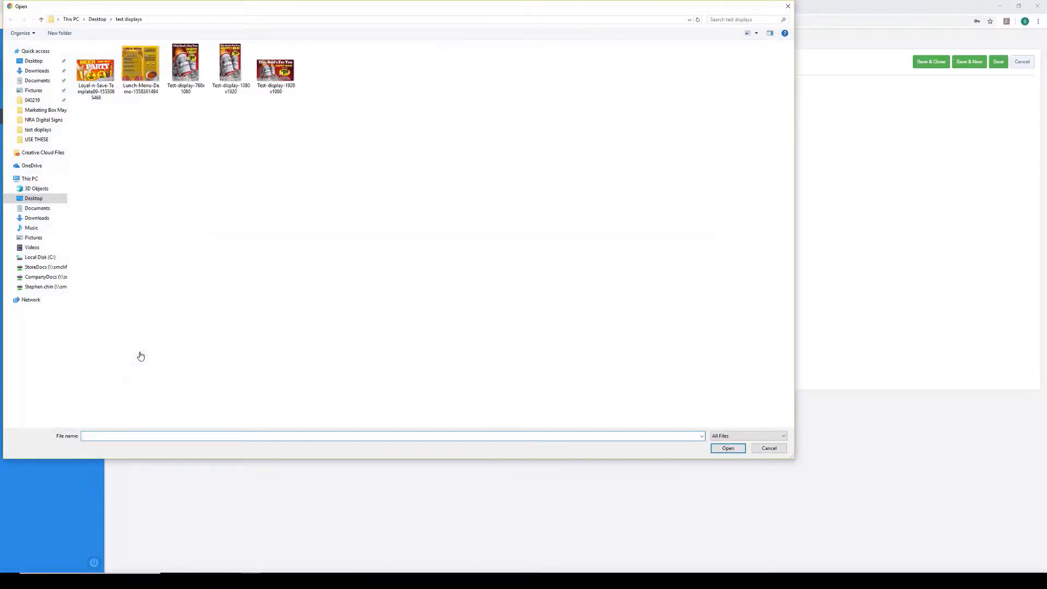
click(93, 69)
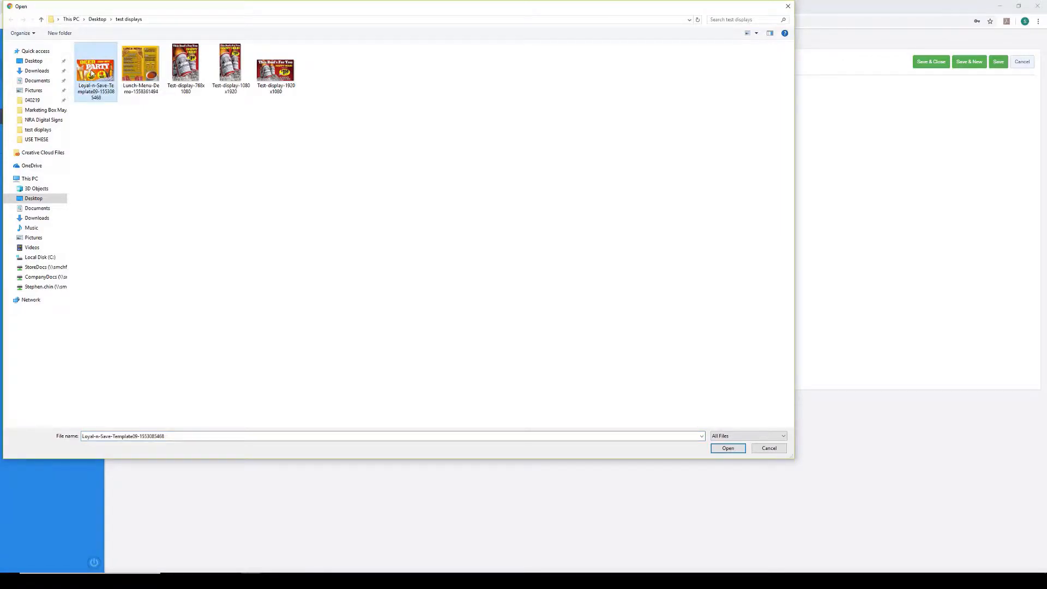
click(739, 450)
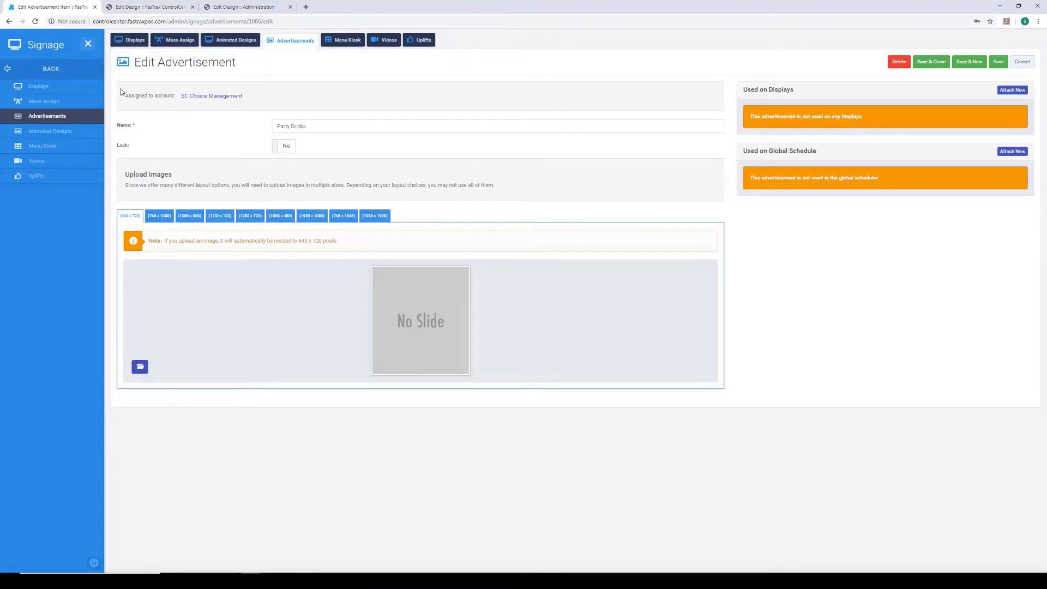
- Start a new signage display and name it "Happy Hour Beers"
click(47, 88)
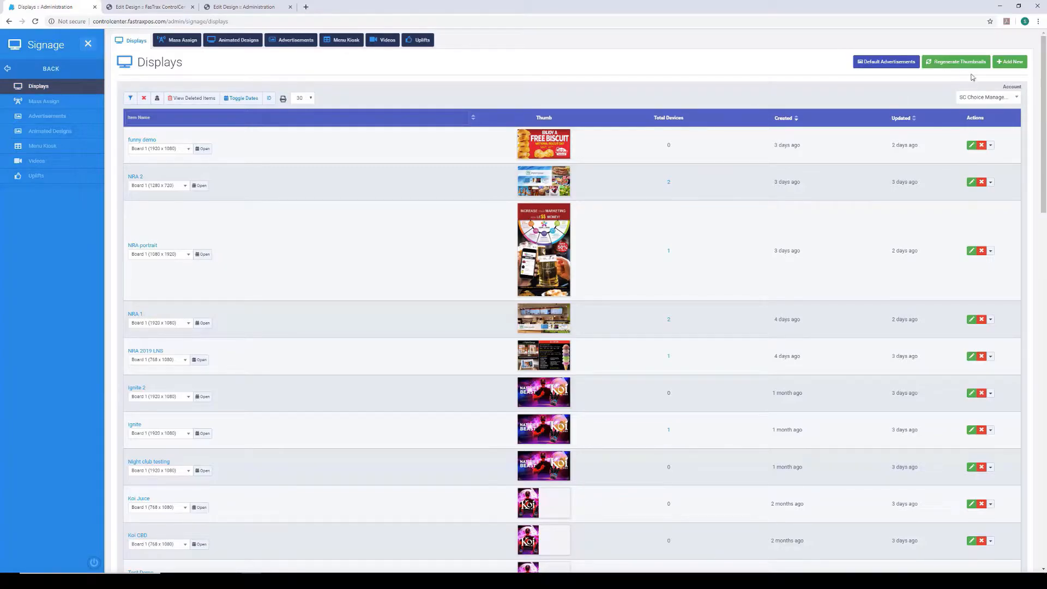
click(1018, 66)
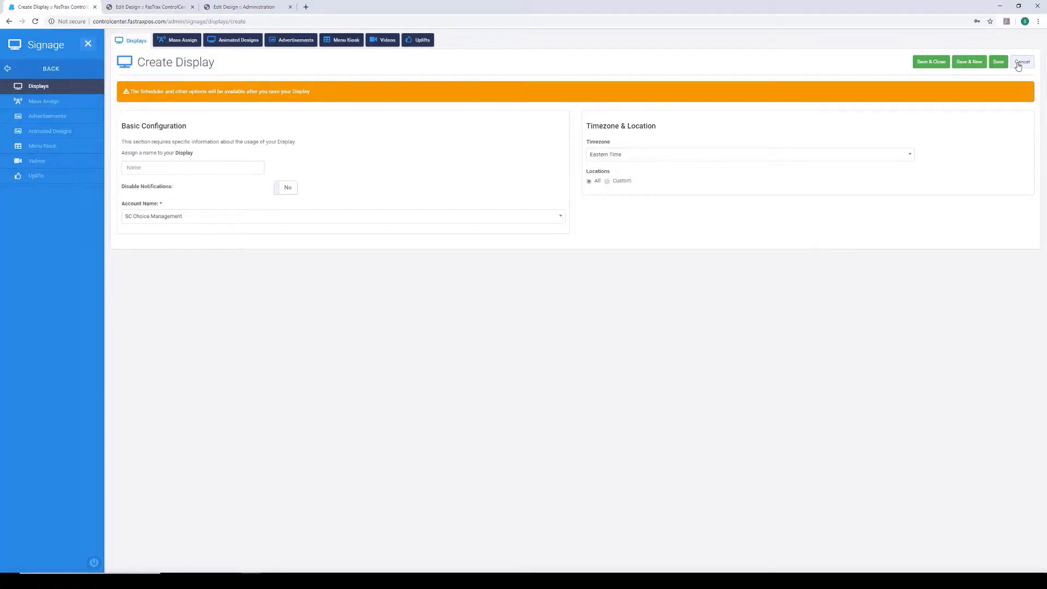
click(226, 168)
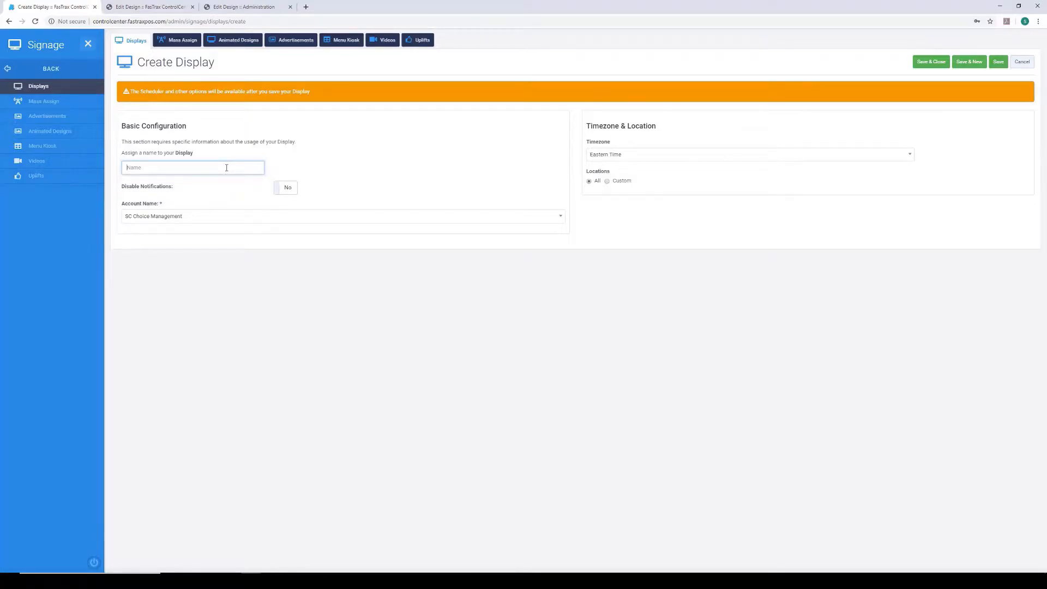
text(Happy Hour Beers)
- Choose Eastern Time as the display's timezone and save the display
click(625, 156)
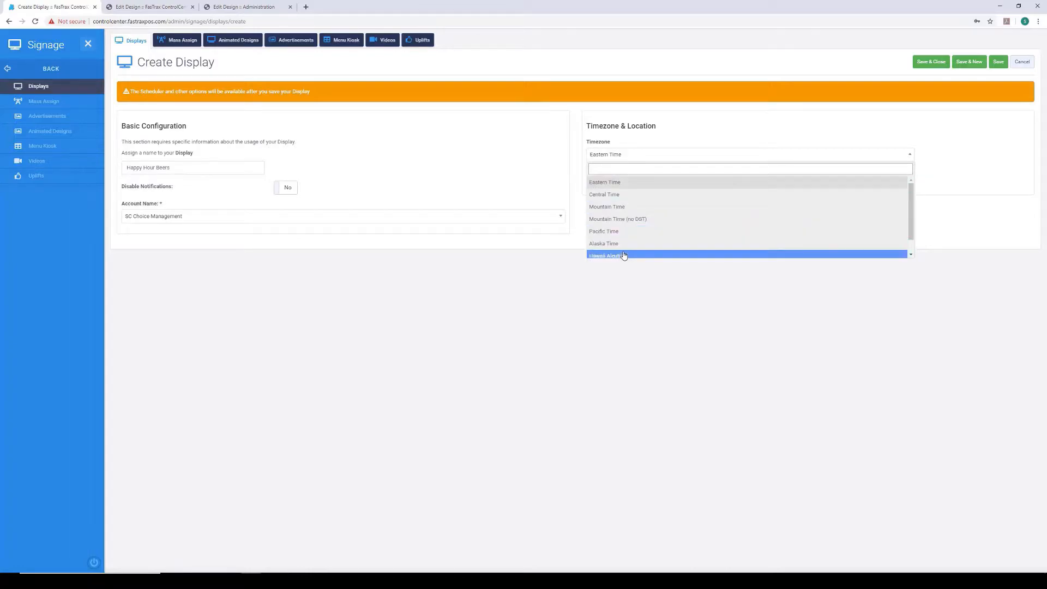
click(609, 183)
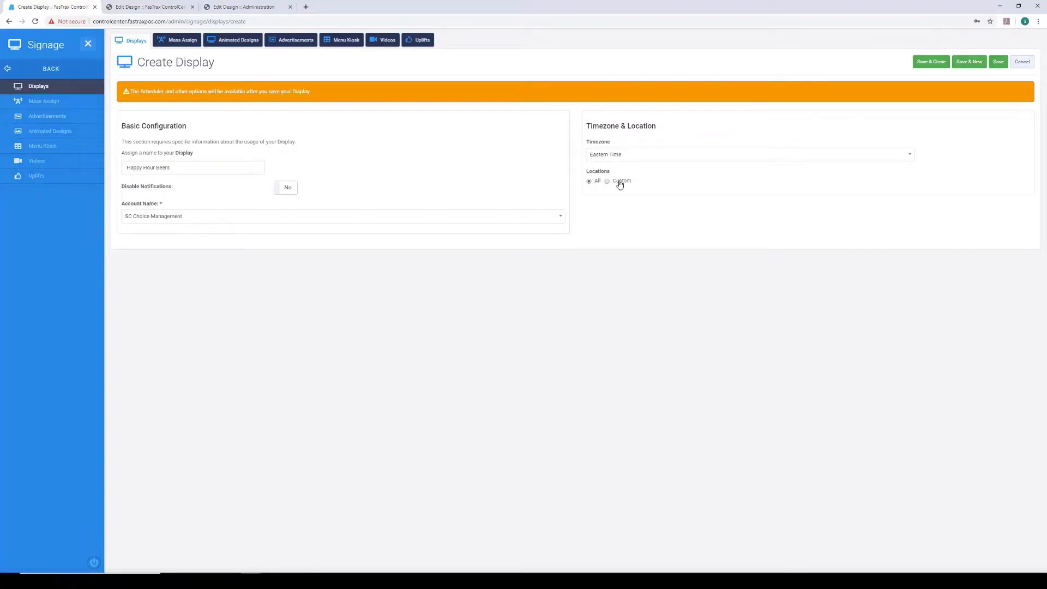
click(996, 66)
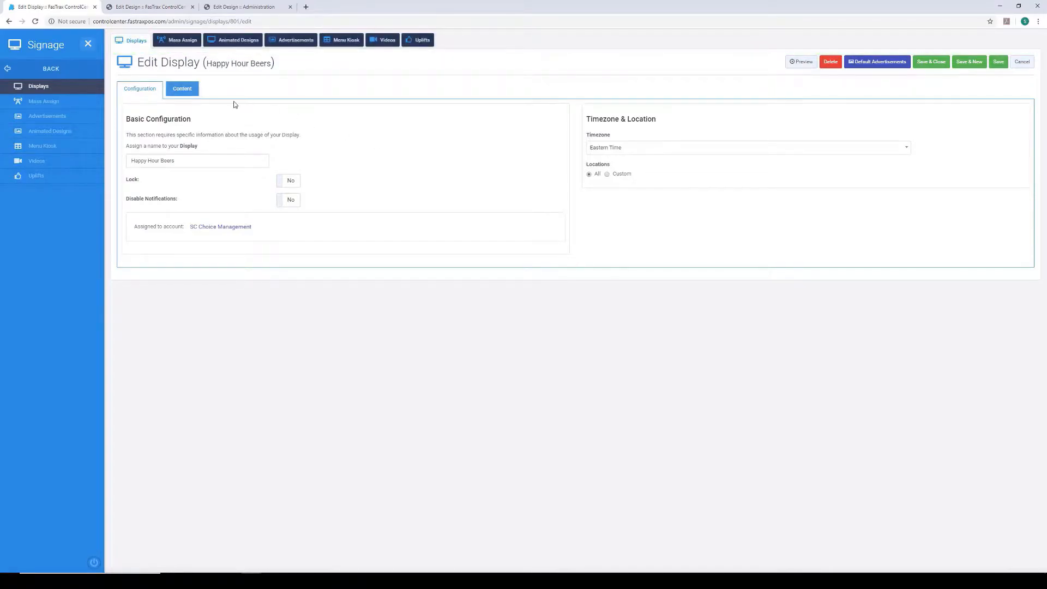
- Switch Board 1 of the display's content to the landscape Fullscreen AdPro layout
click(181, 90)
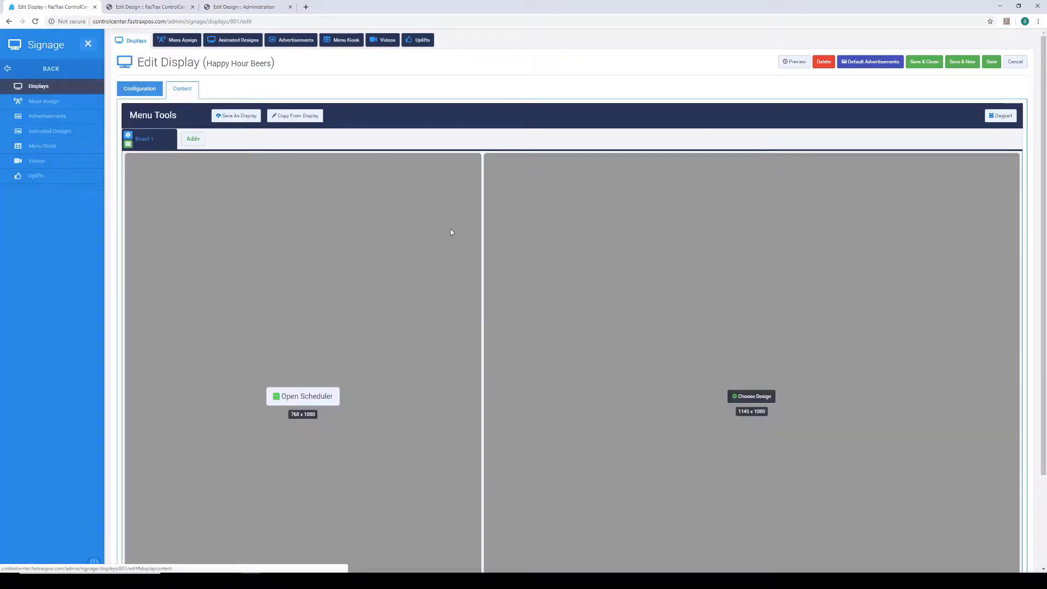
scroll(512, 297, down, 2)
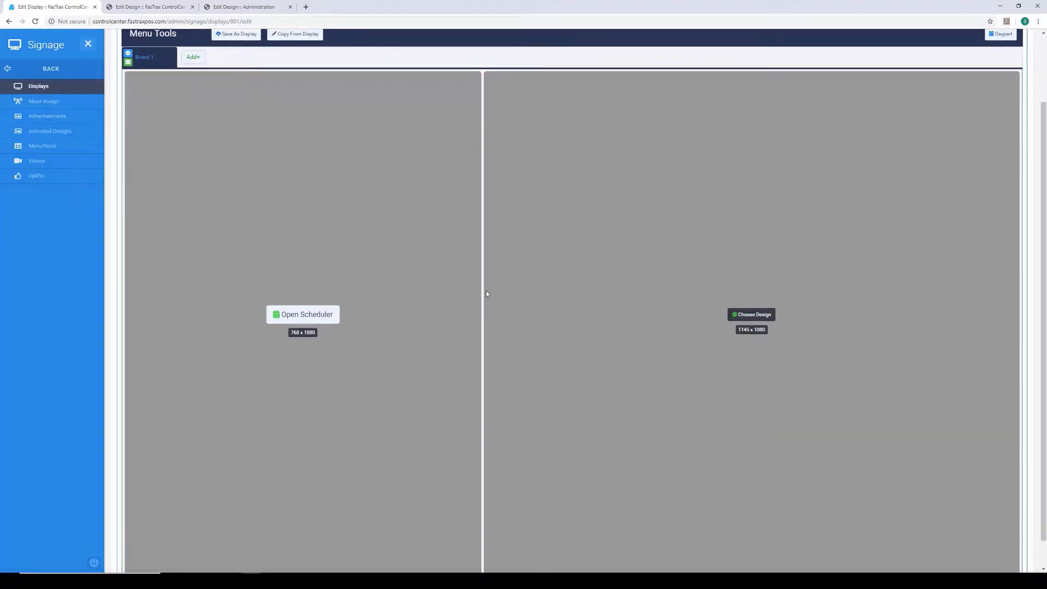
click(128, 63)
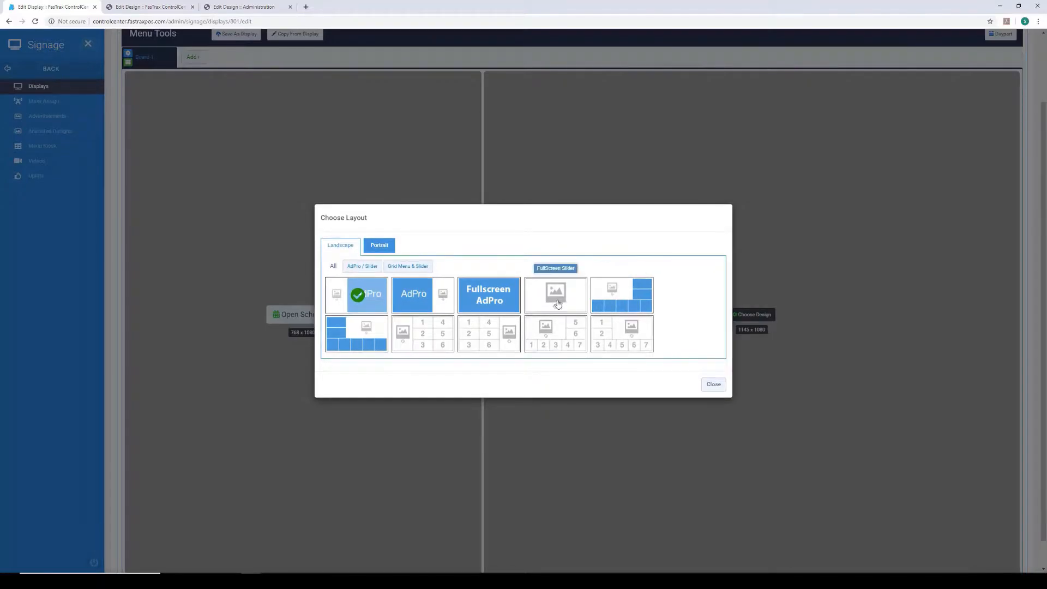
click(494, 304)
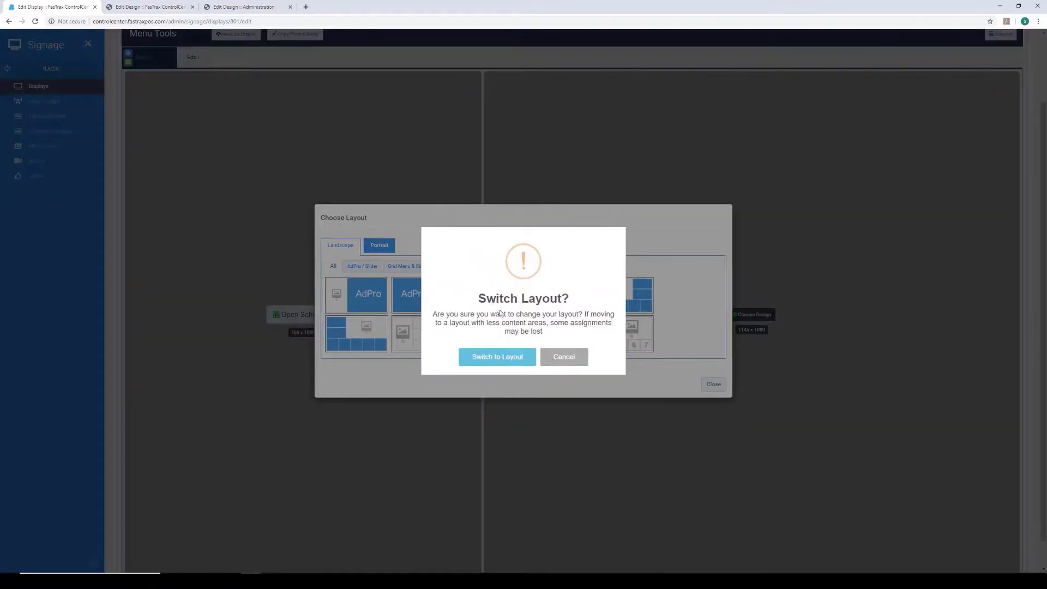
click(499, 363)
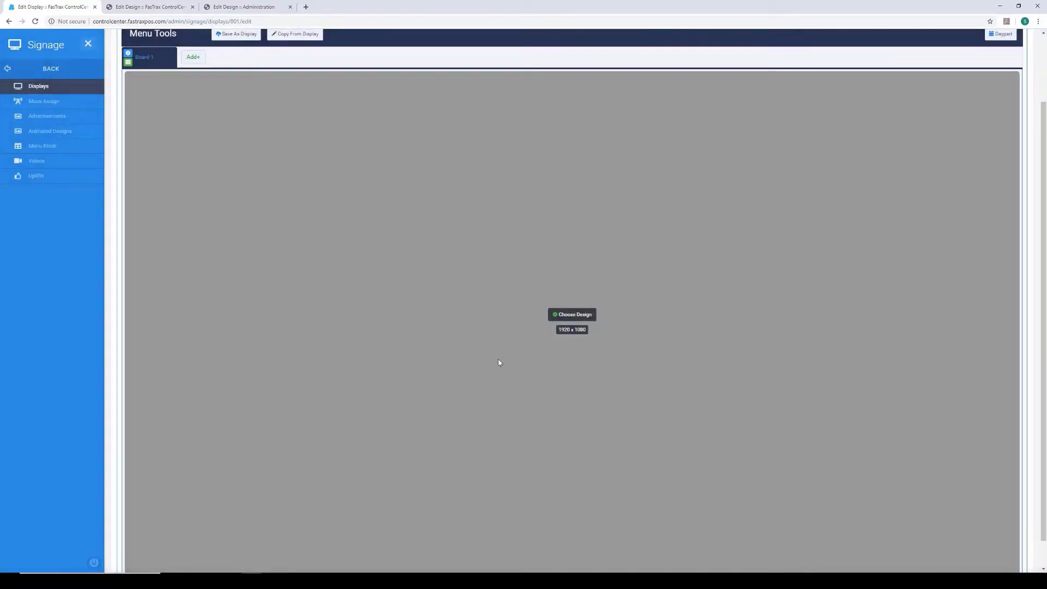
- Assign the "This Bud's For You" Happy Hour design to Board 1's 1920 x 1080 area
click(540, 313)
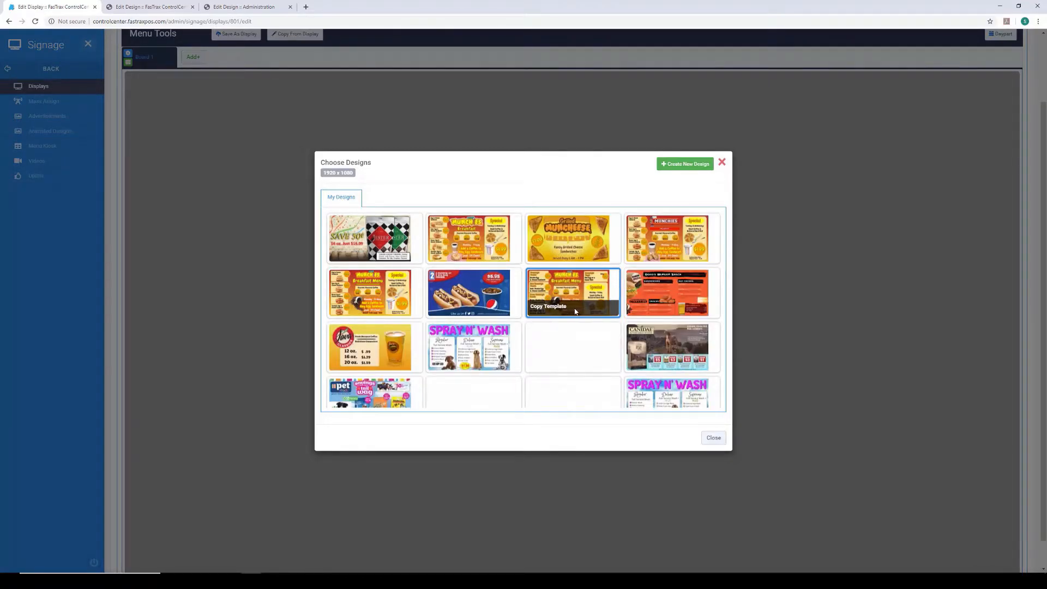
scroll(574, 311, down, 5)
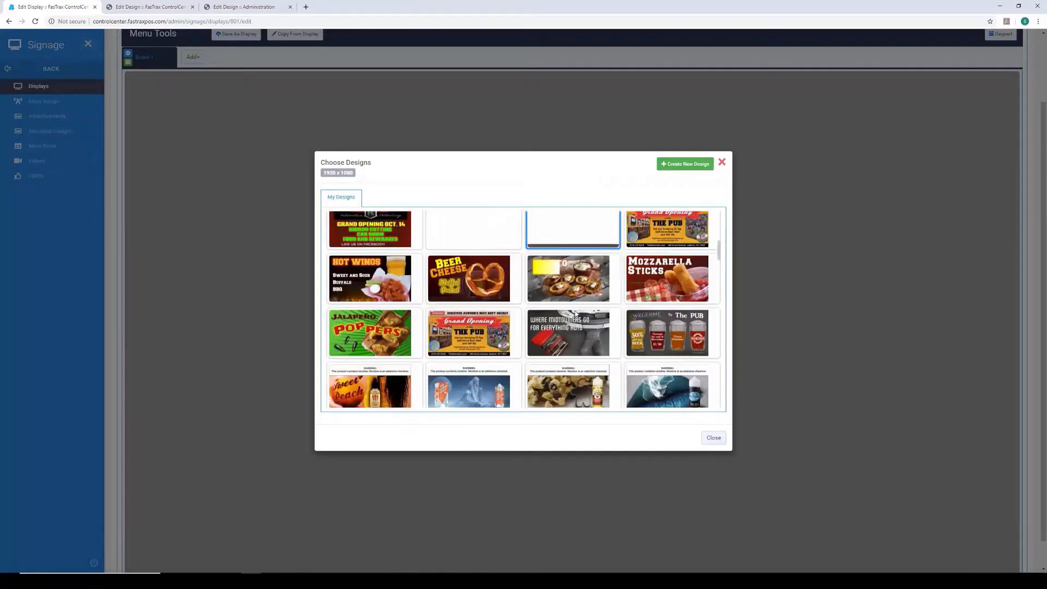
scroll(575, 312, down, 10)
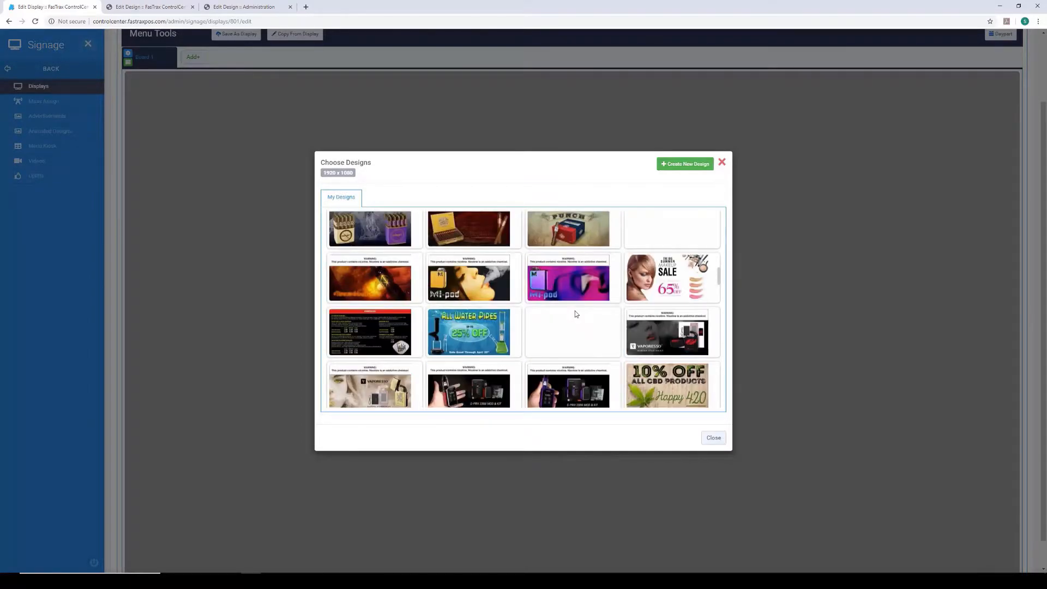
scroll(575, 315, down, 10)
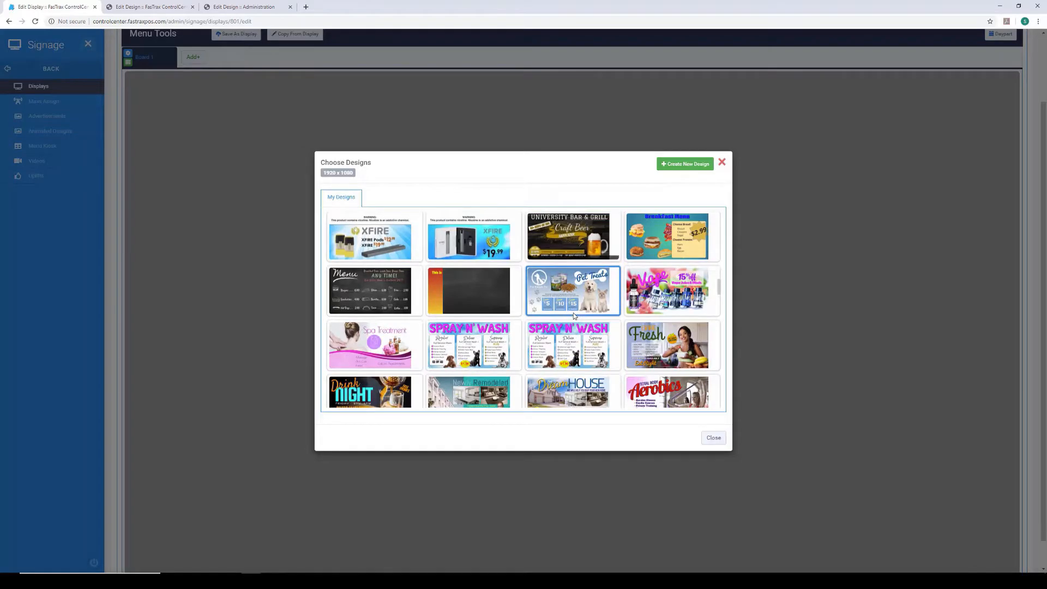
scroll(574, 315, down, 10)
scroll(574, 316, down, 10)
scroll(572, 314, down, 10)
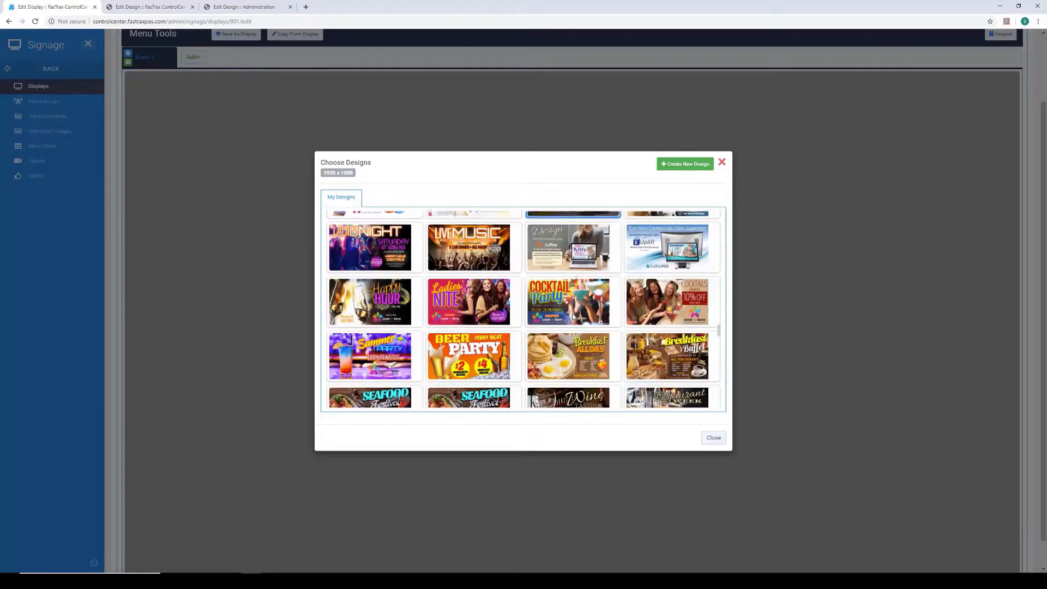
scroll(573, 317, down, 2)
scroll(573, 316, down, 2)
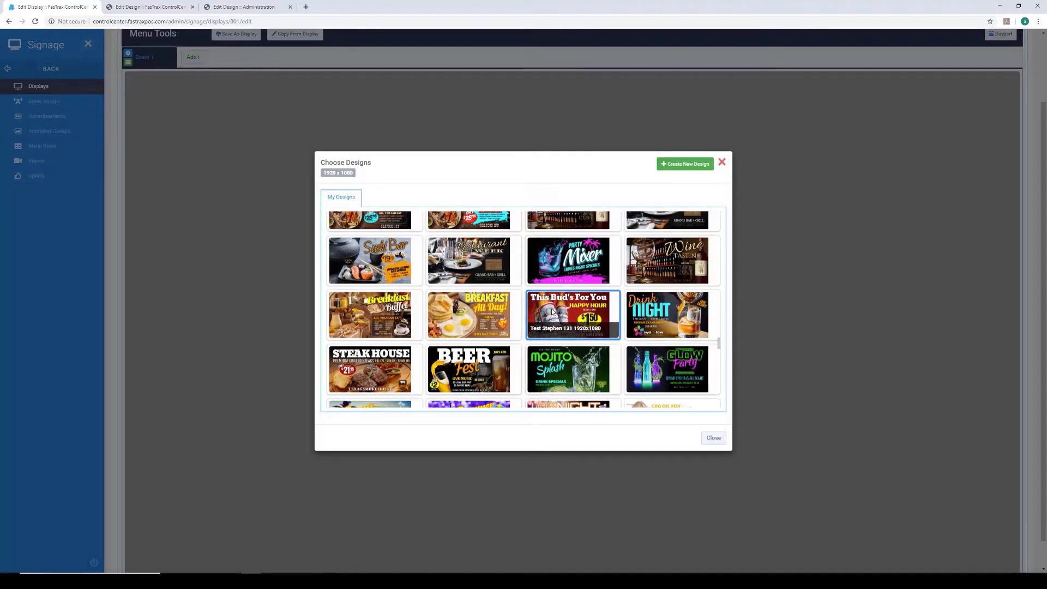
click(553, 312)
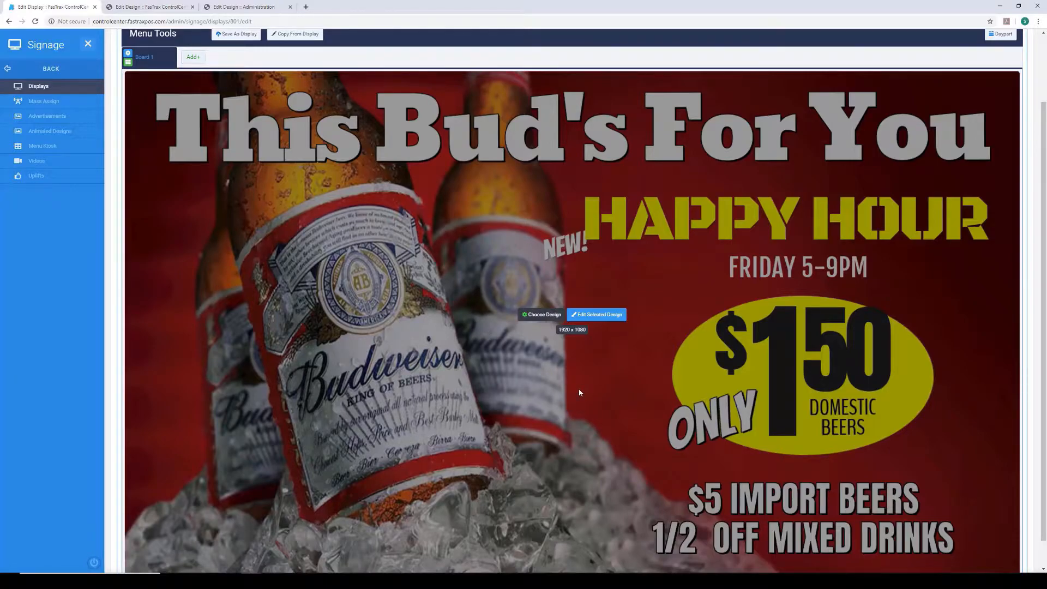
scroll(578, 390, down, 1)
- Add a second board copied from Board 1 with all contents and switch it to the layout with a slider beside AdPro on its right
scroll(577, 388, up, 3)
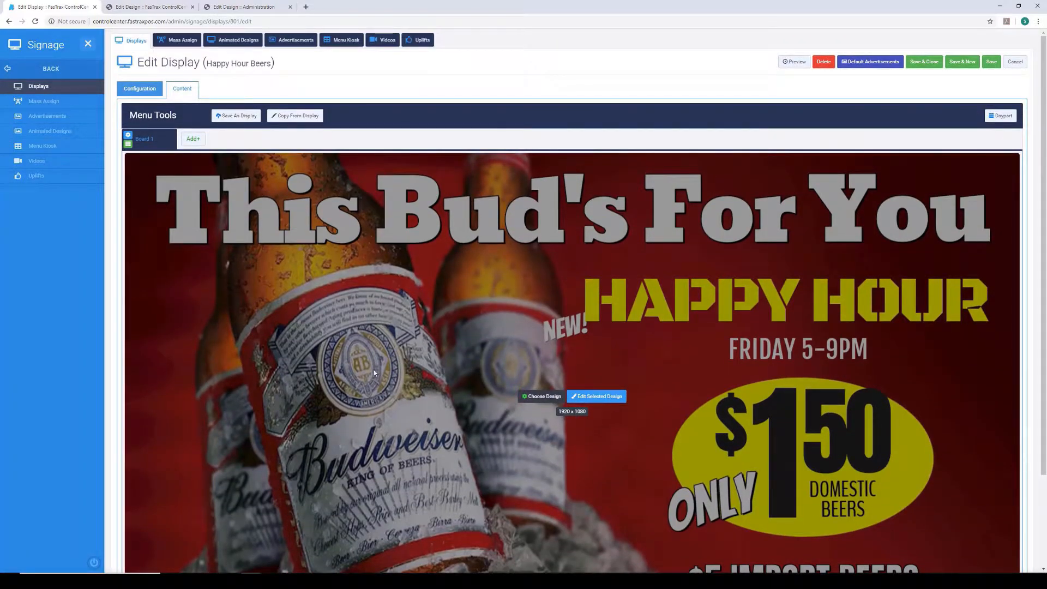
click(192, 139)
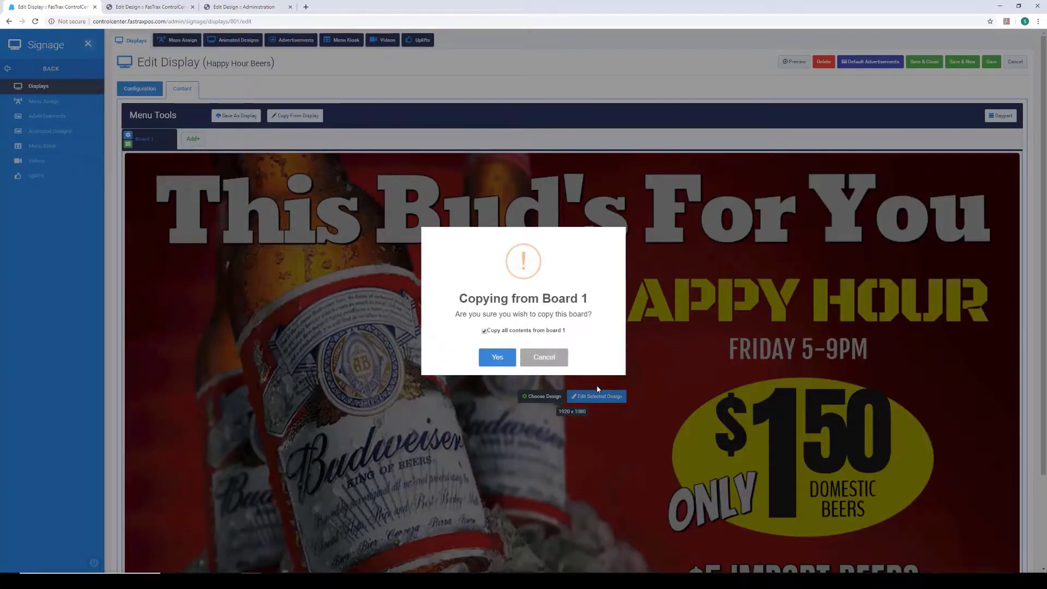
click(497, 357)
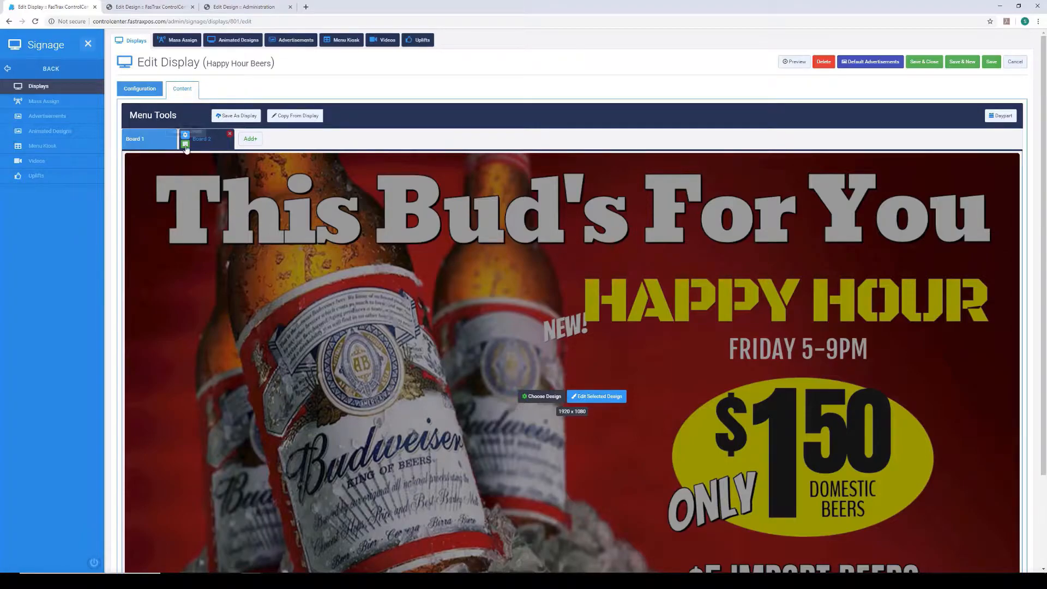
click(185, 144)
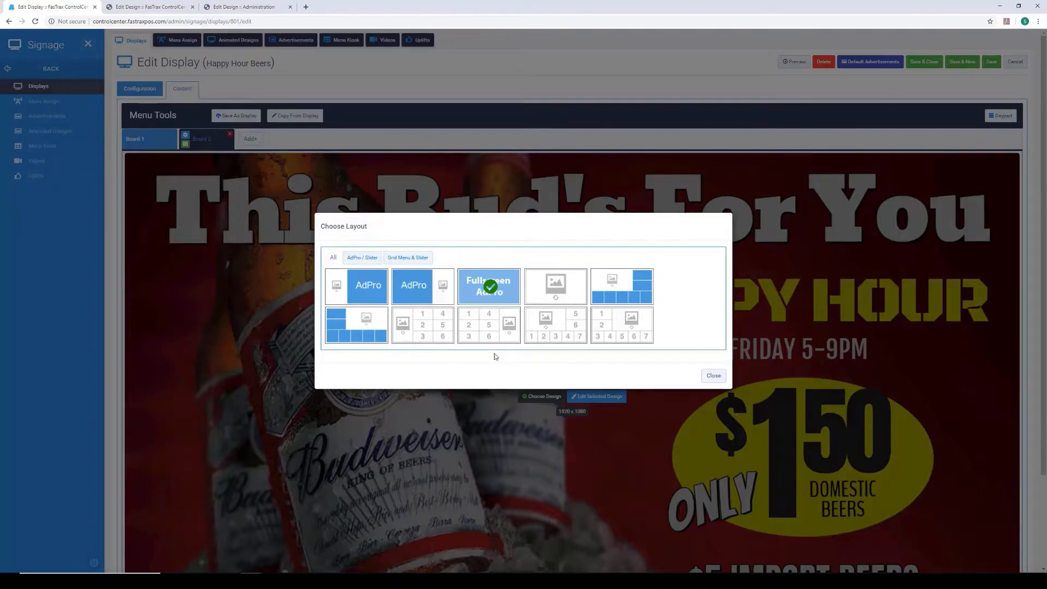
click(369, 297)
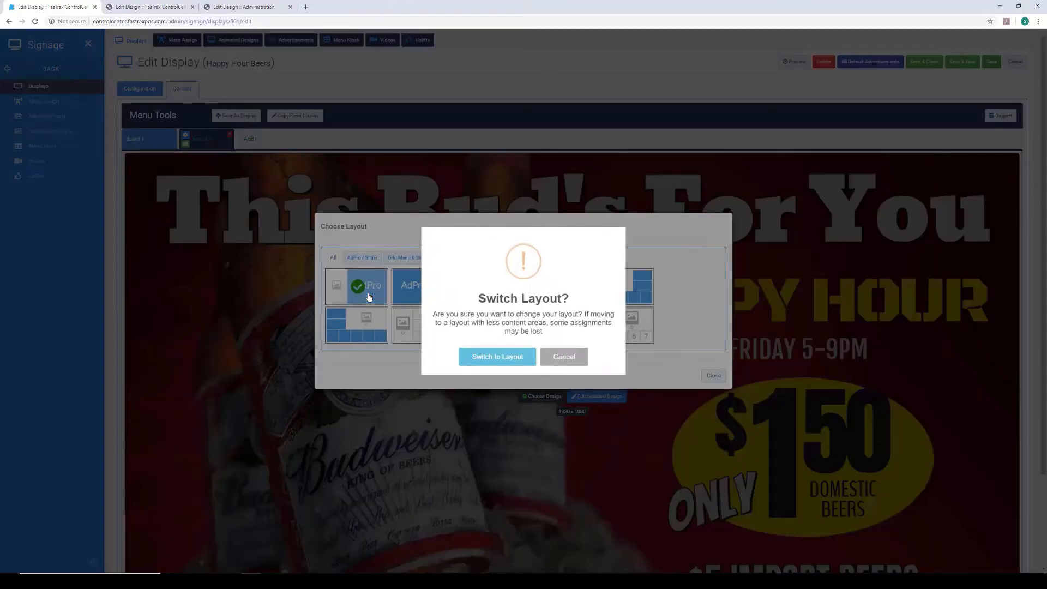
click(513, 363)
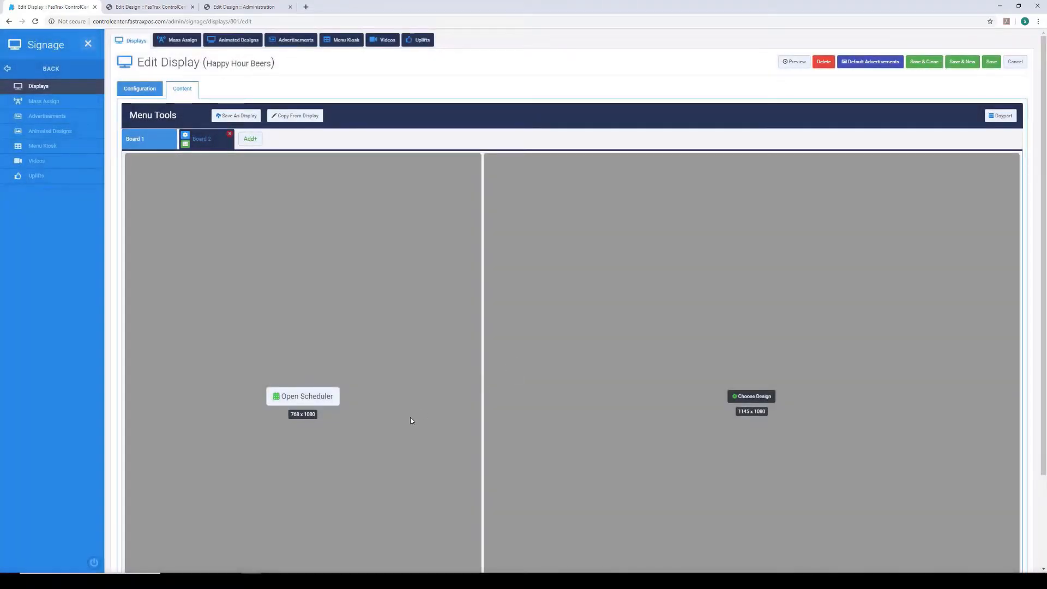
- Assign the "lunch menu new" design to Board 2's 1145 x 1080 area
scroll(435, 413, down, 2)
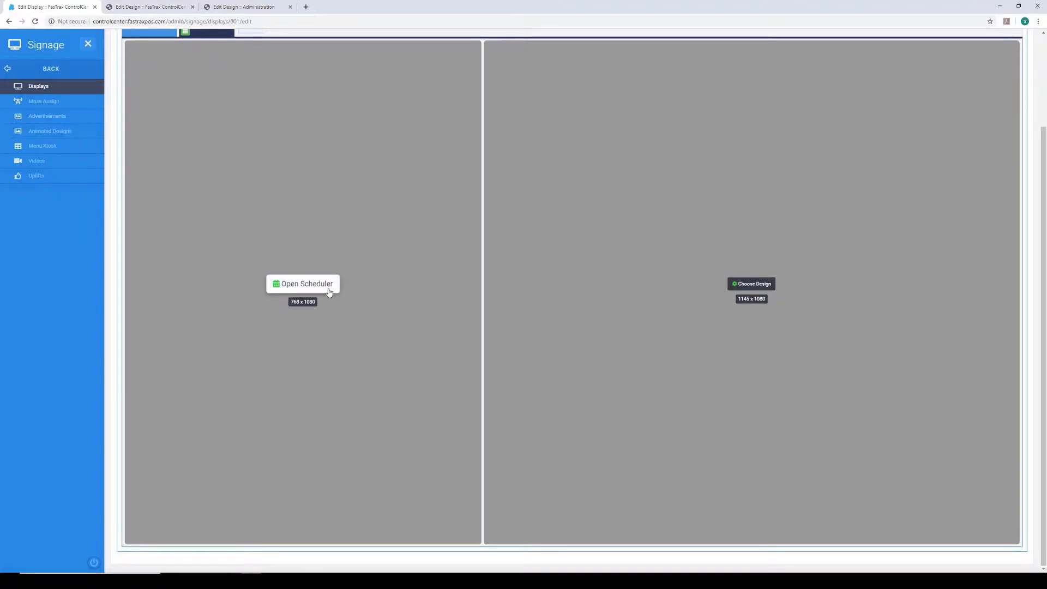
click(767, 288)
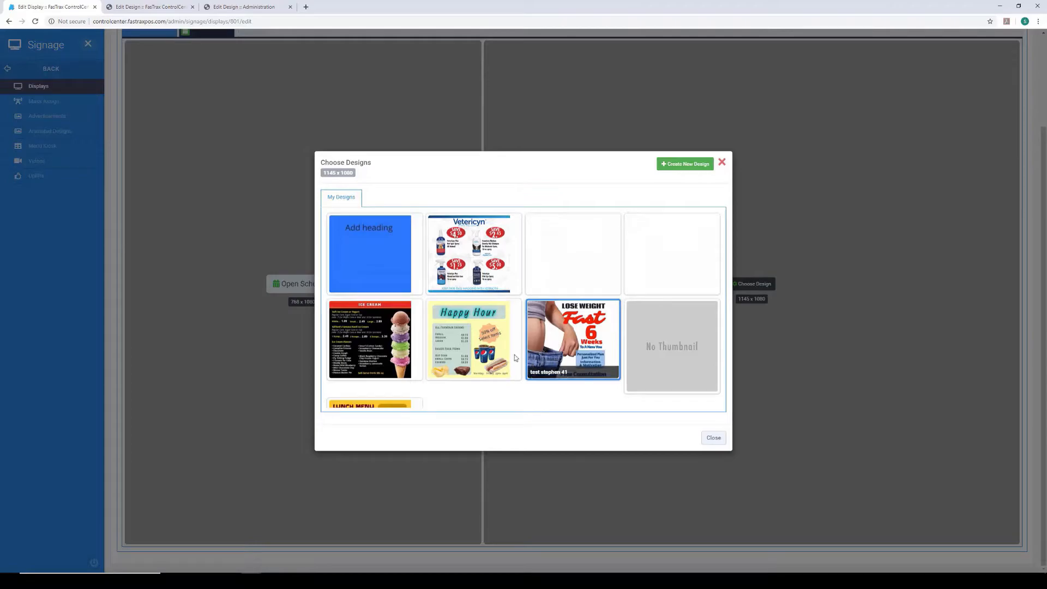
scroll(478, 362, down, 3)
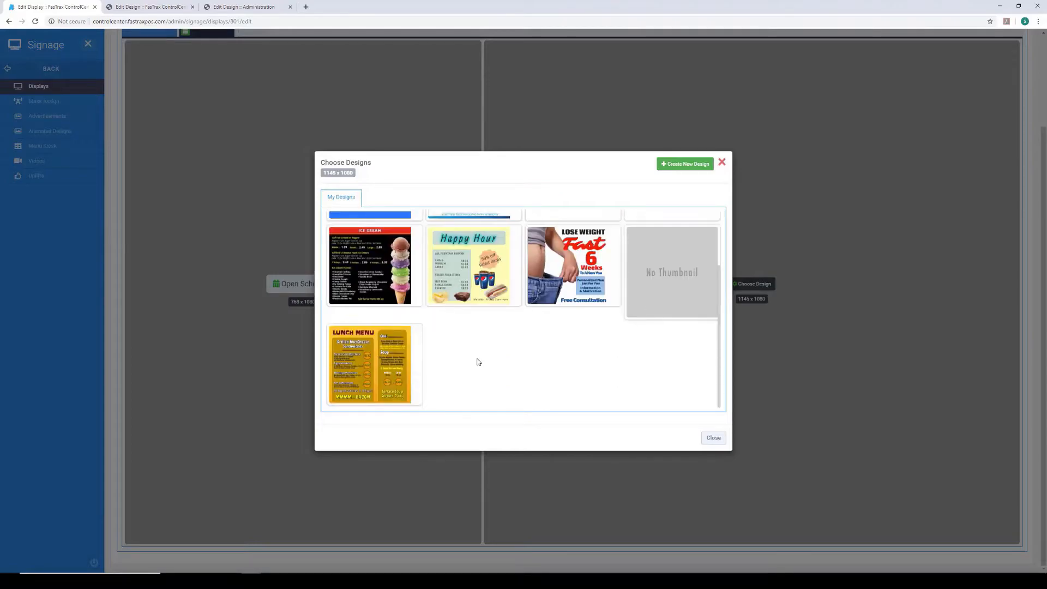
click(380, 353)
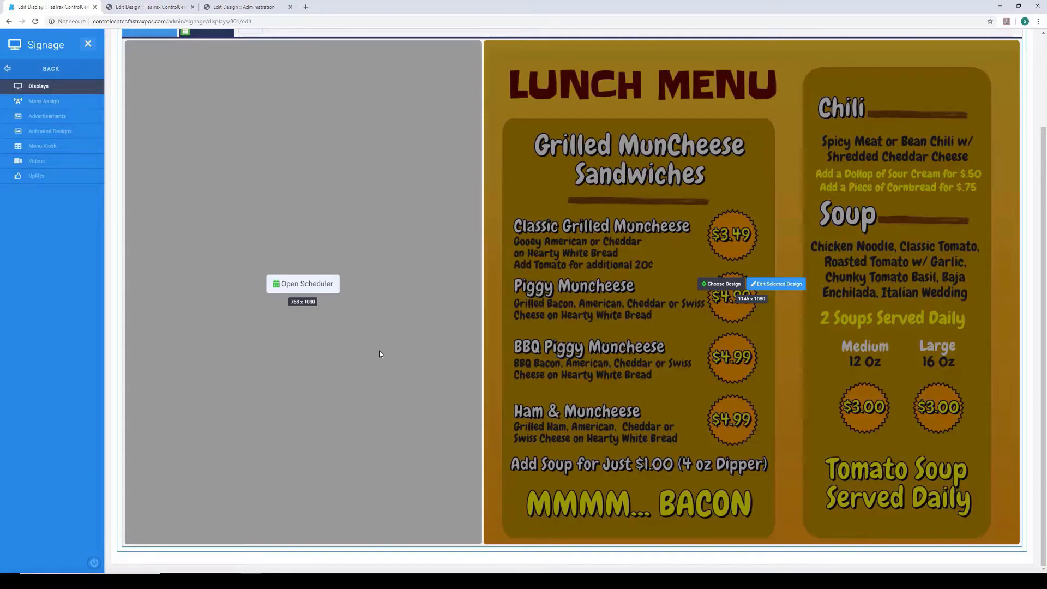
scroll(378, 352, up, 2)
scroll(379, 352, down, 1)
scroll(380, 354, down, 1)
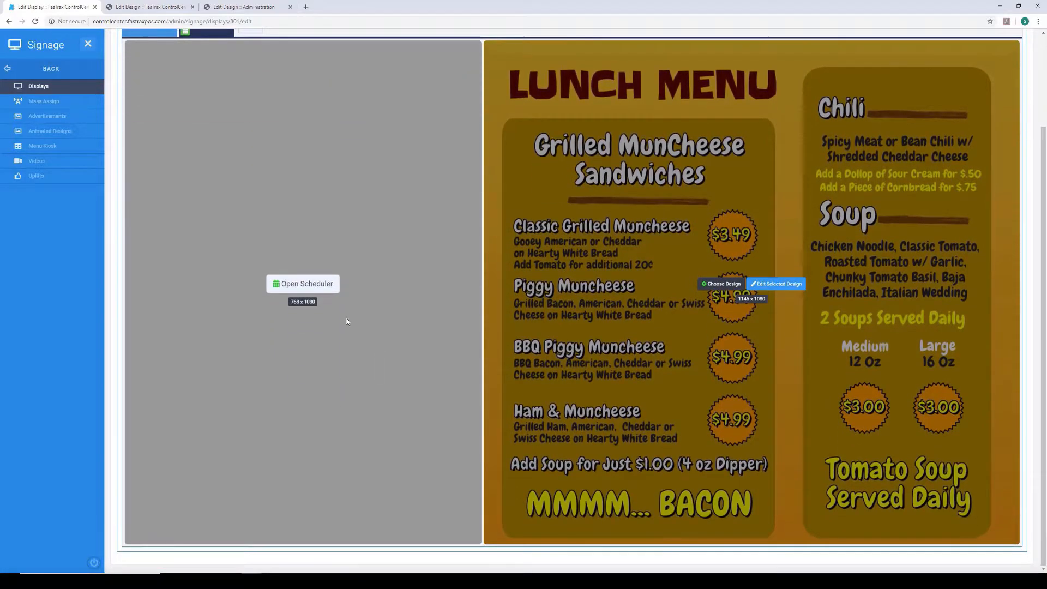
- Schedule the Biscuit Day advertisement in Promotion 1 of Board 2's 768 x 1080 slideshow, keeping the default start and end times
click(324, 285)
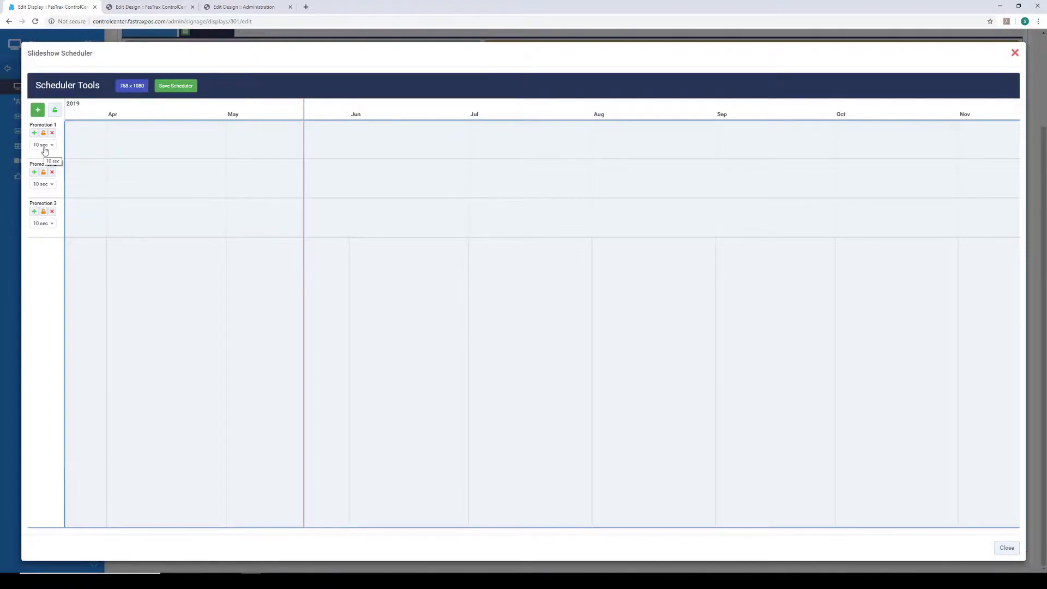
click(35, 134)
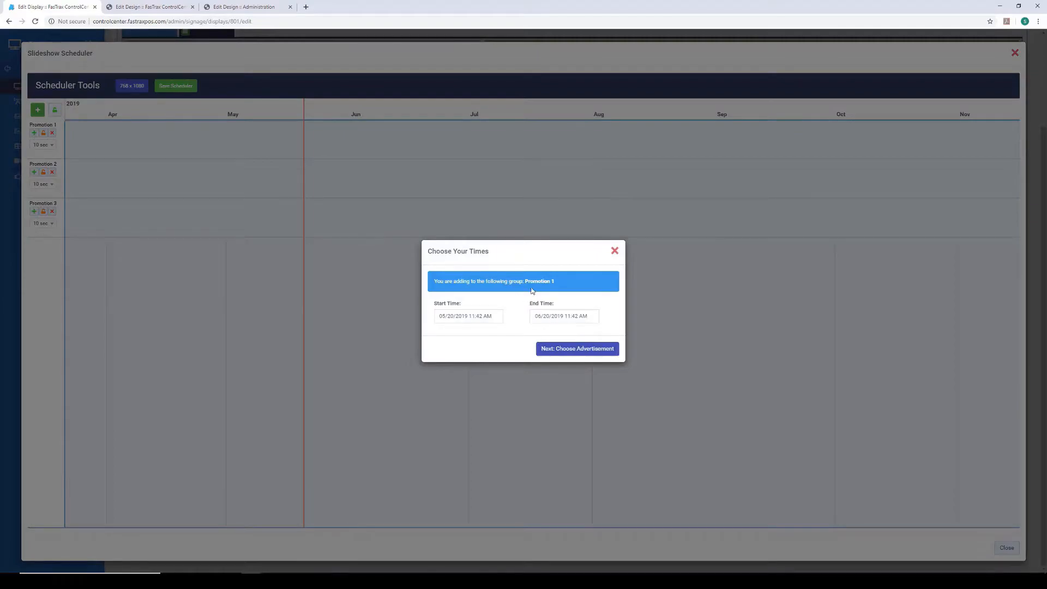
click(577, 350)
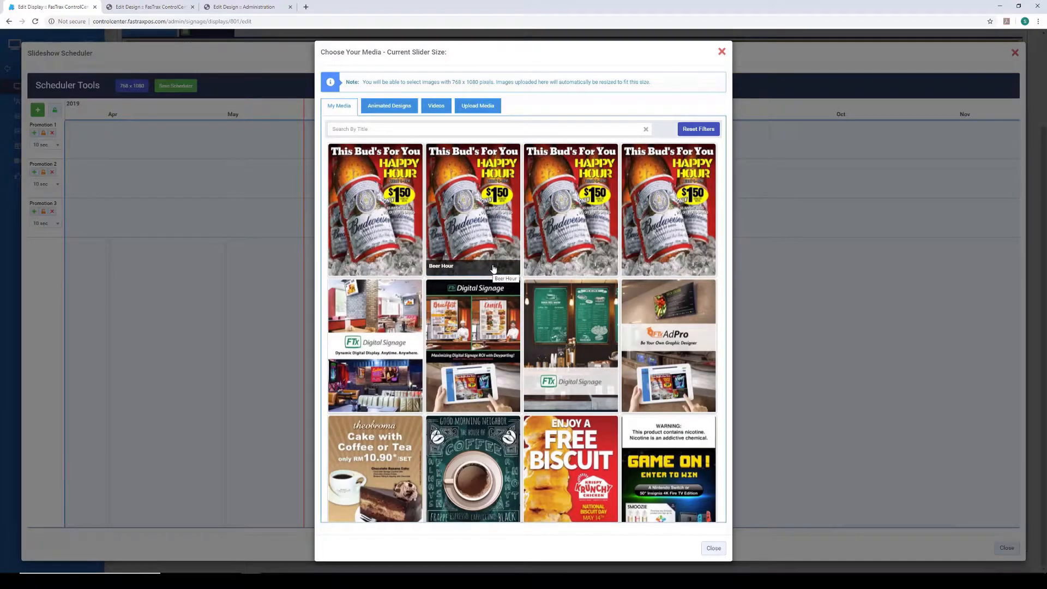
scroll(526, 374, down, 2)
click(598, 362)
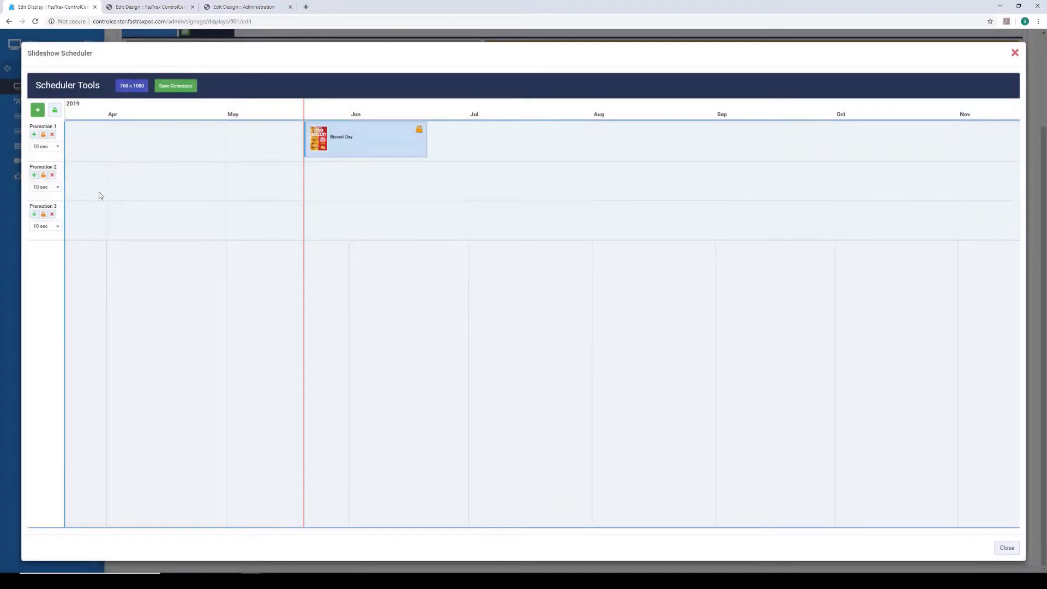
- Start a new entry in Promotion 2 with its end time set to 08/09/2019 11:42 AM
click(34, 175)
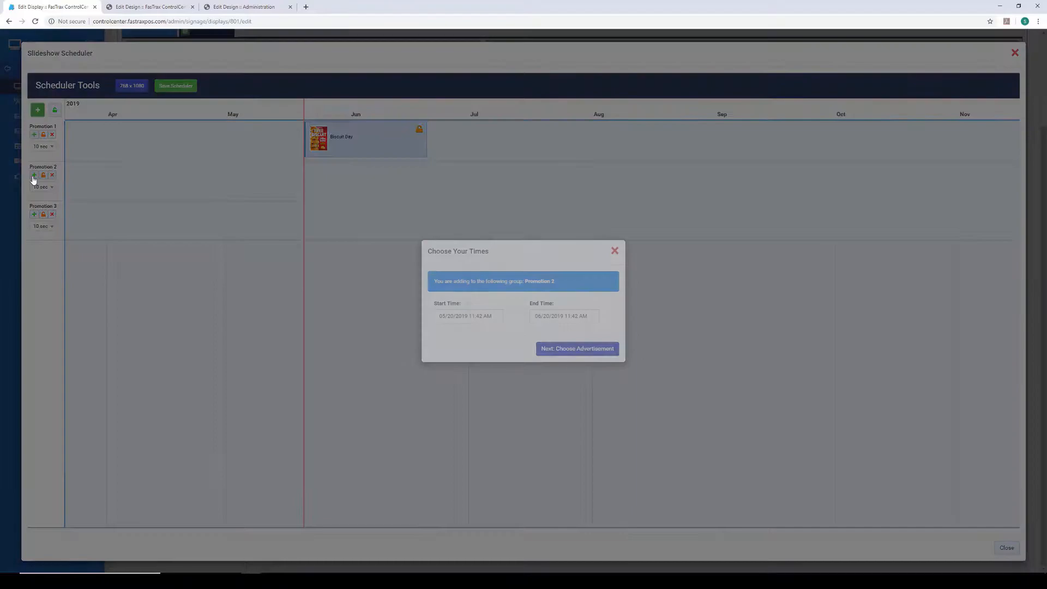
click(540, 317)
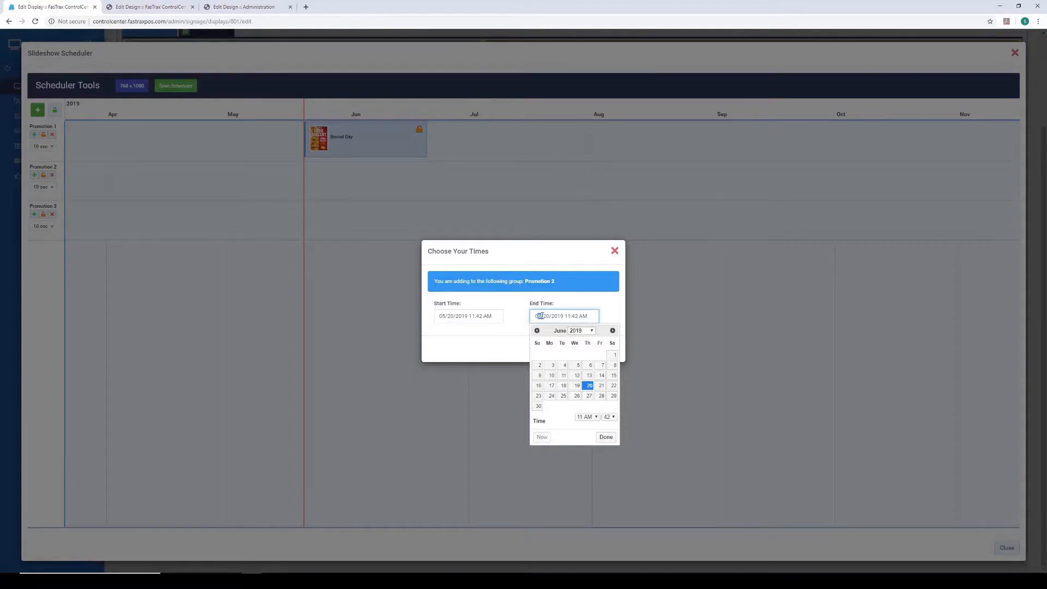
click(613, 331)
click(612, 331)
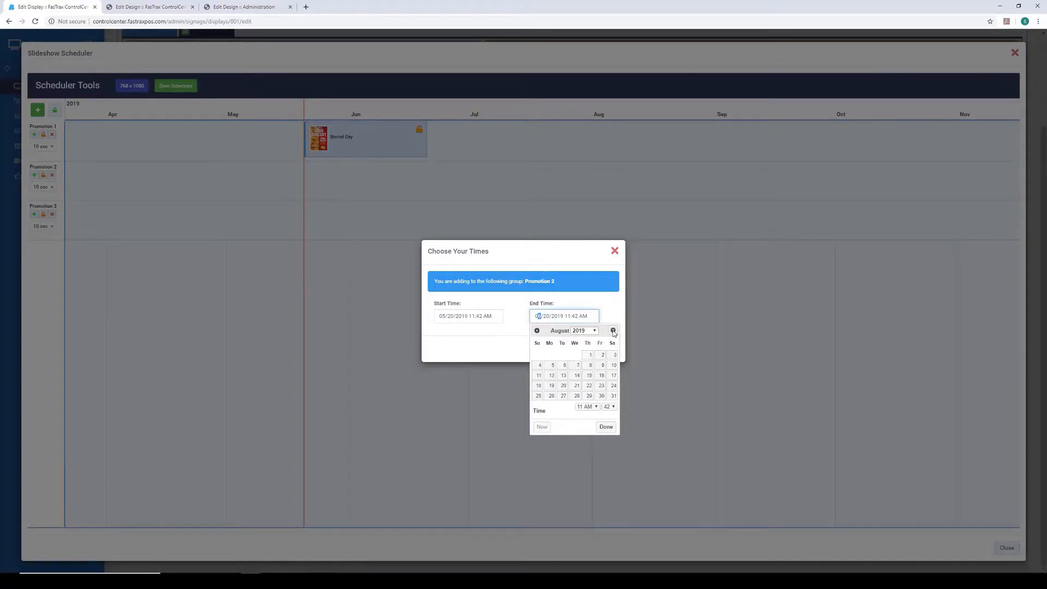
click(602, 365)
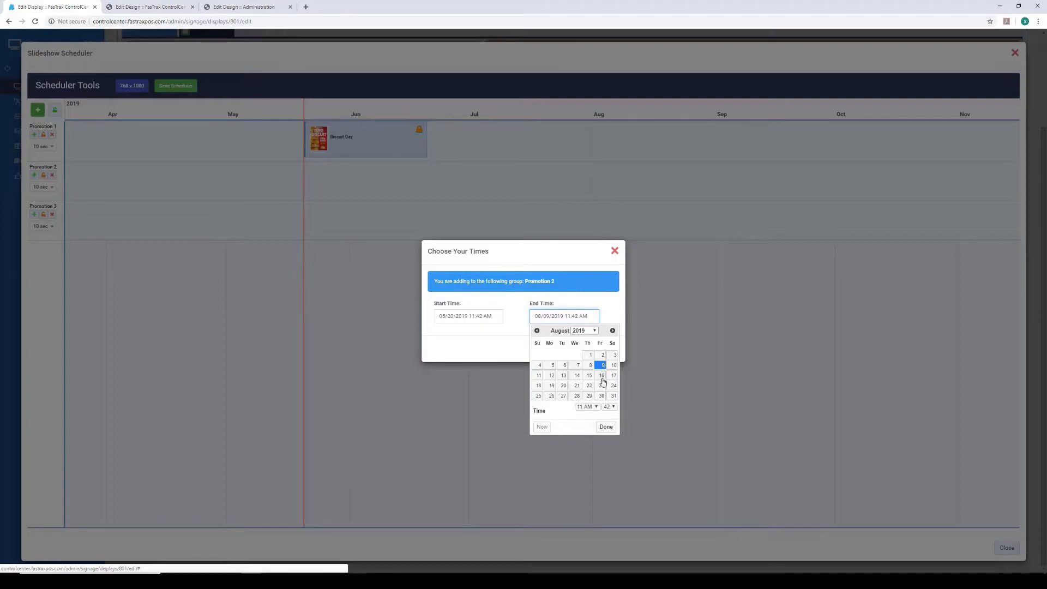
click(605, 427)
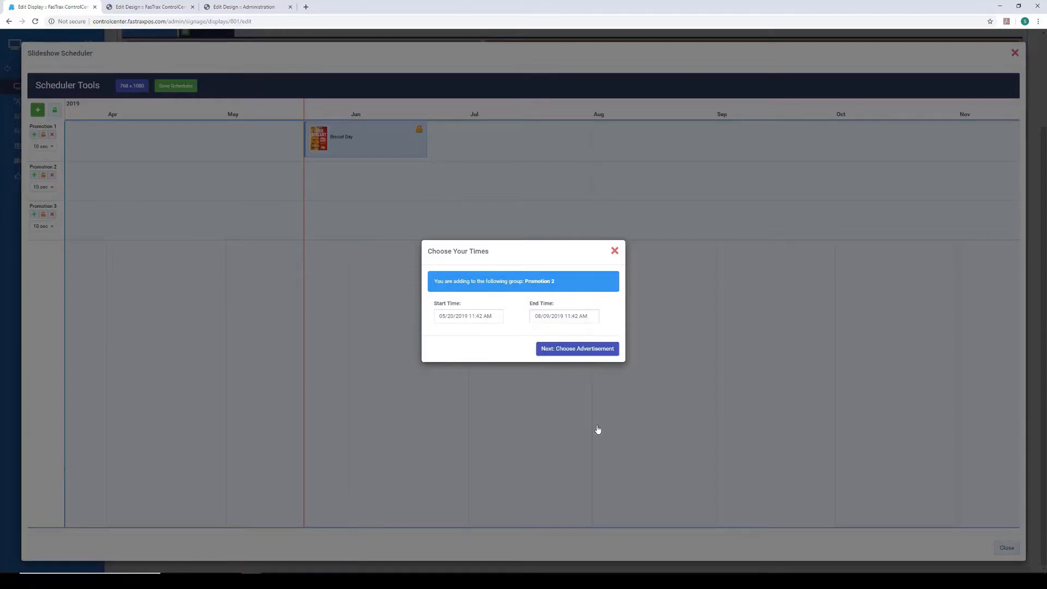
- Choose the Hofmanns Hot Dogs advertisement for the Promotion 2 entry and save the slideshow scheduler
click(603, 355)
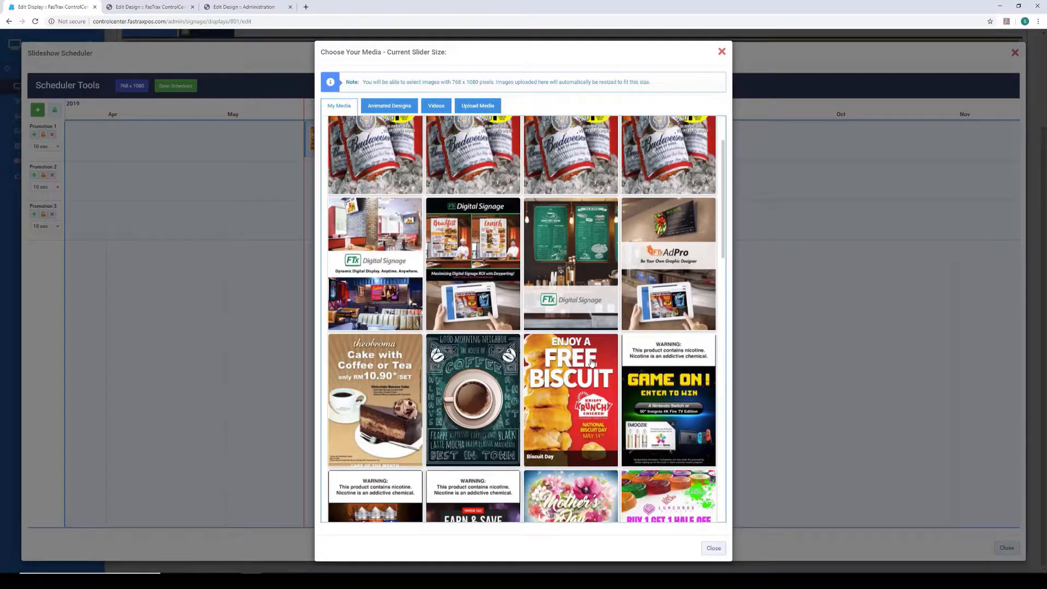
scroll(600, 355, down, 5)
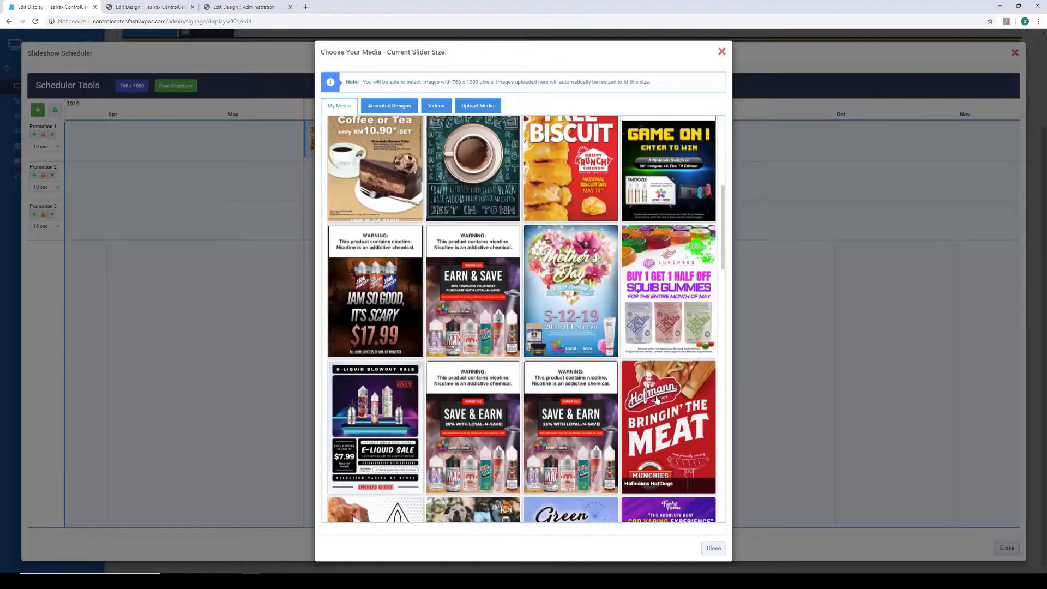
click(657, 400)
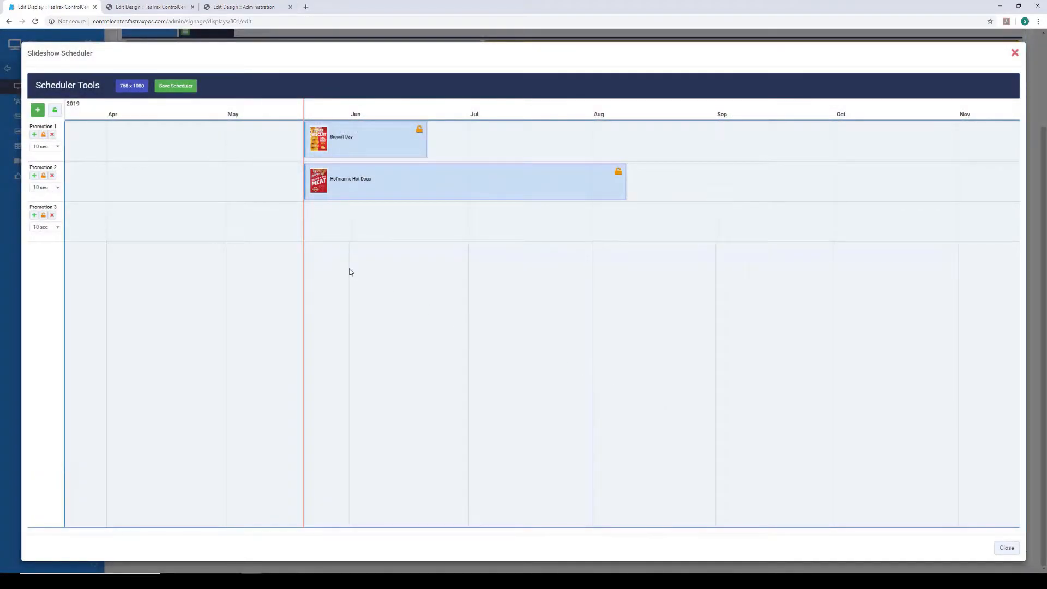
click(173, 91)
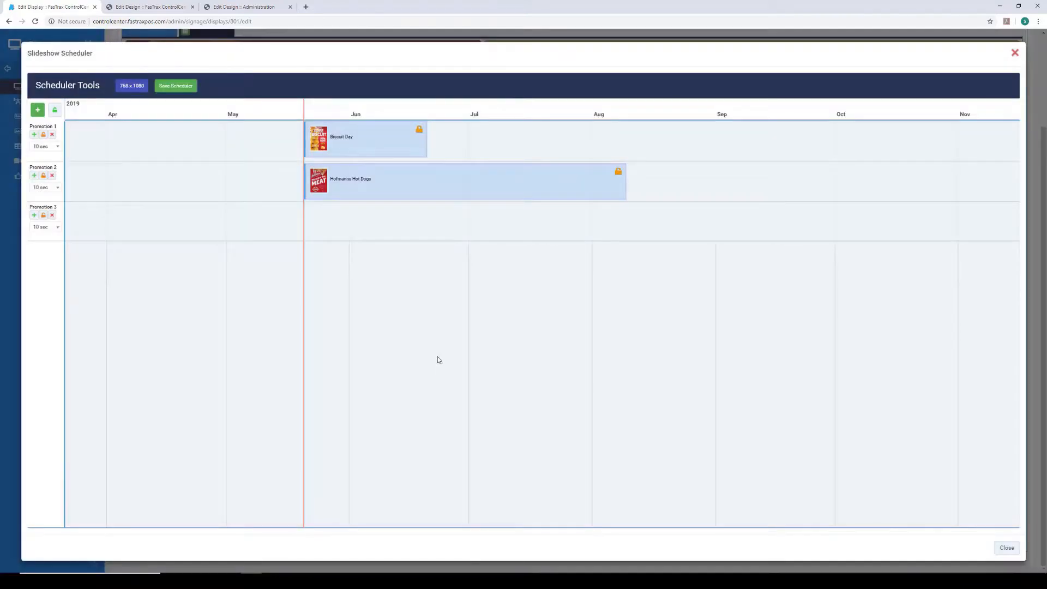
- Close the slideshow scheduler, review Board 2's content and save the Happy Hour Beers display
click(1015, 53)
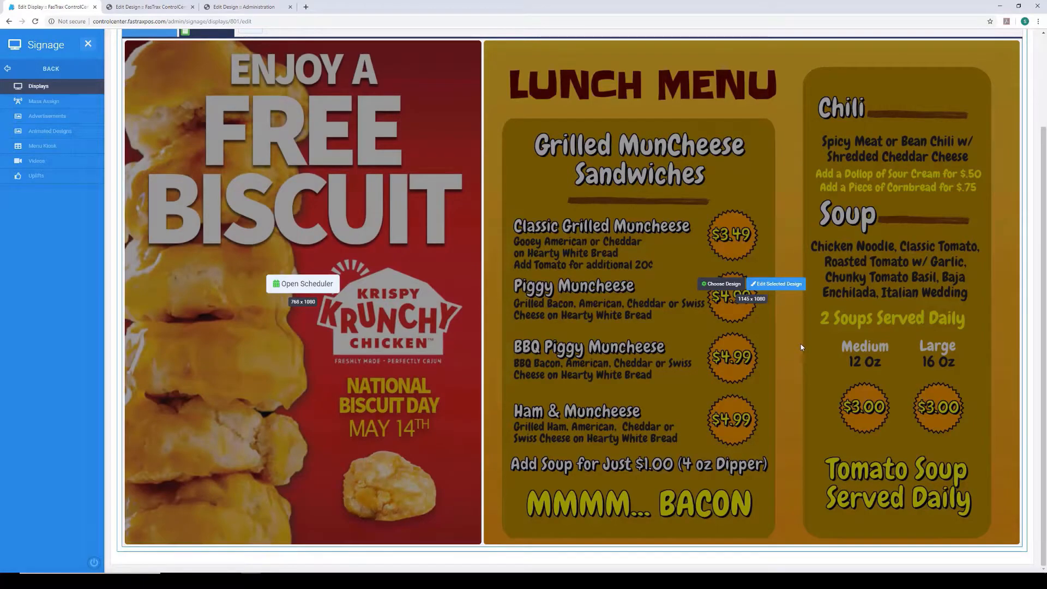
drag(1041, 176, 1025, 84)
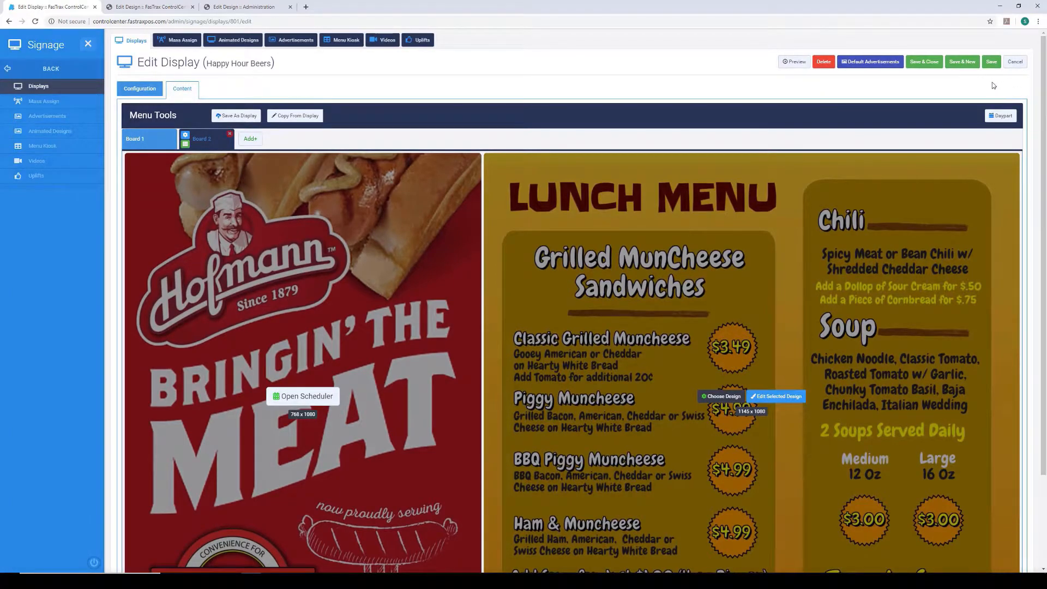
scroll(635, 461, down, 2)
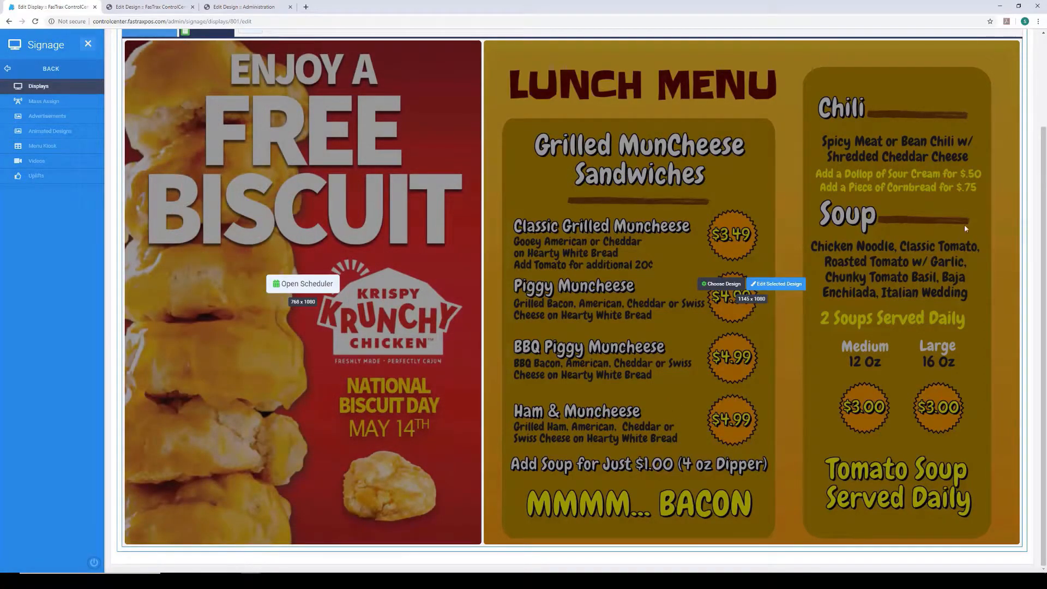
drag(1040, 180, 1015, 90)
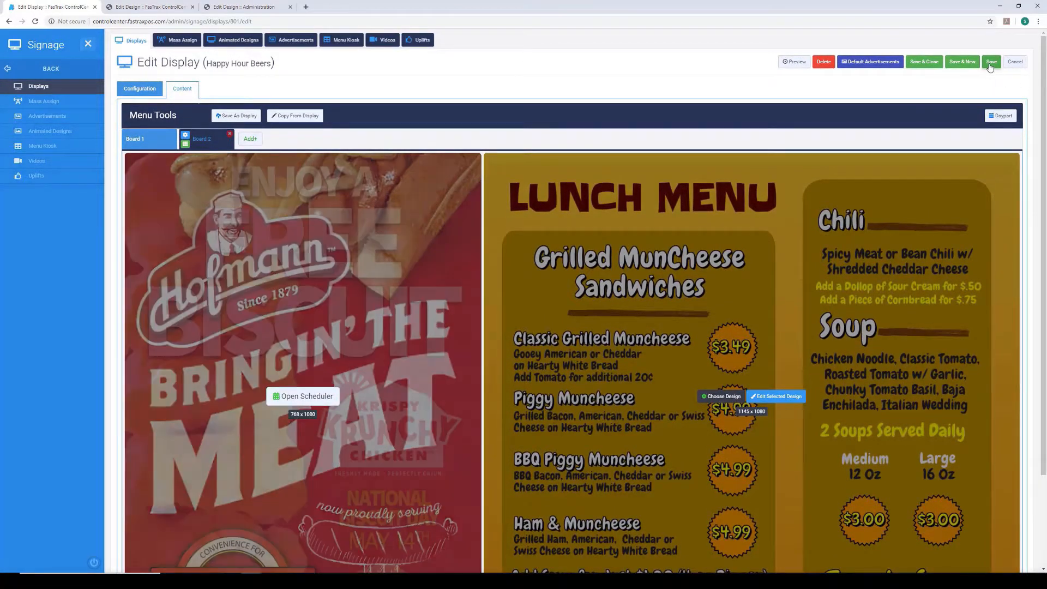
scroll(780, 452, down, 2)
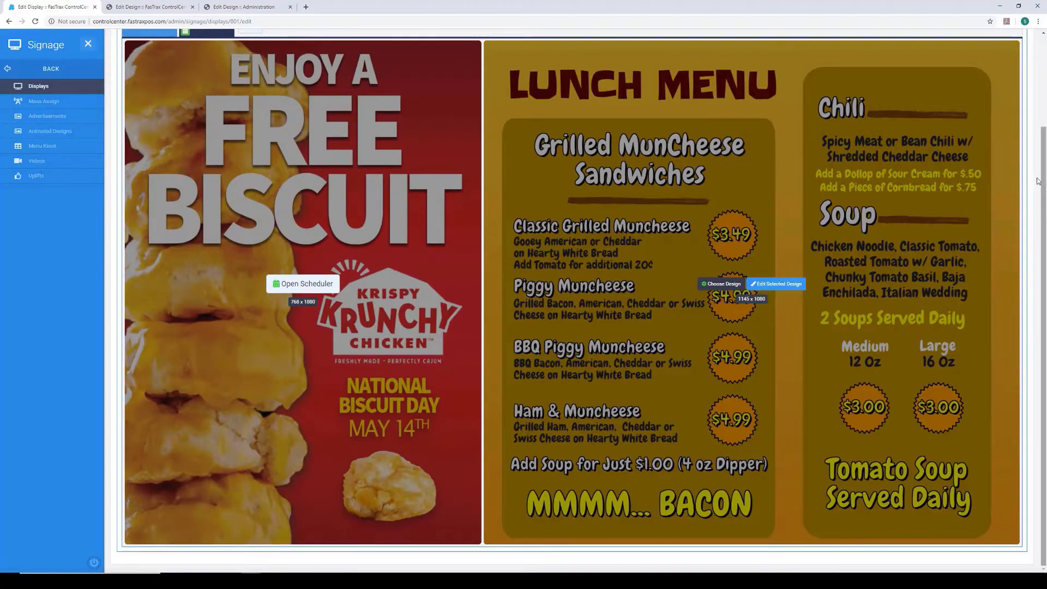
scroll(1041, 162, up, 2)
drag(1041, 162, 1027, 81)
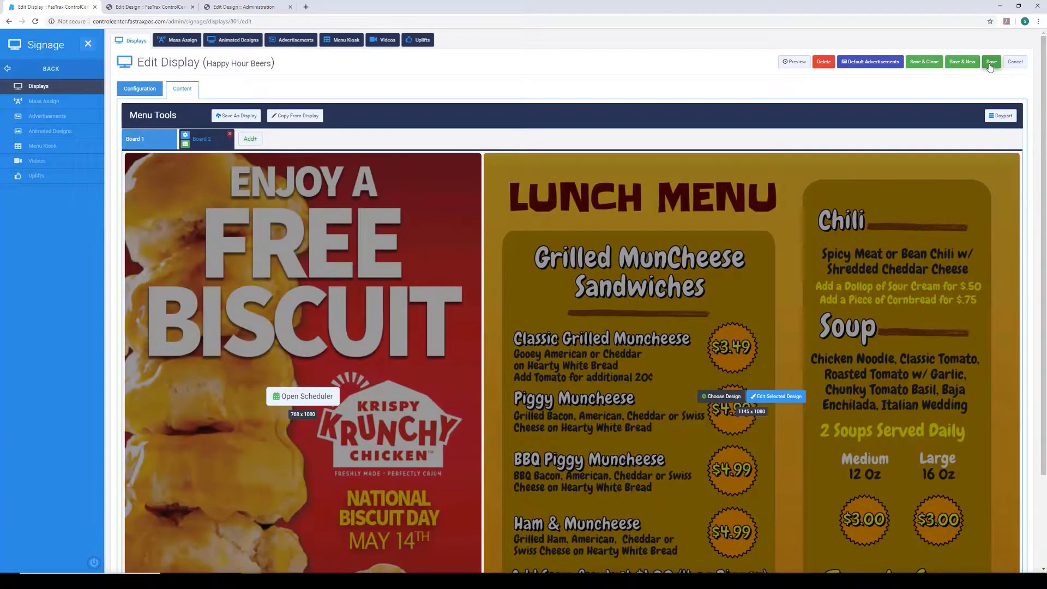
click(990, 64)
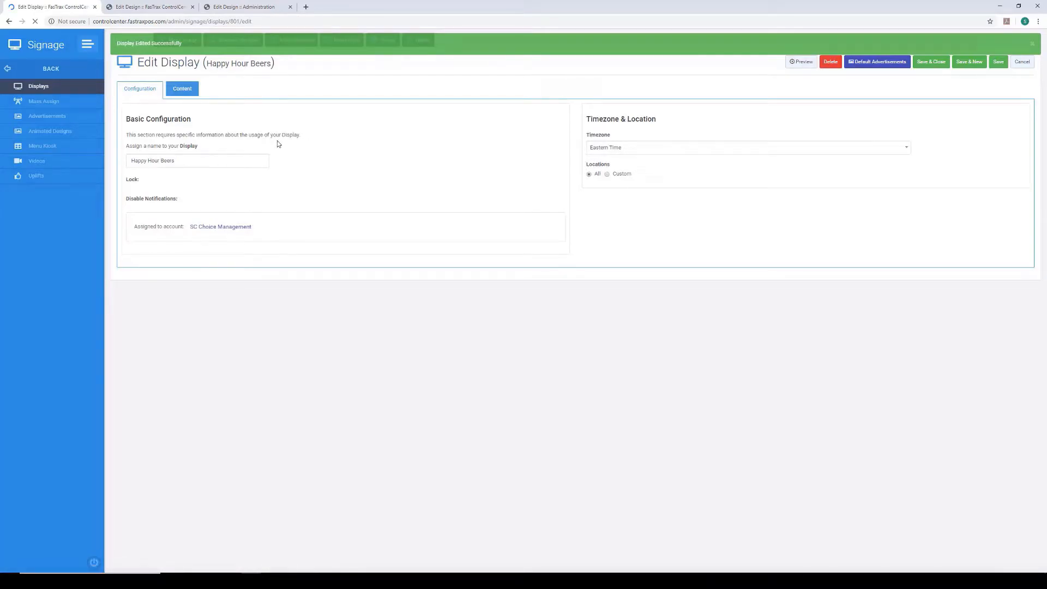
- Return to the display's content and add a third board copied from Board 1
click(183, 90)
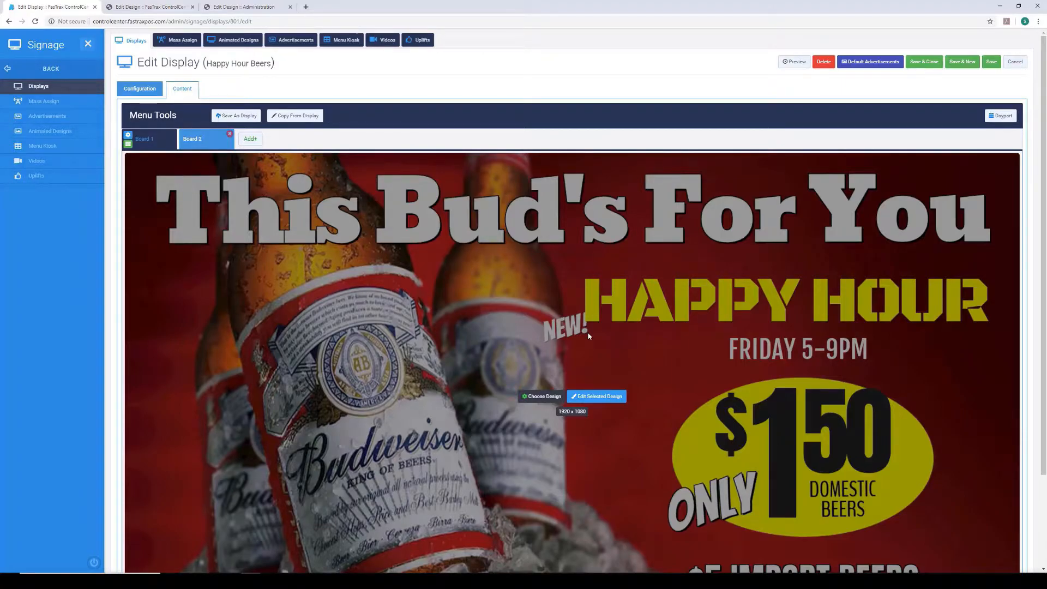
scroll(589, 336, down, 2)
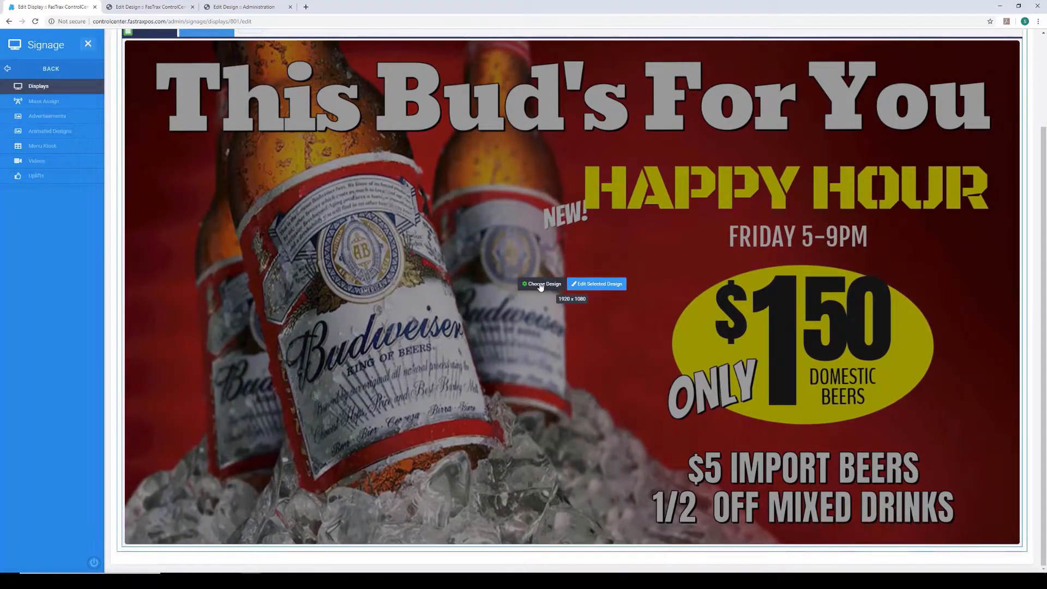
scroll(540, 287, up, 2)
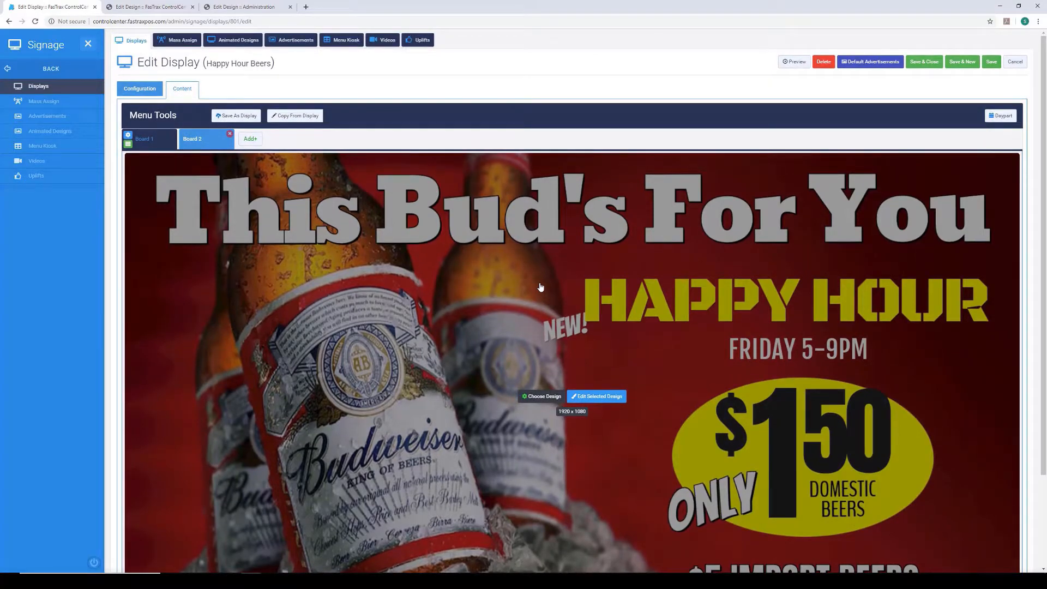
click(249, 140)
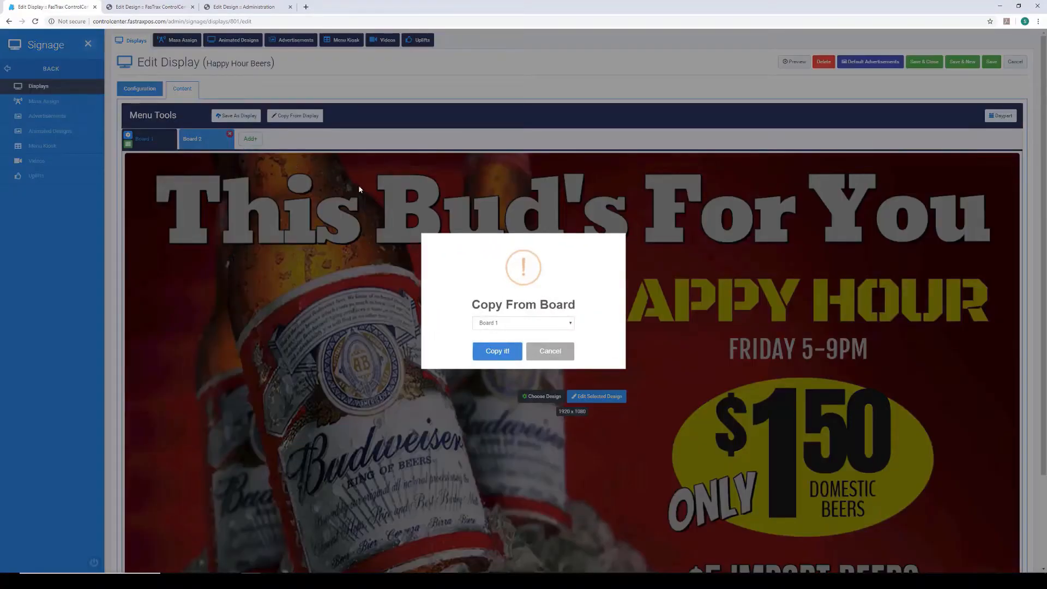
click(511, 355)
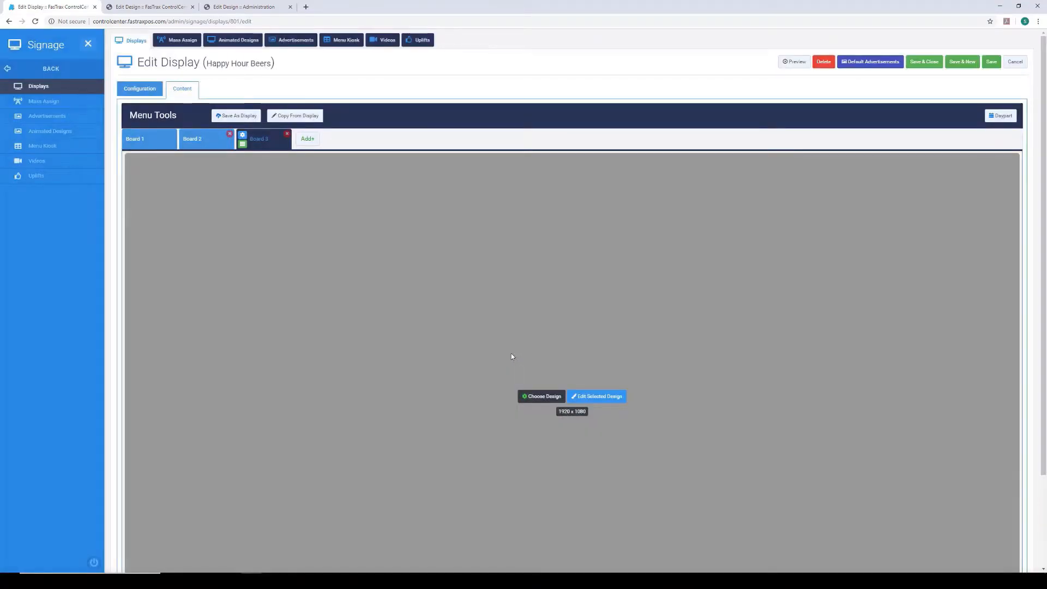
- Assign the Friday night Beer Party design "Loyal-n-Save Template09" to Board 3's 1920 x 1080 area
scroll(568, 354, down, 2)
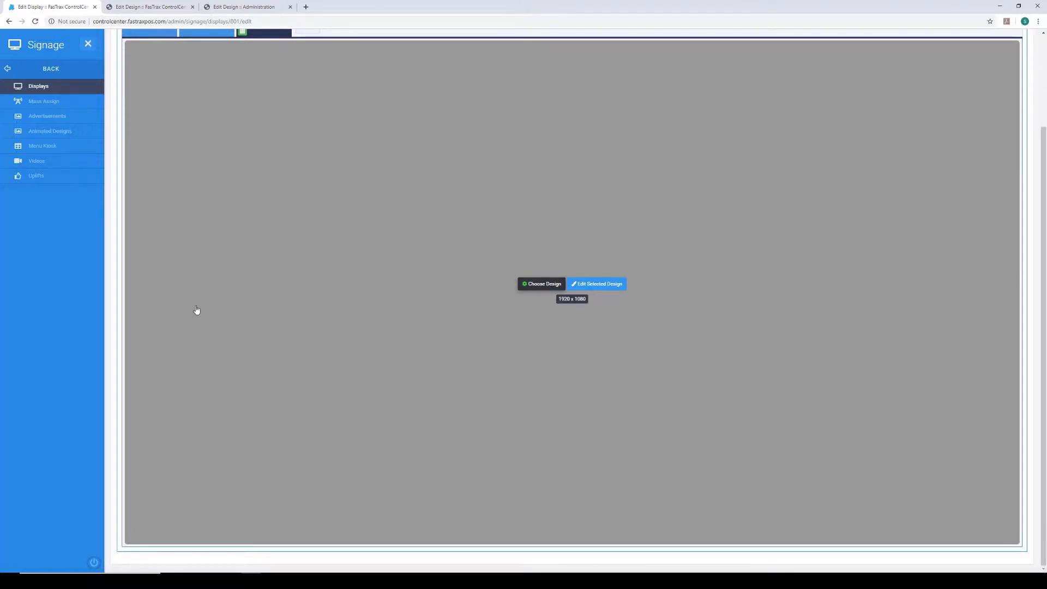
click(527, 284)
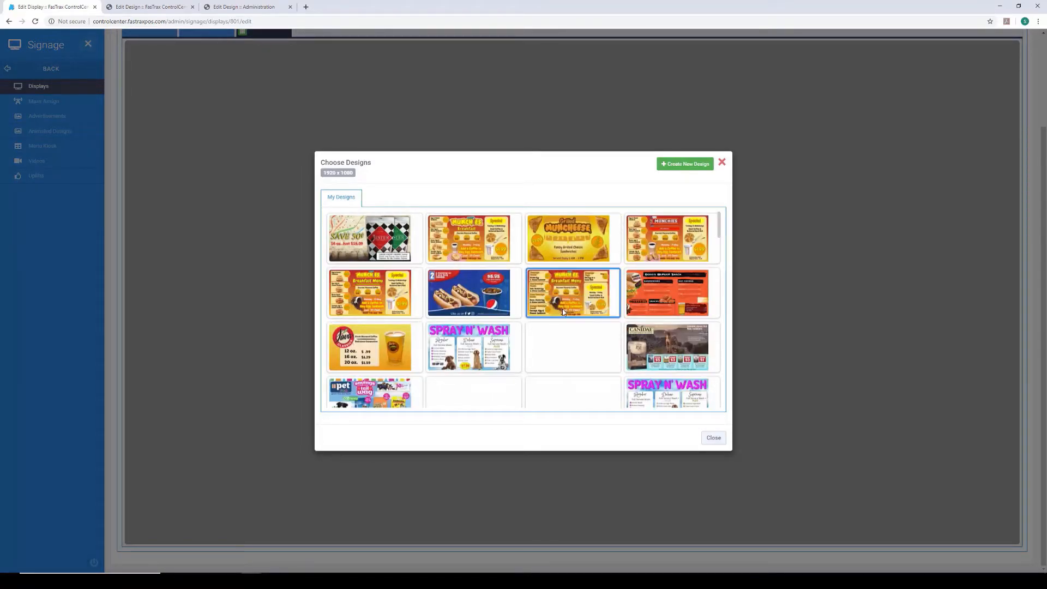
scroll(561, 309, down, 3)
scroll(560, 310, down, 3)
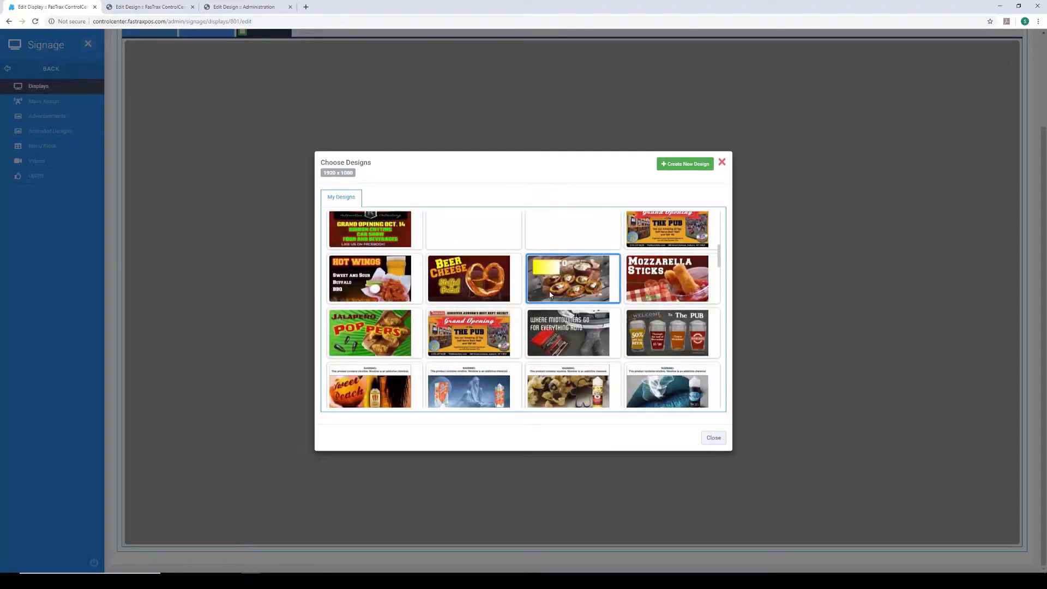
scroll(549, 294, down, 5)
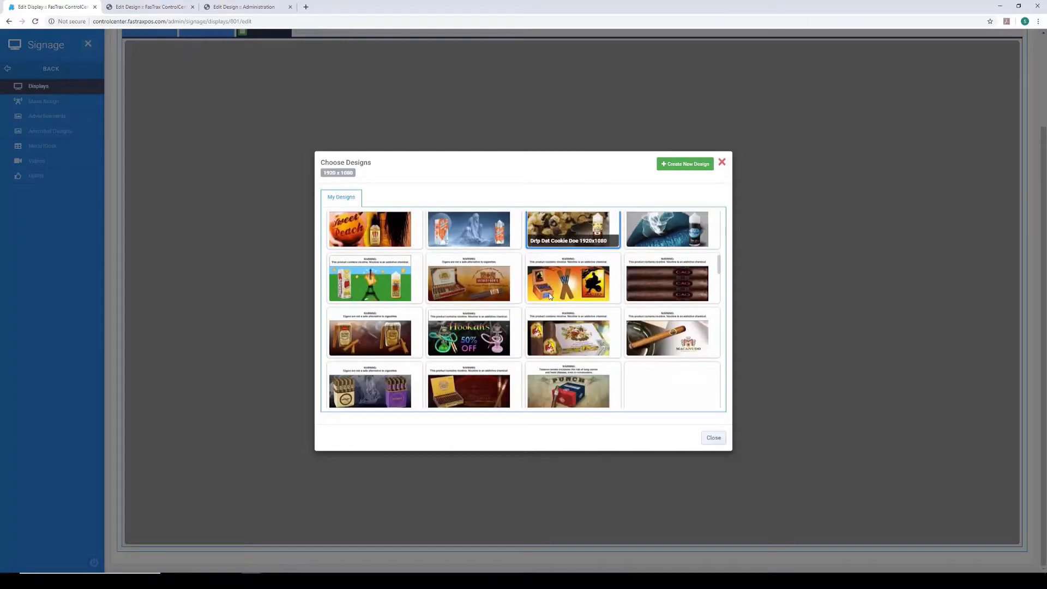
scroll(549, 293, down, 8)
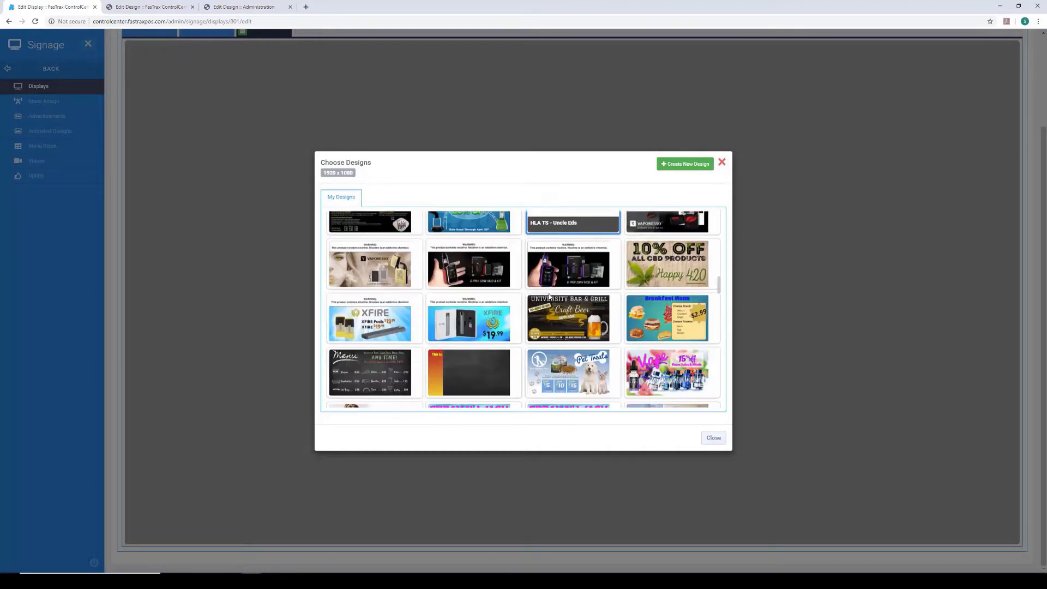
scroll(549, 296, down, 10)
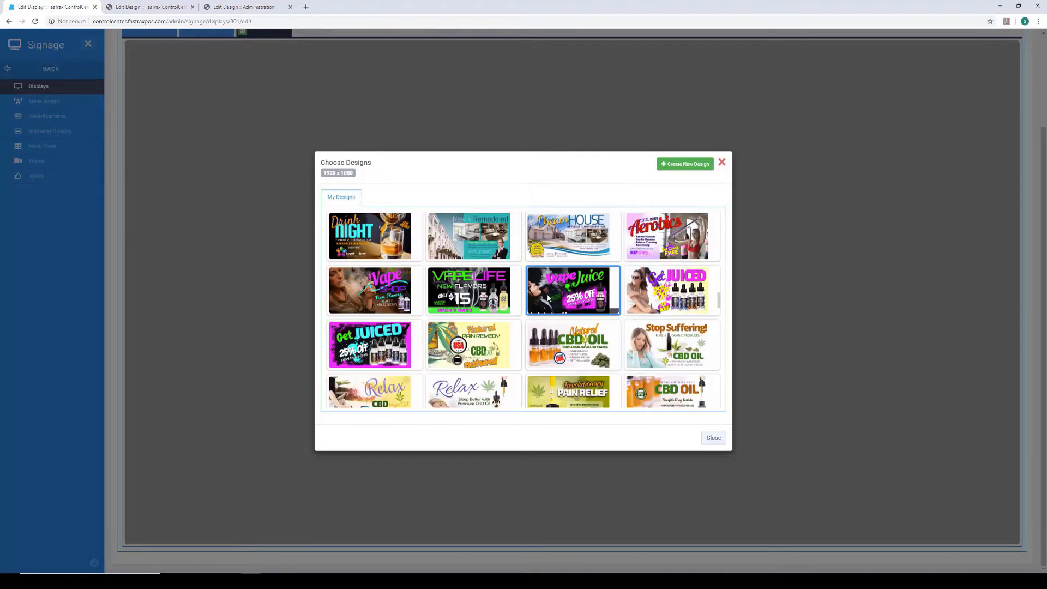
scroll(548, 297, down, 6)
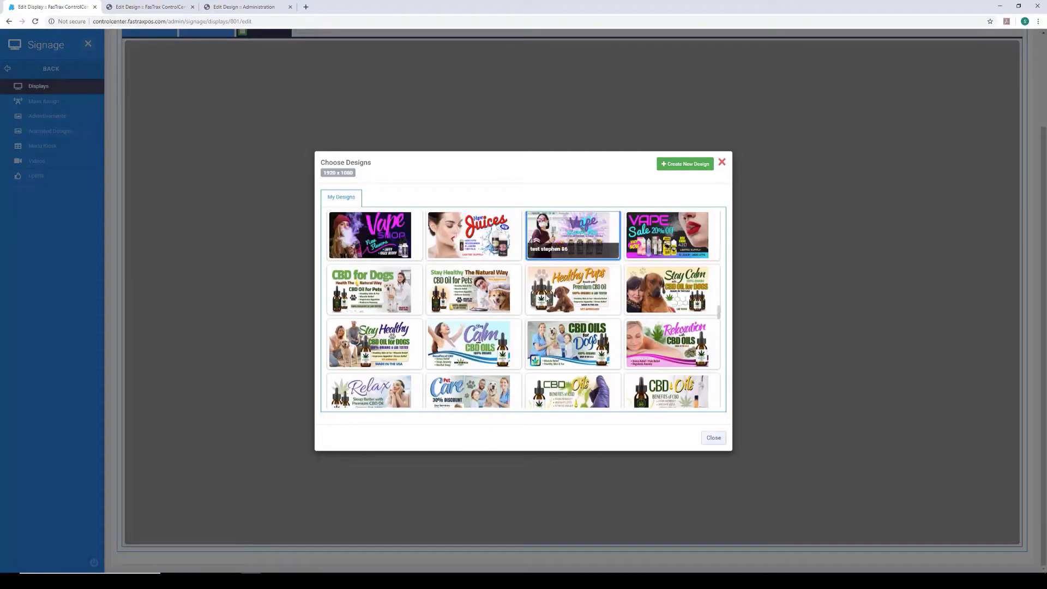
scroll(546, 297, down, 10)
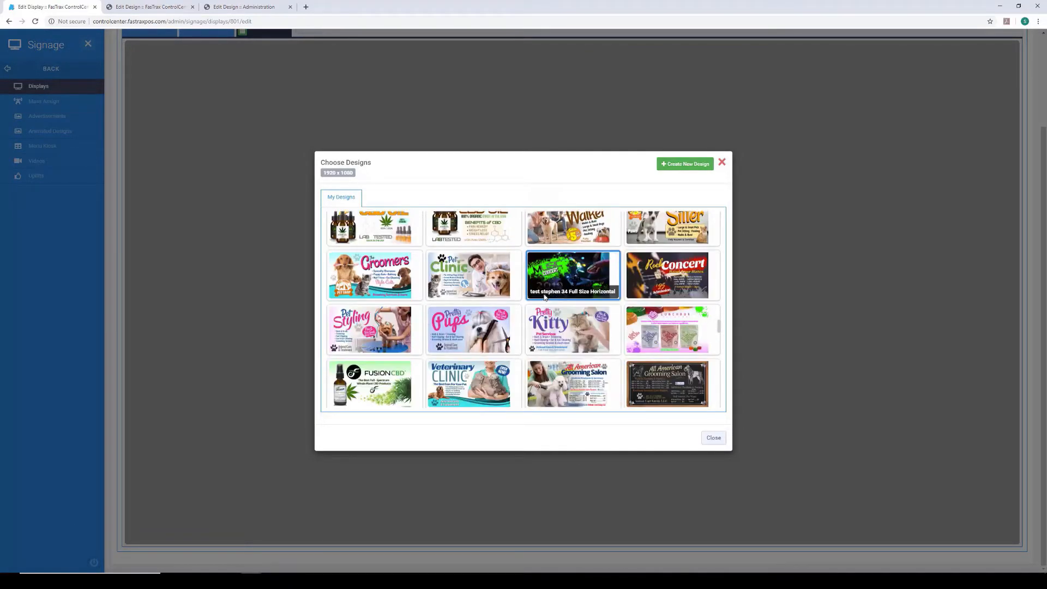
scroll(544, 297, down, 2)
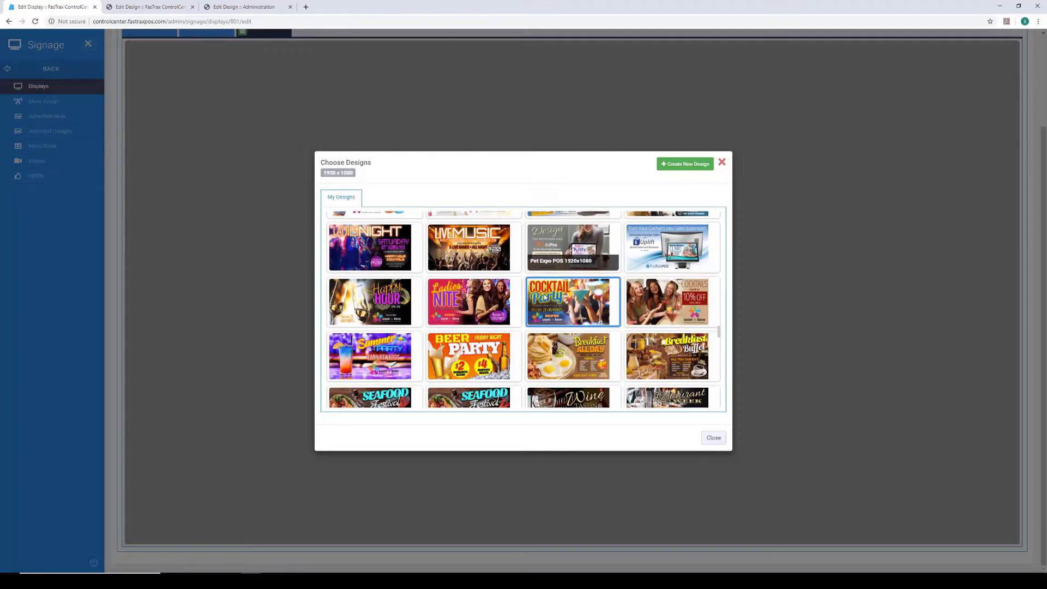
click(463, 349)
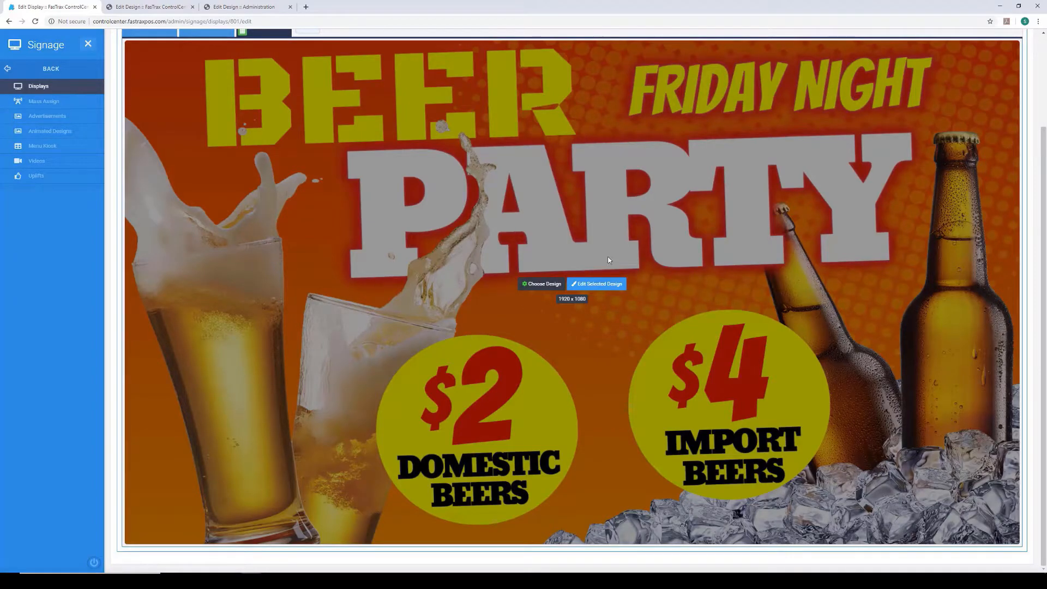
- Open the daypart schedule and place Board 3 on Monday from 8:00 pm to about 11:00 pm
scroll(587, 245, up, 2)
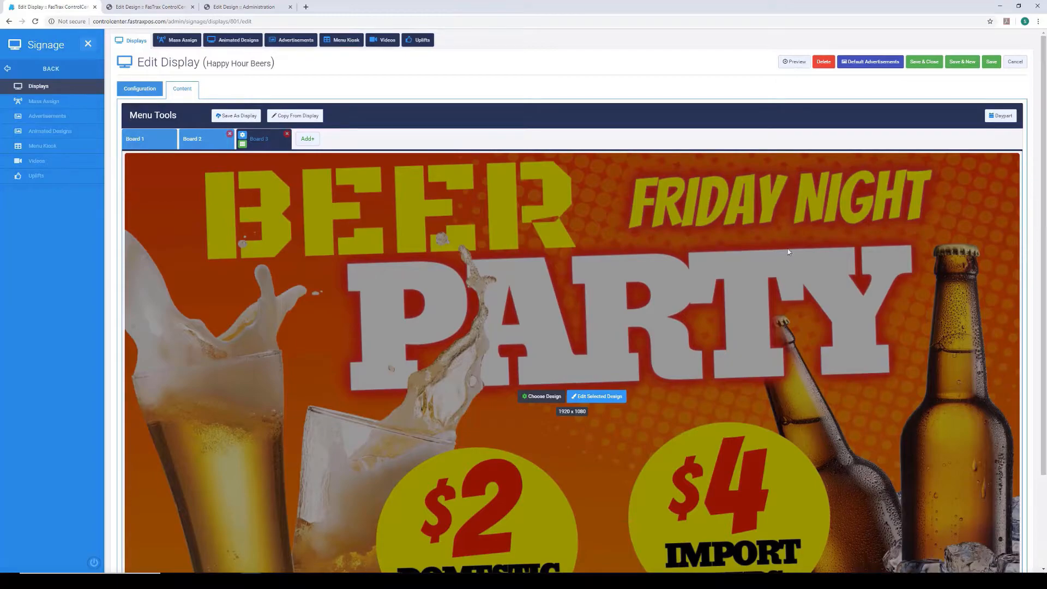
click(999, 116)
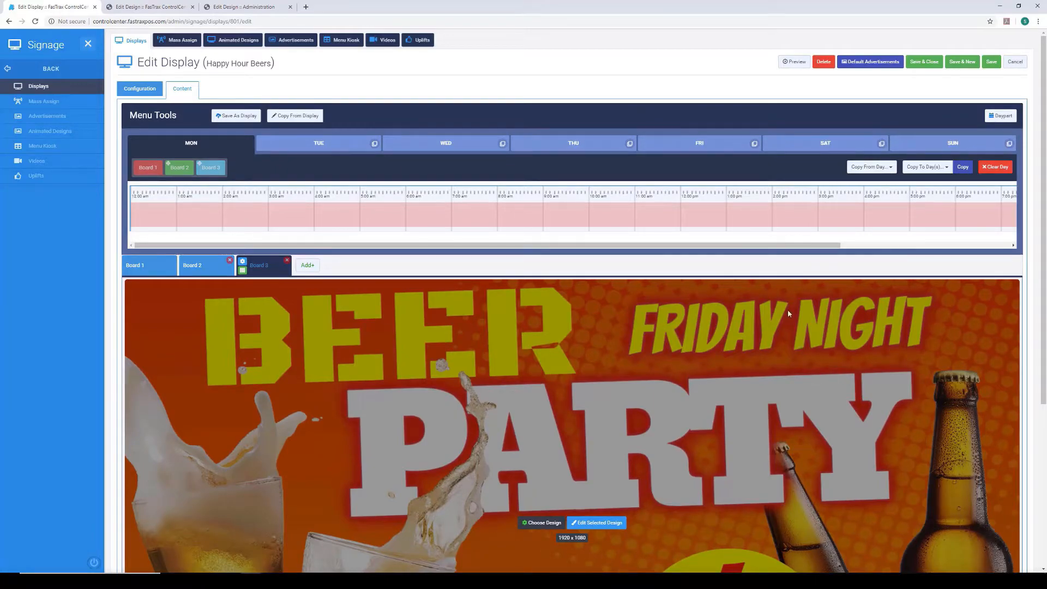
drag(836, 245, 1031, 238)
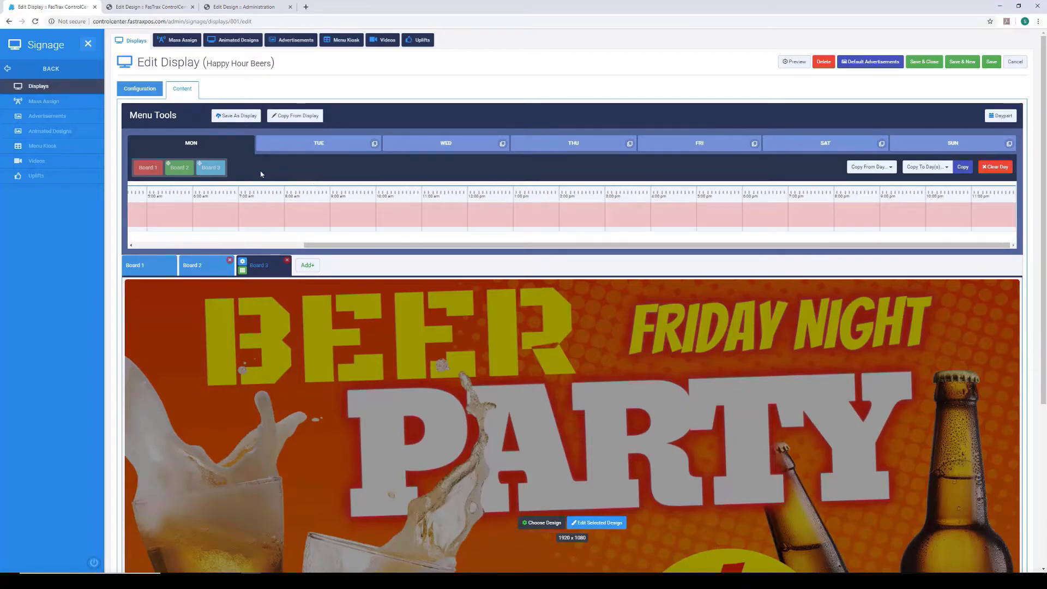
drag(207, 169, 845, 215)
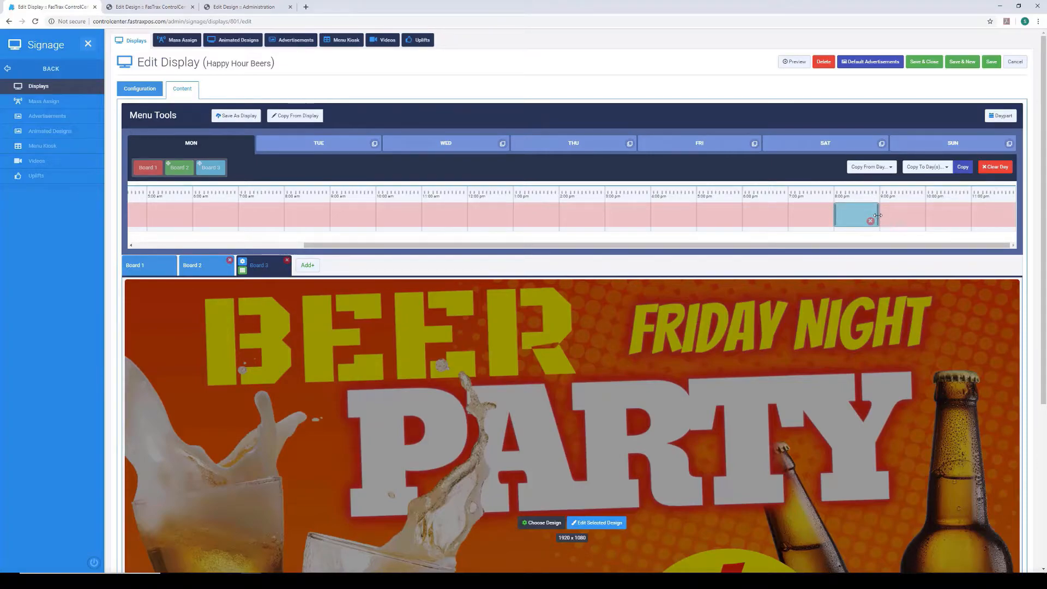
drag(878, 218, 968, 222)
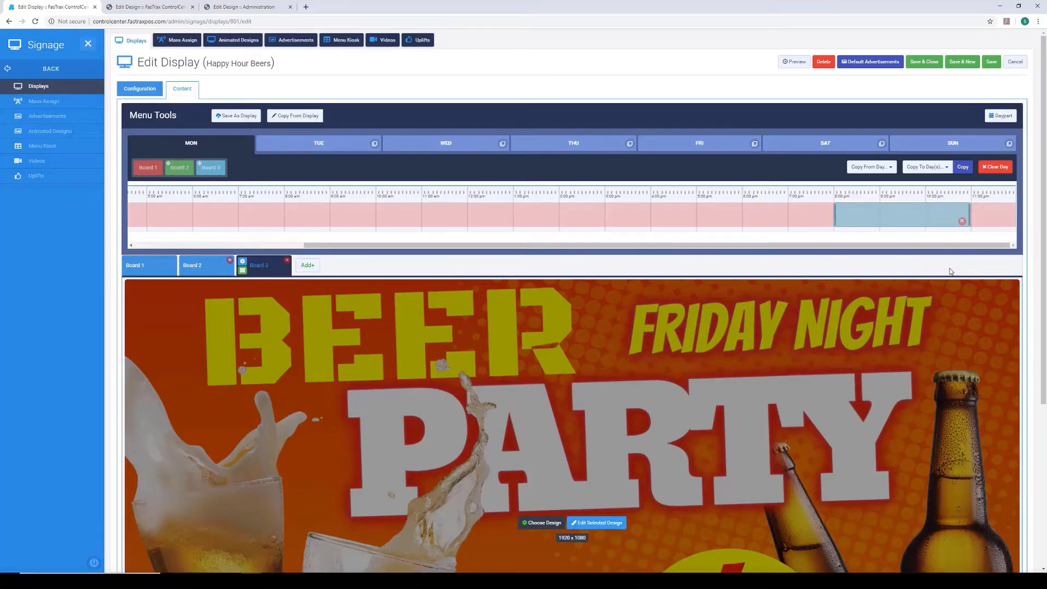
- Copy Monday's daypart schedule to Tuesday, Wednesday, Thursday and Friday only, and check it on Tuesday
click(936, 171)
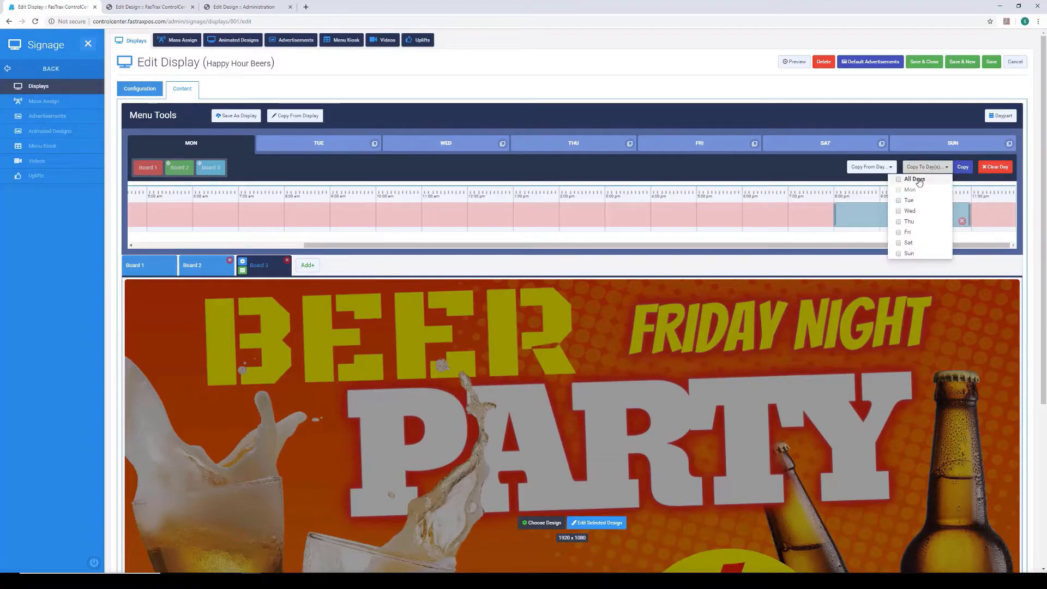
click(919, 180)
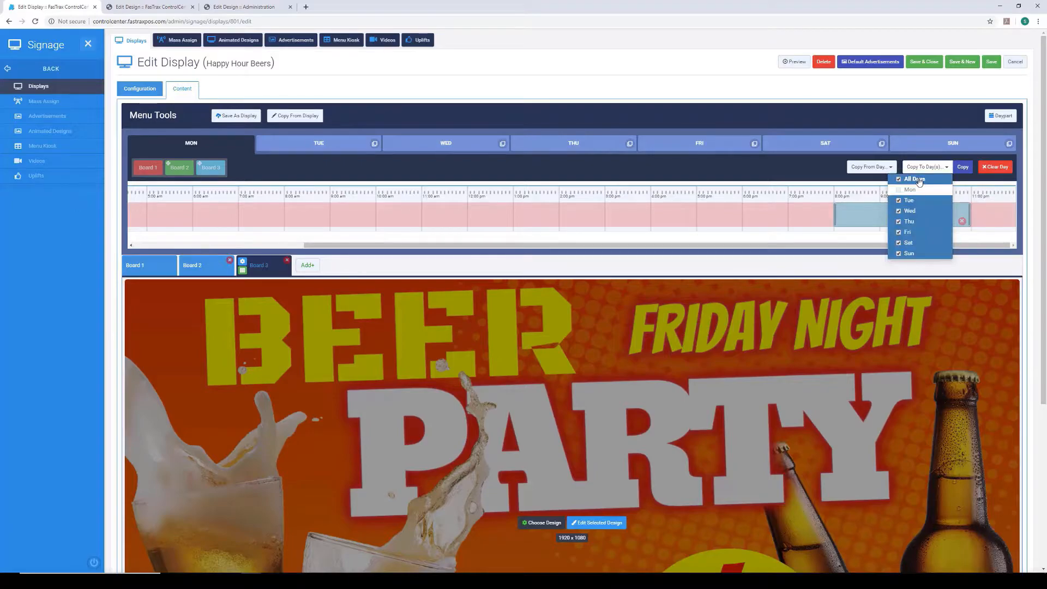
click(899, 254)
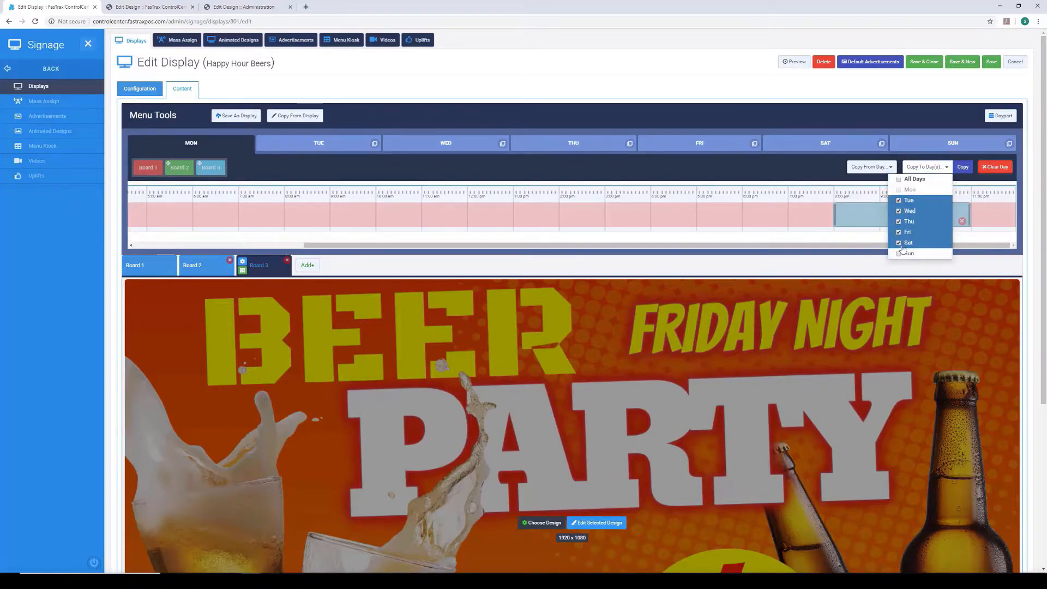
click(901, 245)
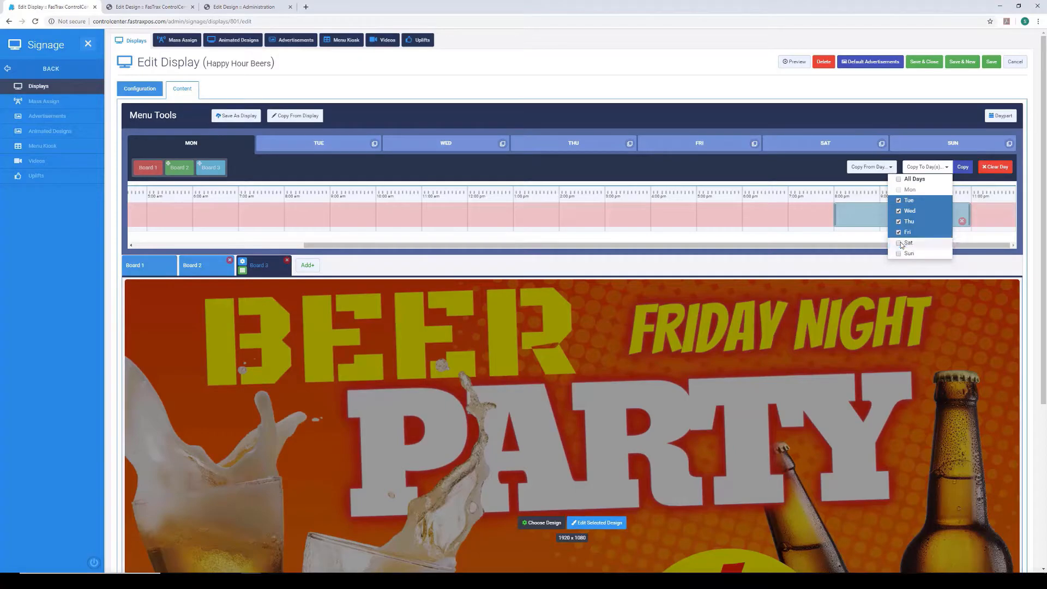
click(964, 170)
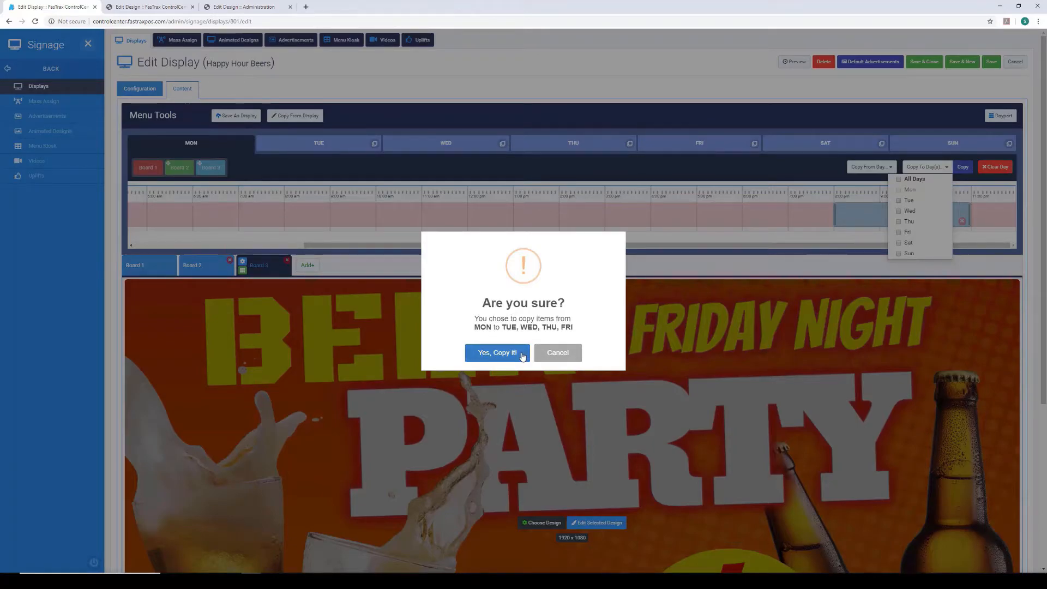
click(520, 353)
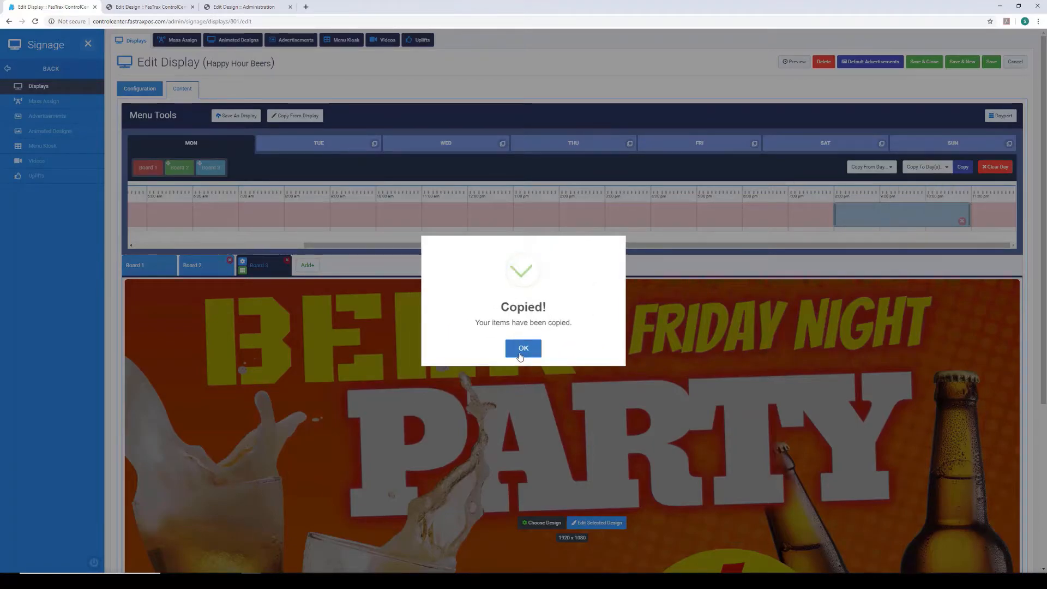
click(521, 354)
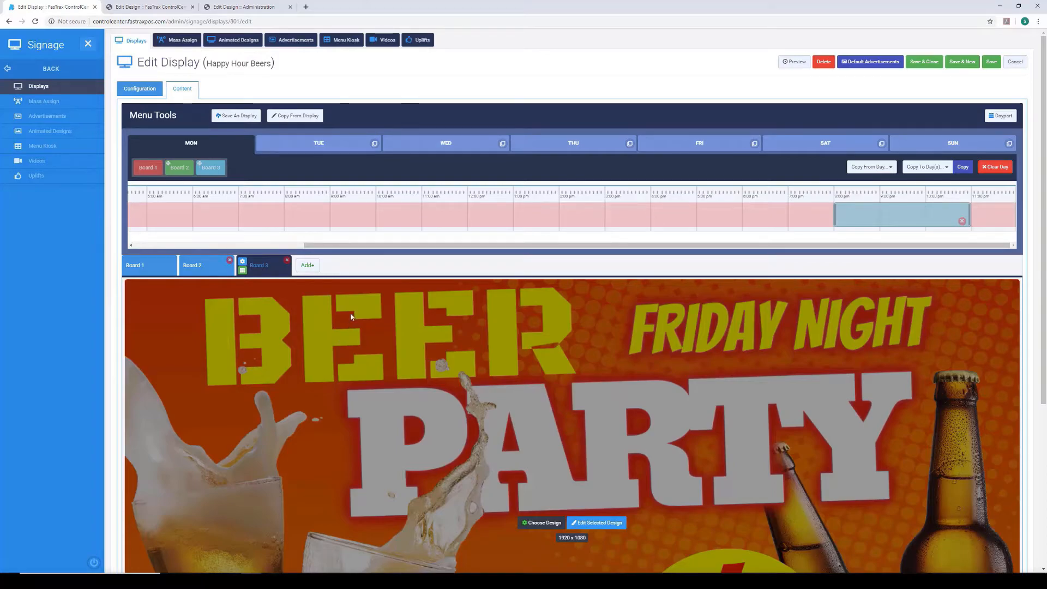
click(325, 145)
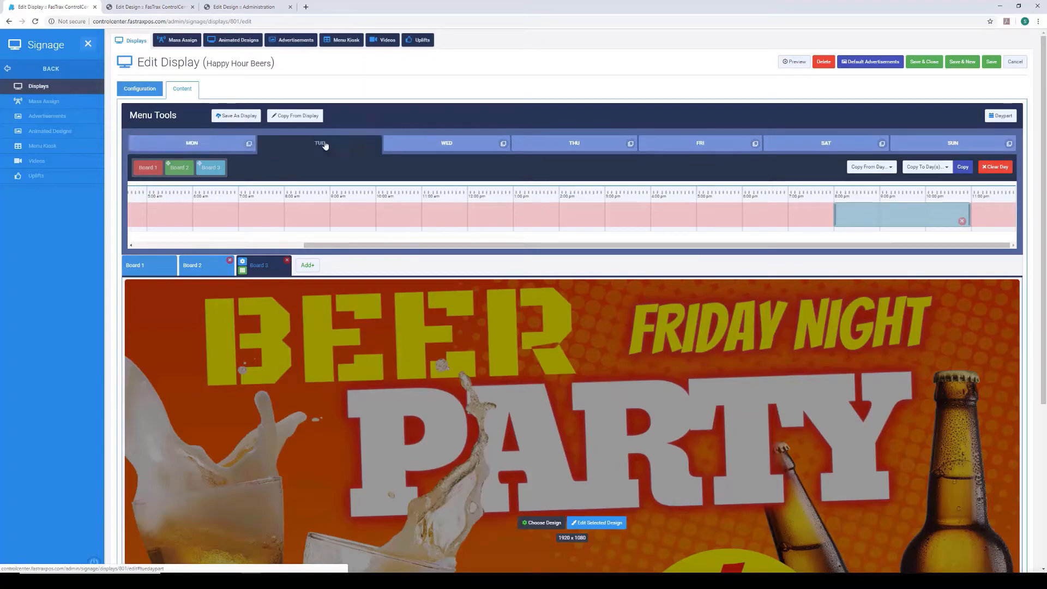
- Check the daypart schedules for Wednesday through Sunday to see which days include Board 3's evening block
click(432, 143)
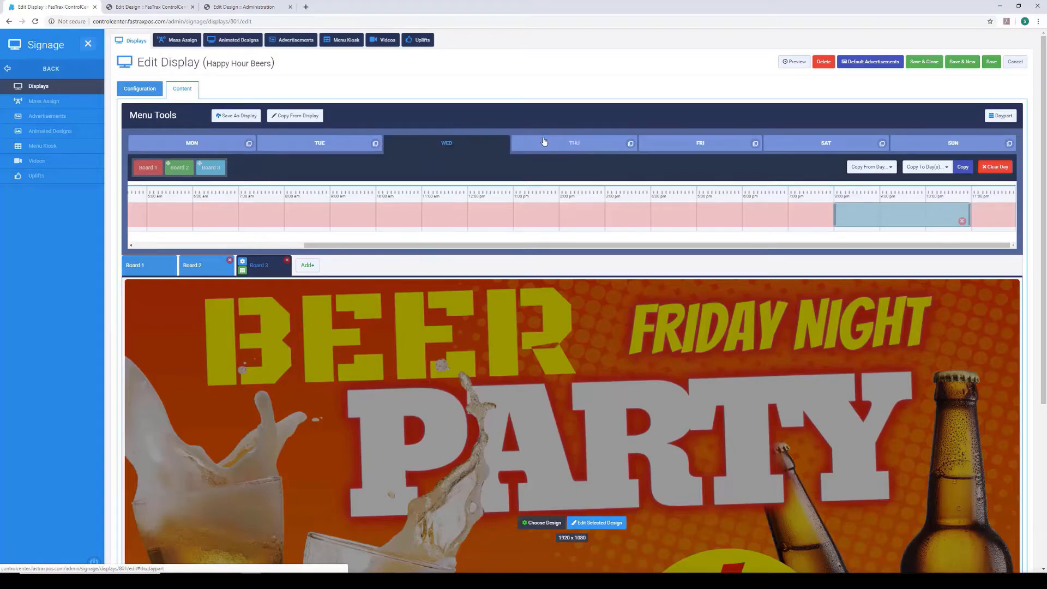
click(553, 146)
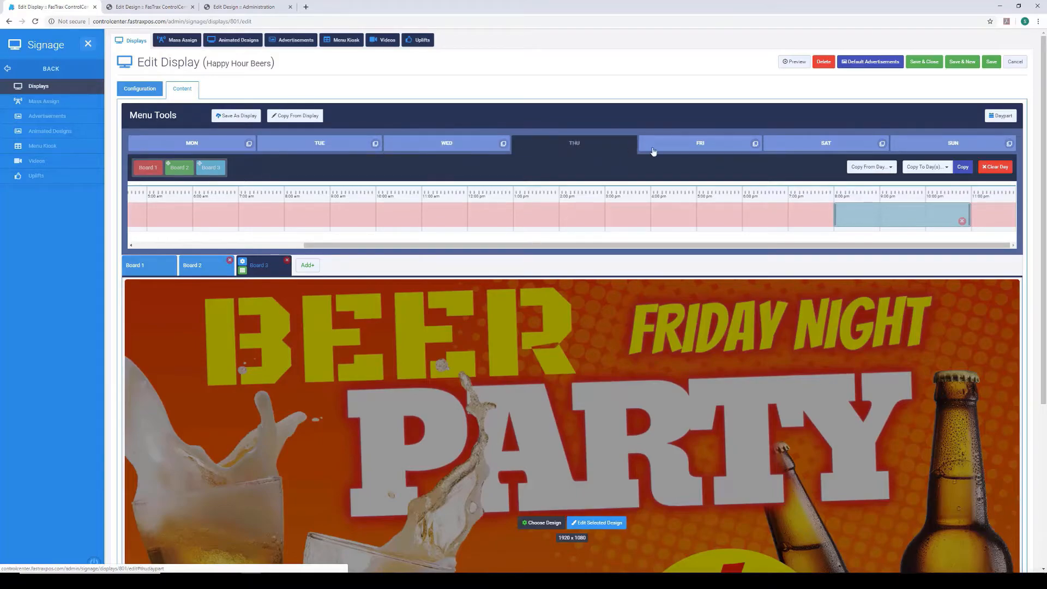
click(683, 151)
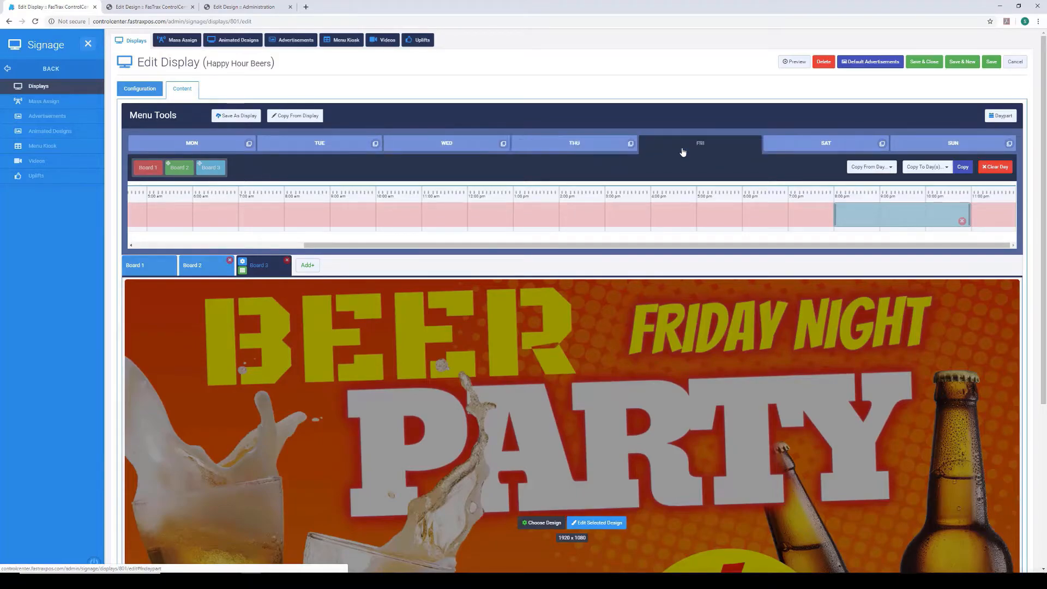
click(794, 150)
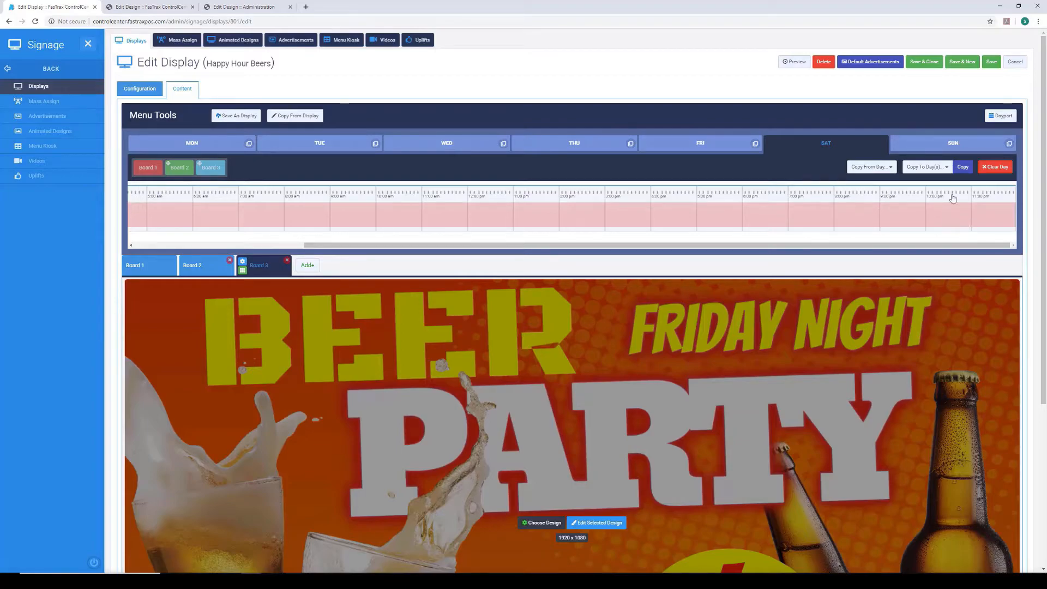
click(954, 144)
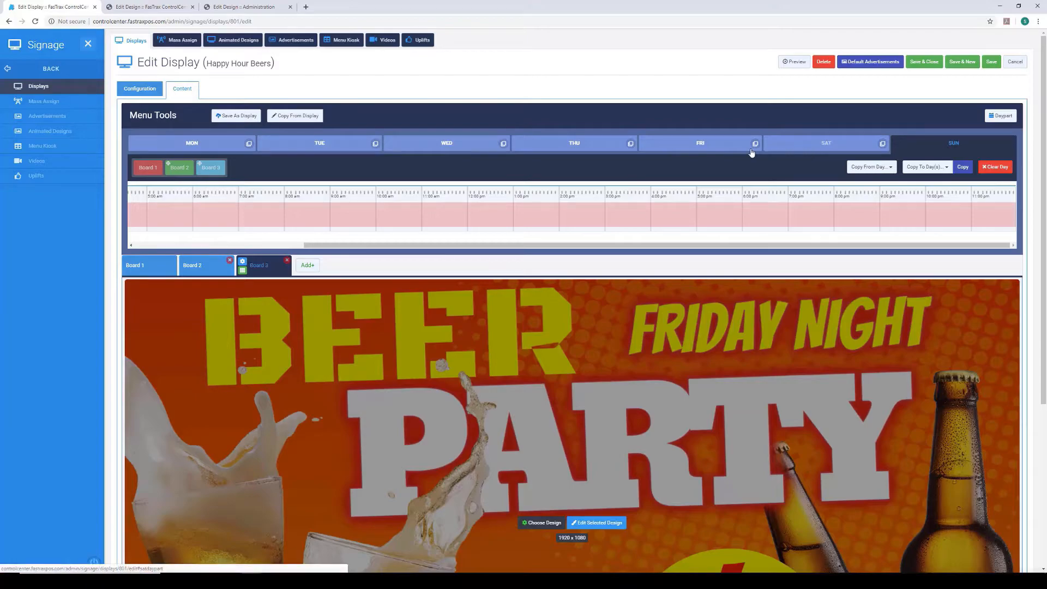
click(788, 148)
click(705, 148)
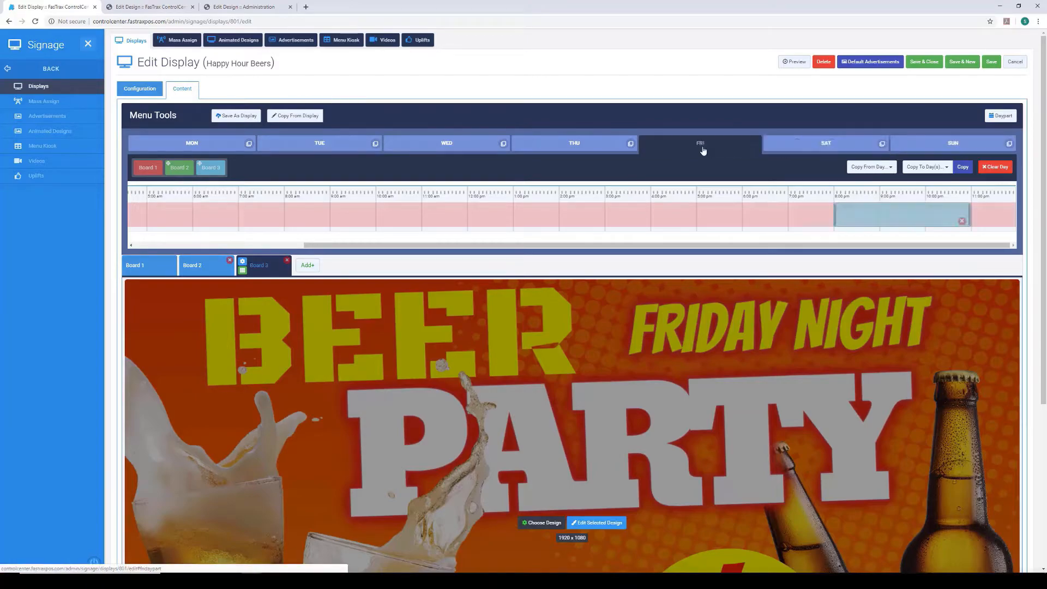
- Remove Board 3's evening block from the Thursday, Wednesday, Tuesday and Monday daypart schedules, and save the display
click(609, 147)
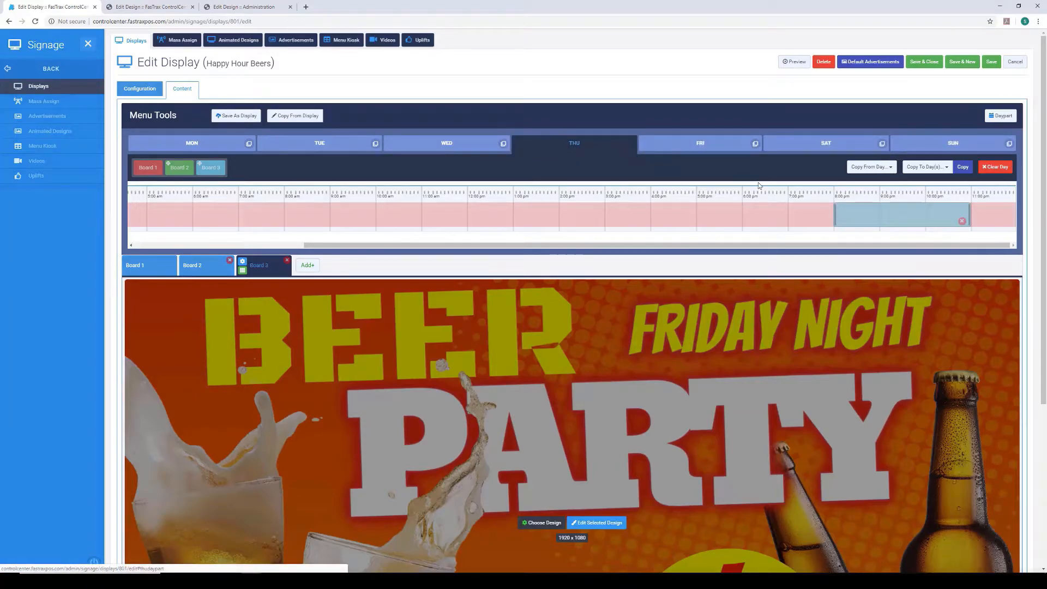
click(962, 221)
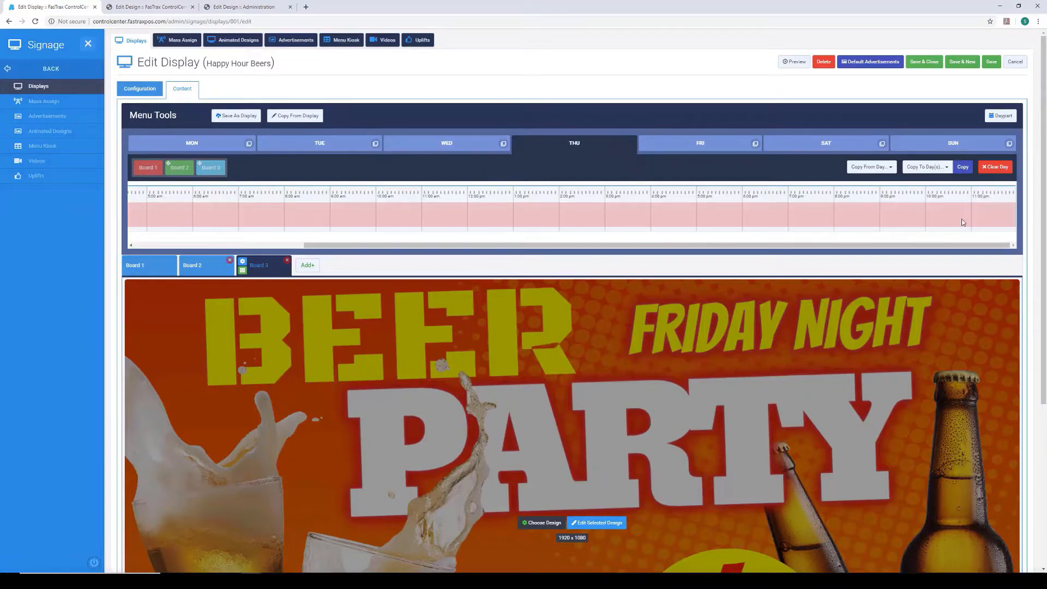
click(453, 147)
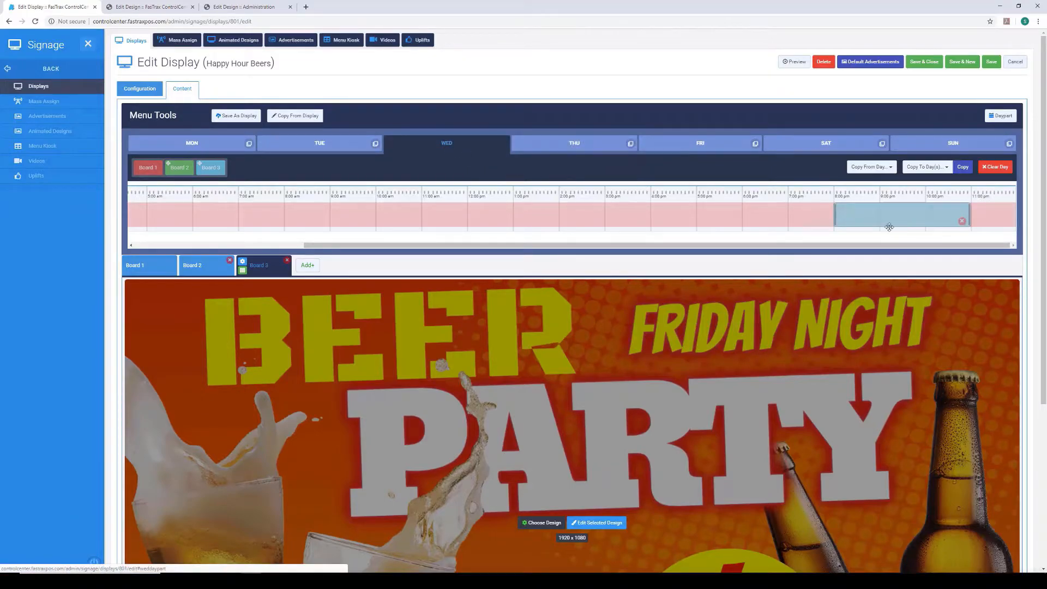
click(962, 222)
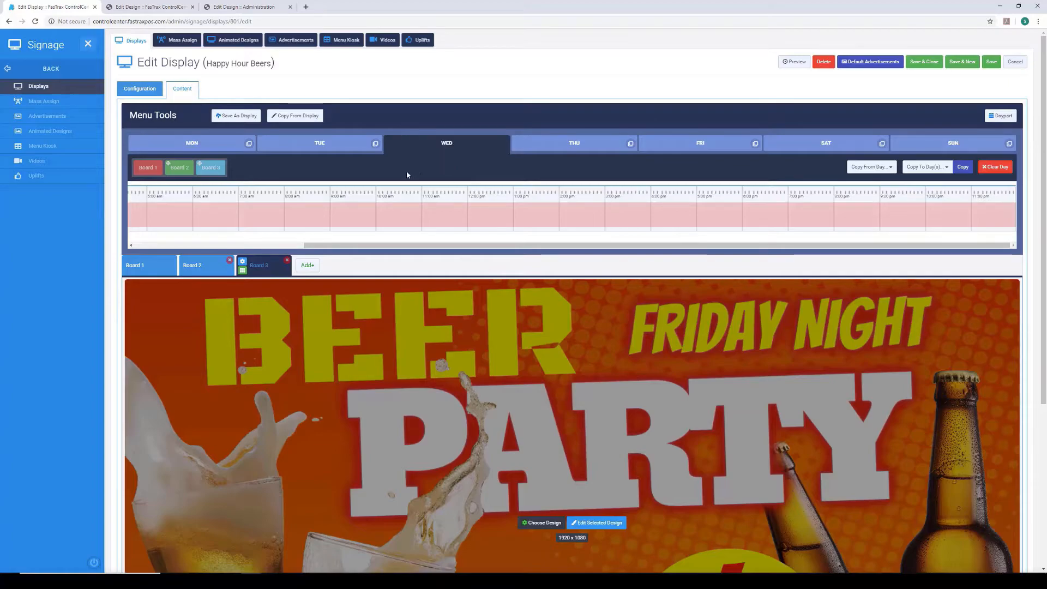
click(320, 147)
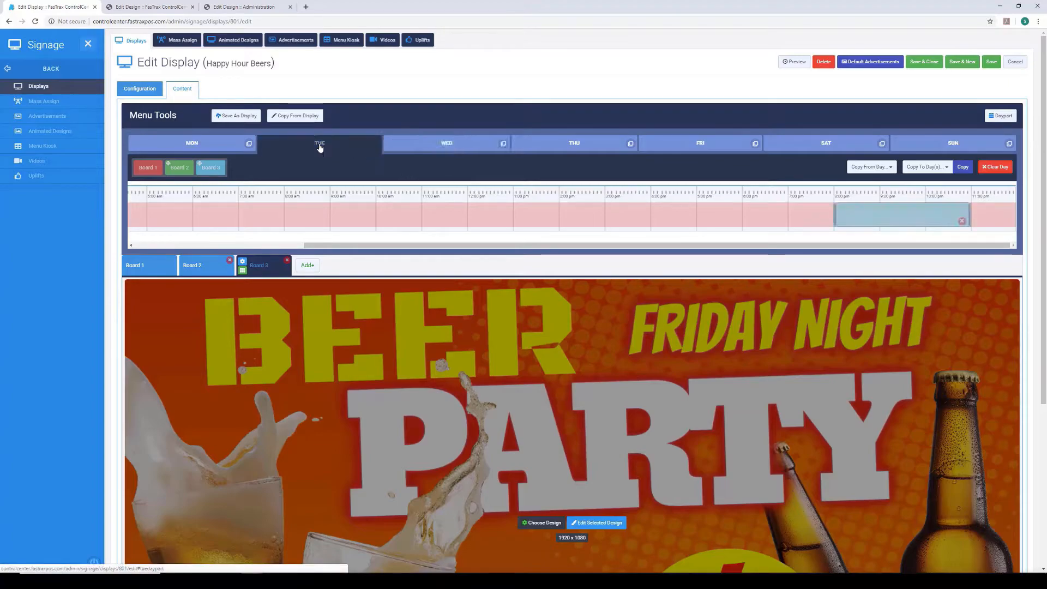
click(962, 222)
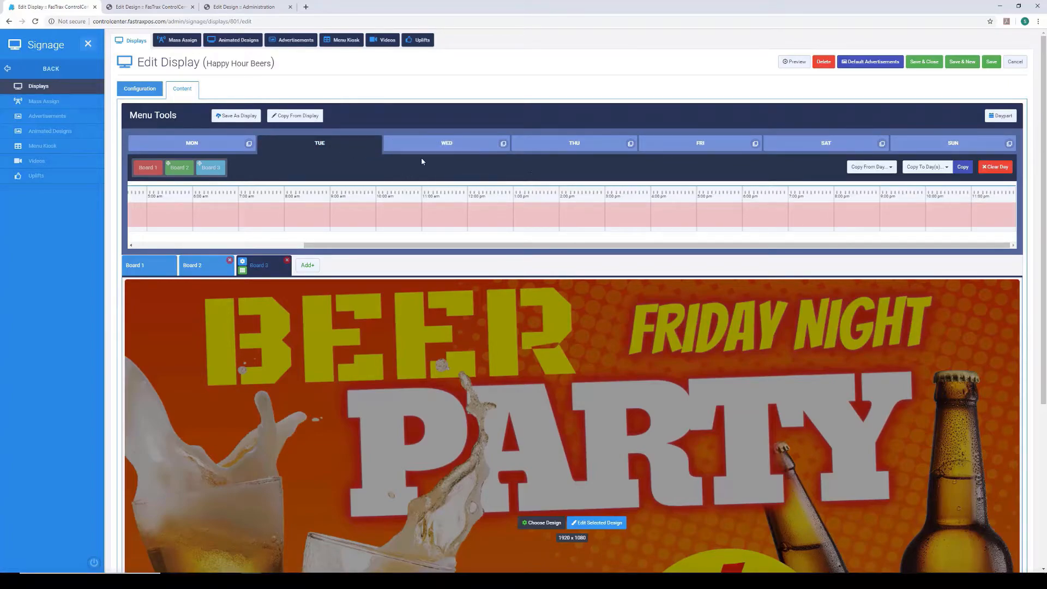
click(230, 145)
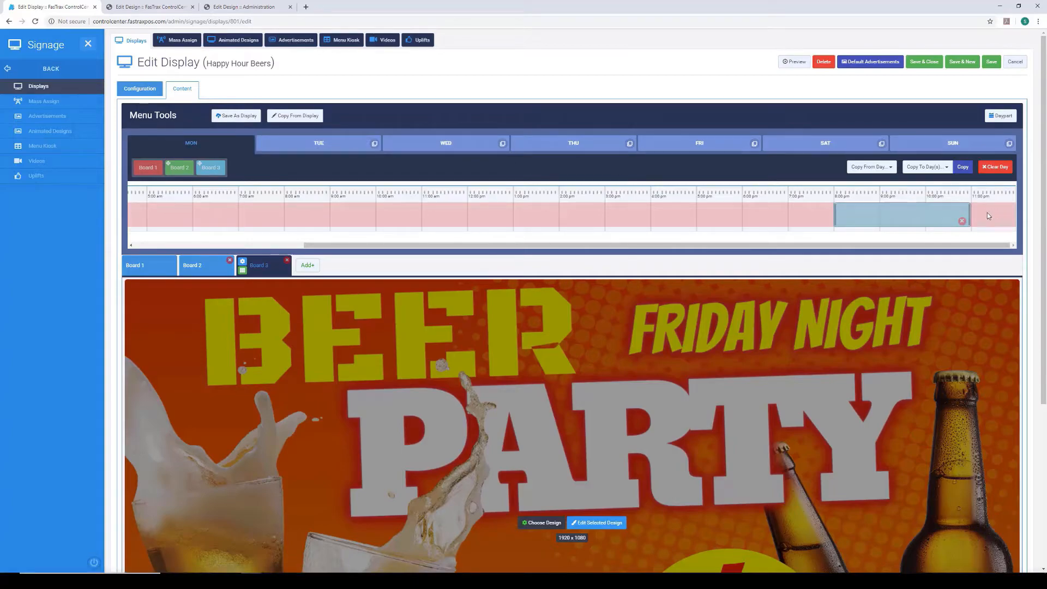
click(962, 222)
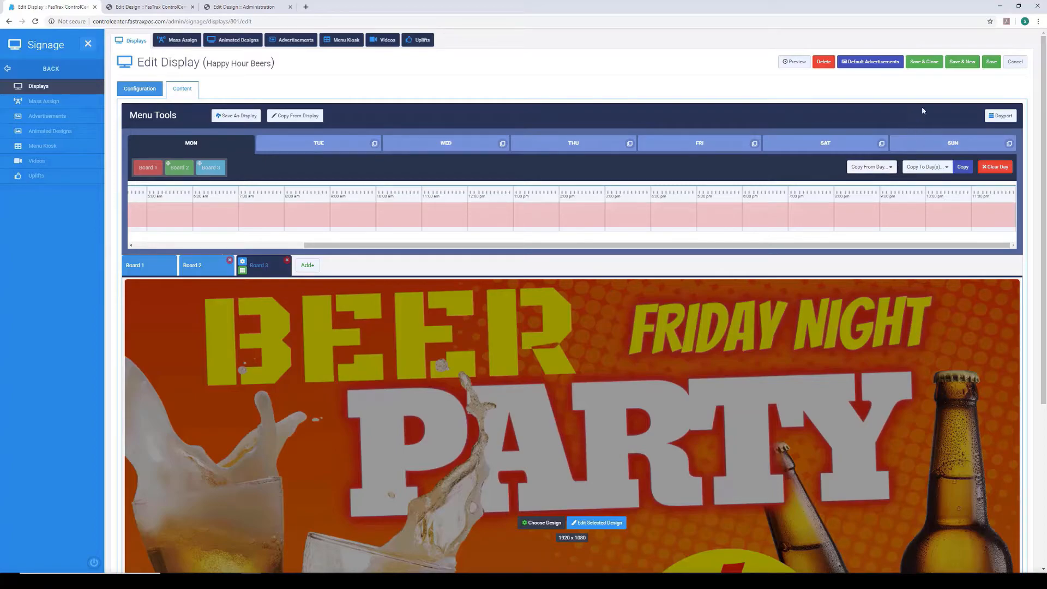
click(991, 62)
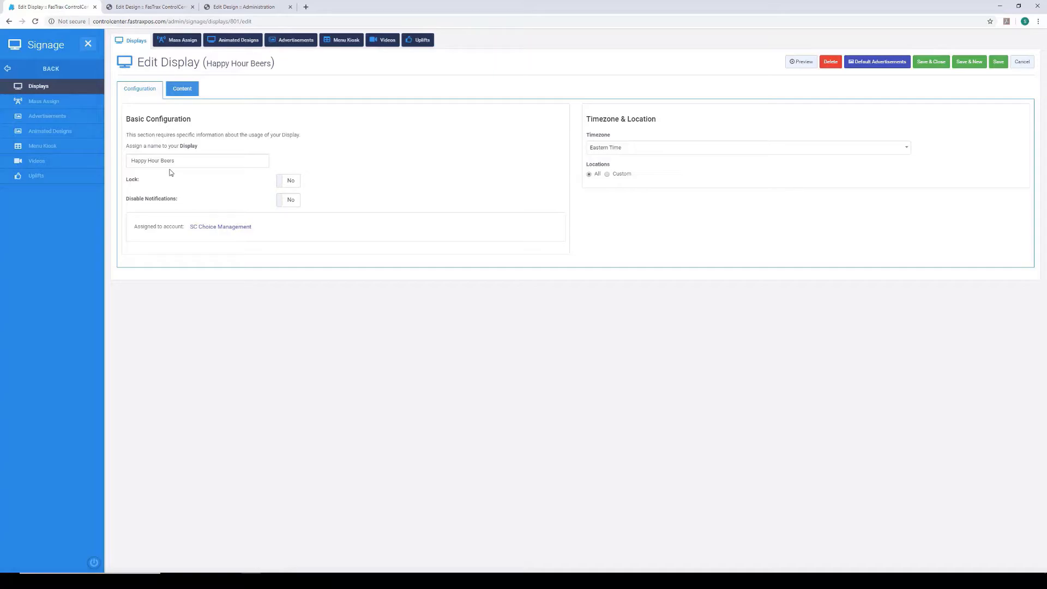
- Reopen the display's content and review the designs assigned to Board 1, Board 2 and Board 3
click(187, 96)
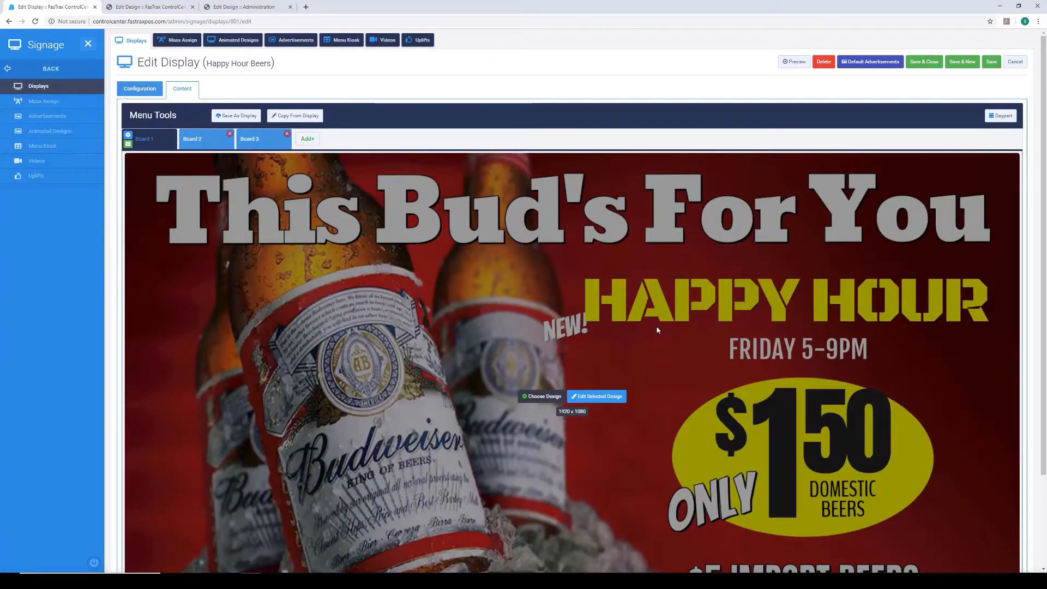
scroll(657, 330, down, 2)
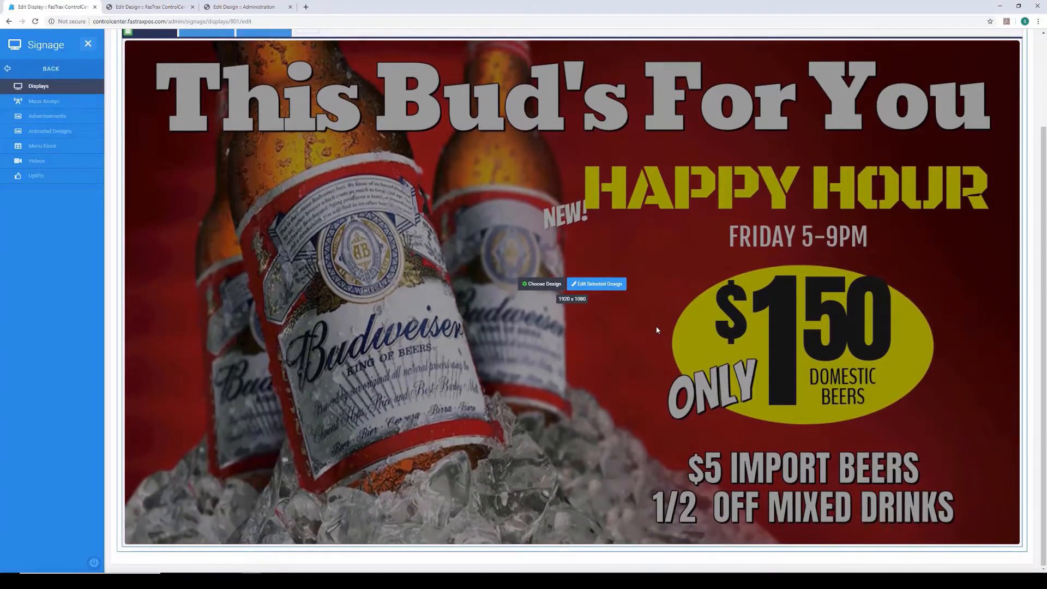
scroll(656, 330, up, 2)
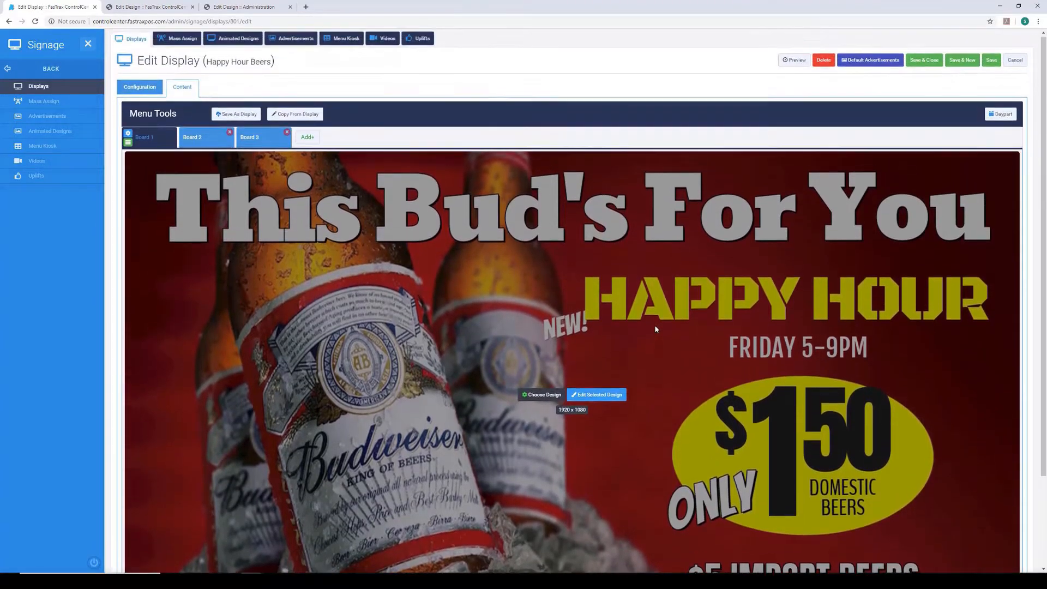
scroll(656, 329, down, 1)
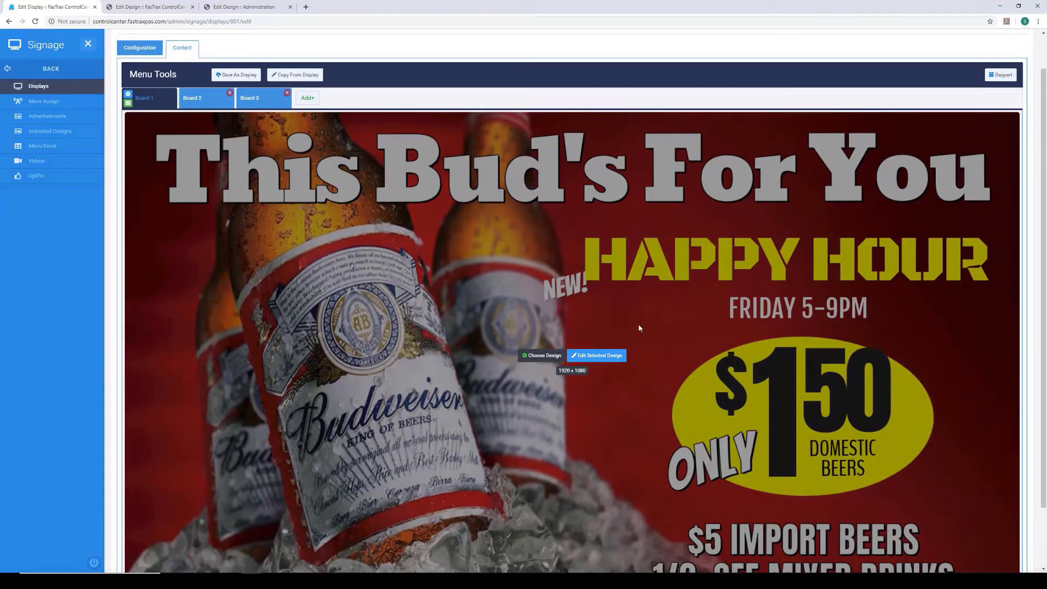
click(203, 101)
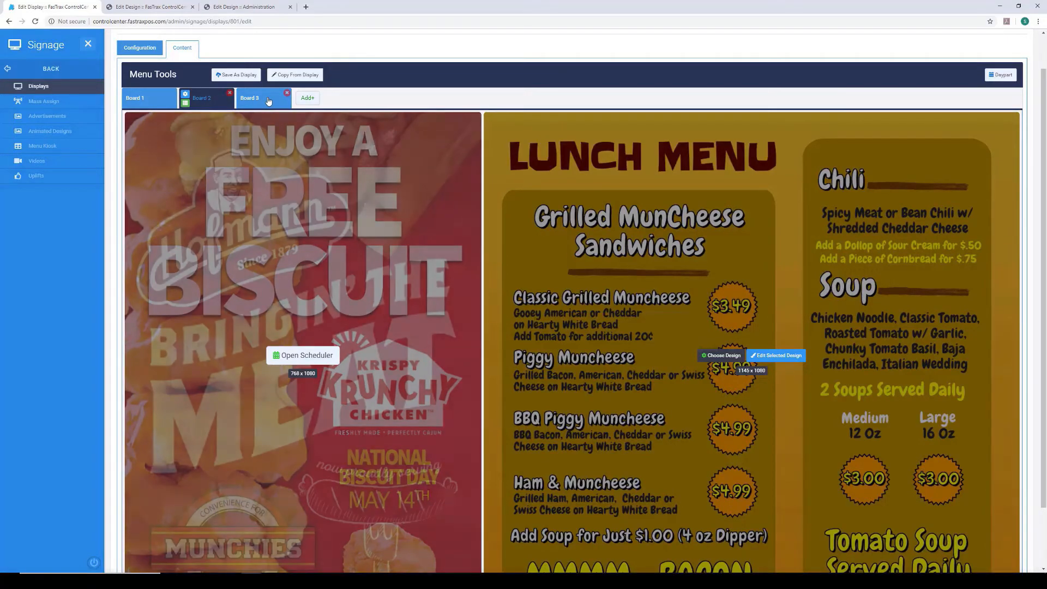
click(269, 101)
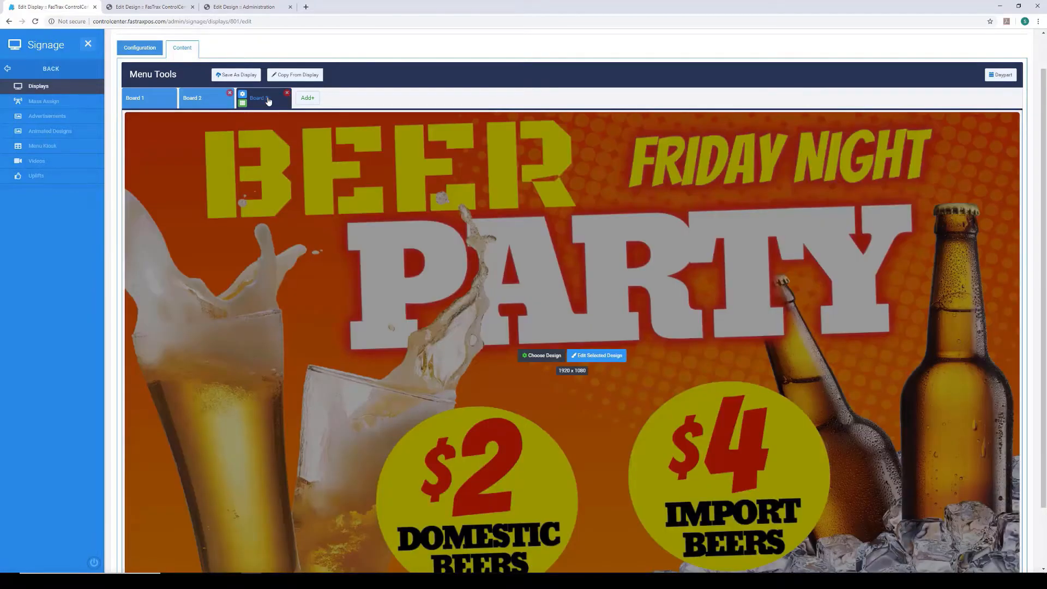
scroll(674, 355, down, 2)
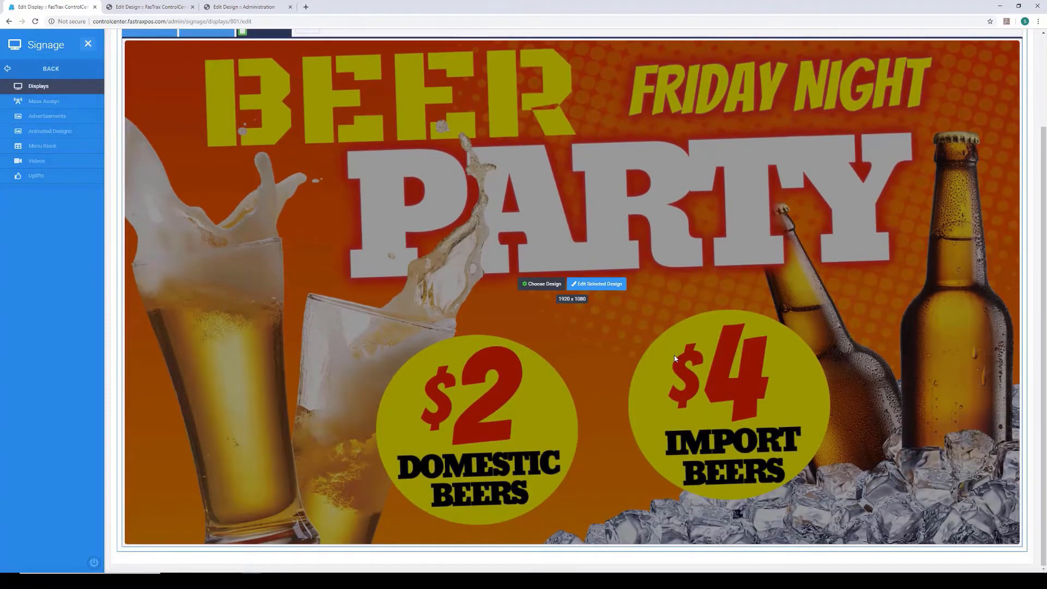
scroll(674, 358, up, 2)
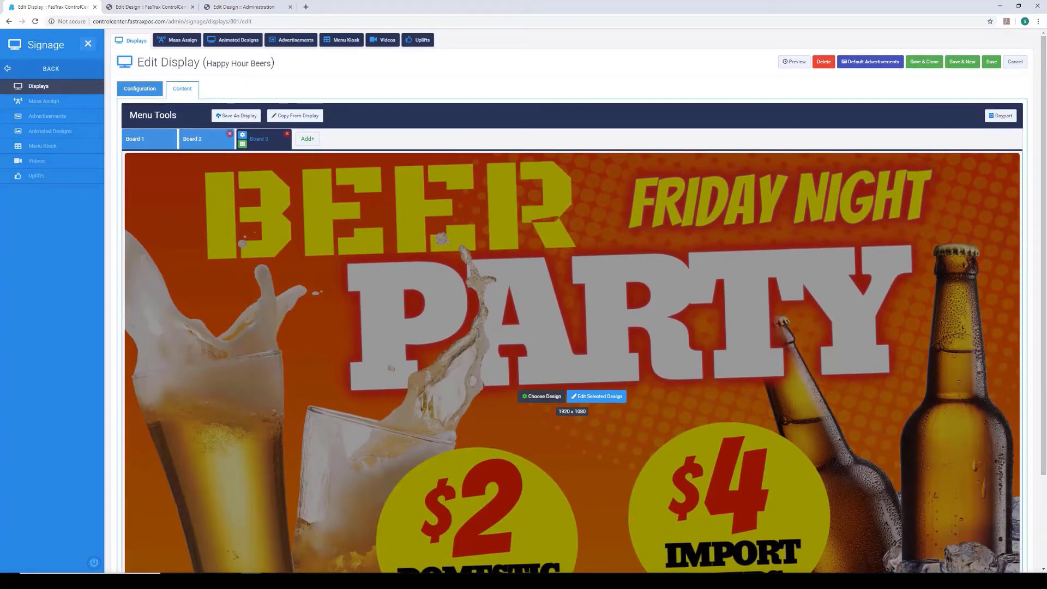
- Save the Happy Hour Beers display and open the list of media players under Devices
click(991, 70)
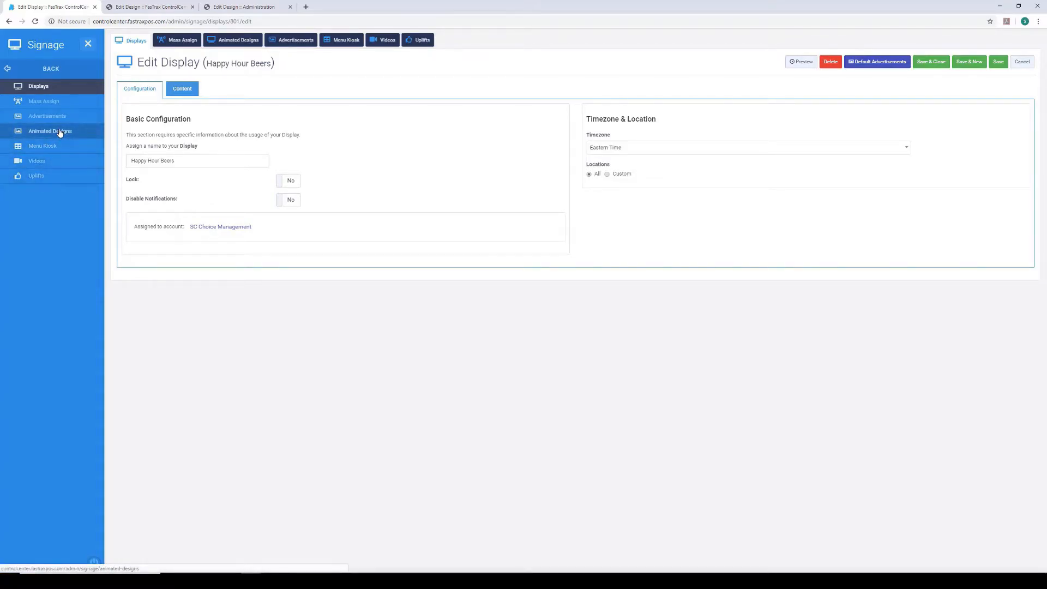
click(9, 70)
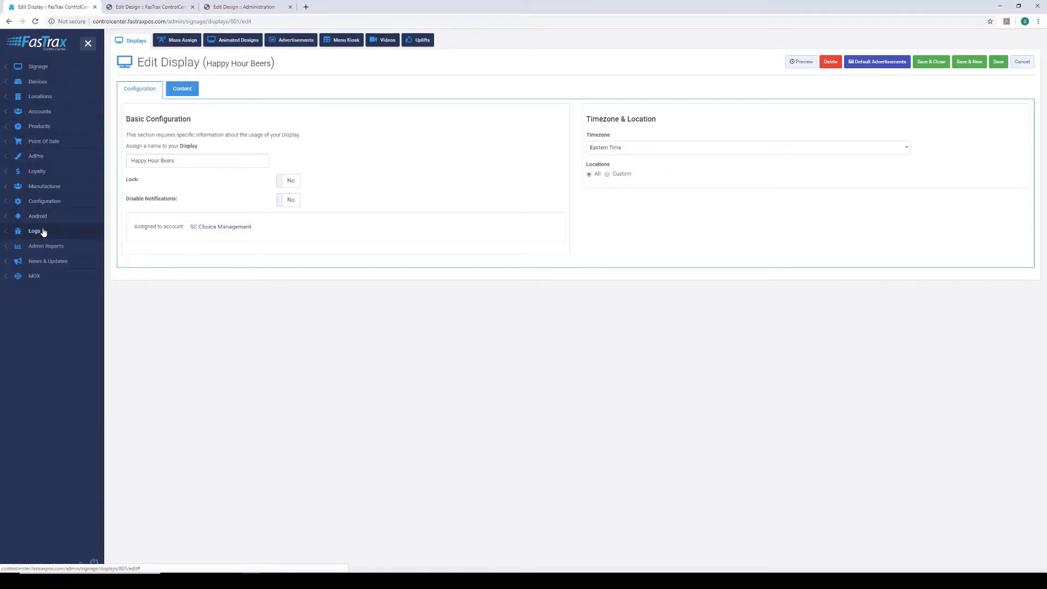
click(47, 86)
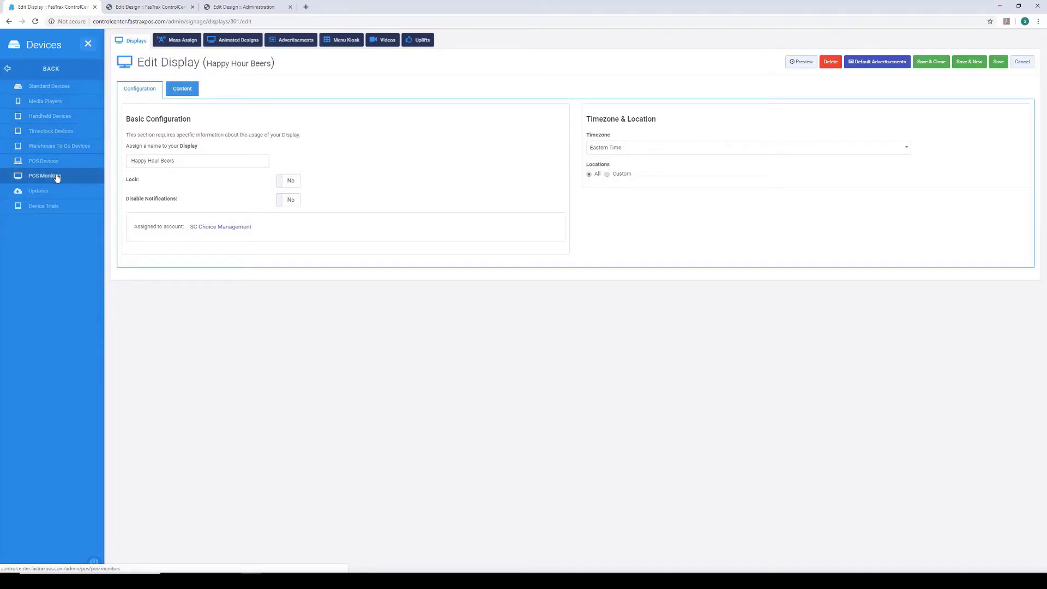
click(45, 101)
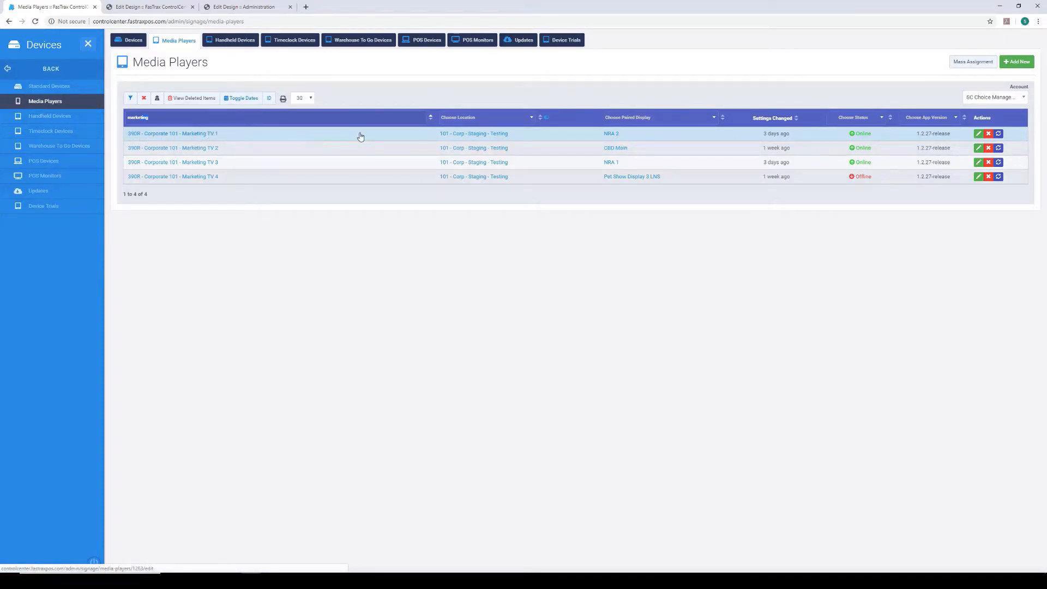
- Open the "390R - Corporate 101 - Marketing TV 1" media player and pair it with the Happy Hour Beers display
click(190, 136)
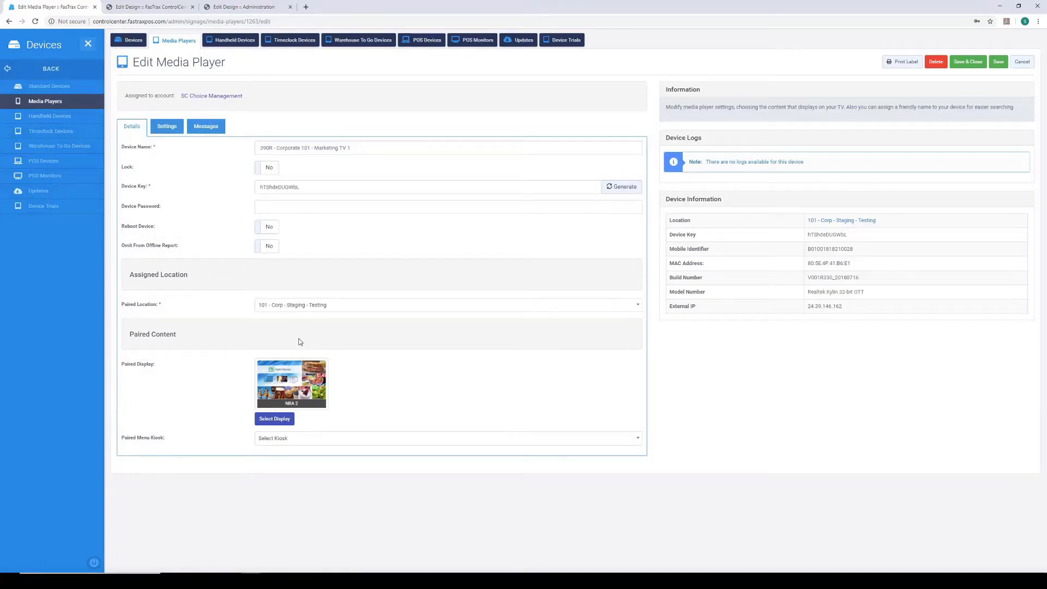
click(276, 419)
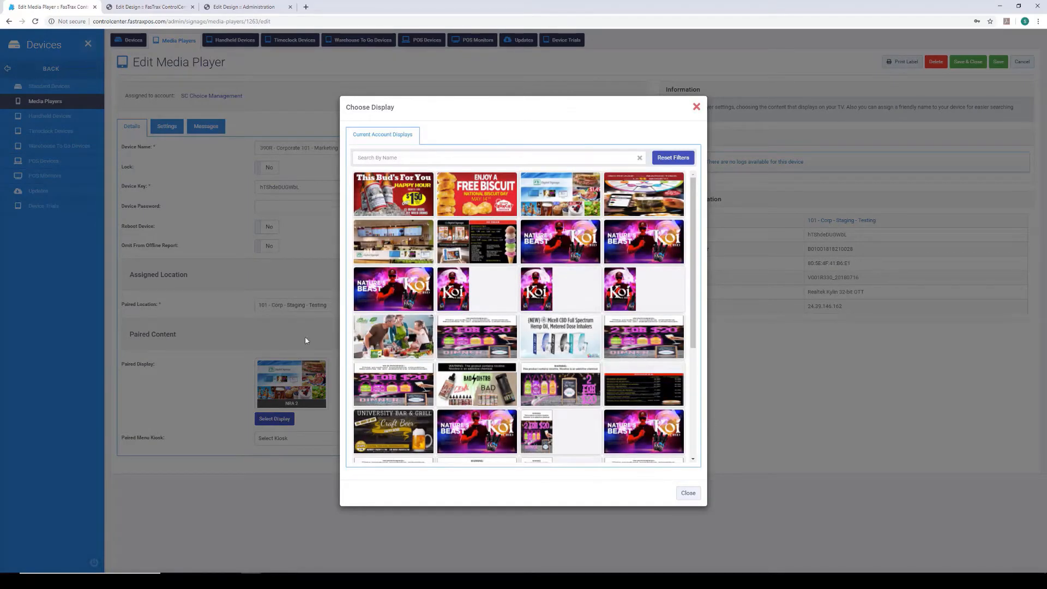
click(411, 189)
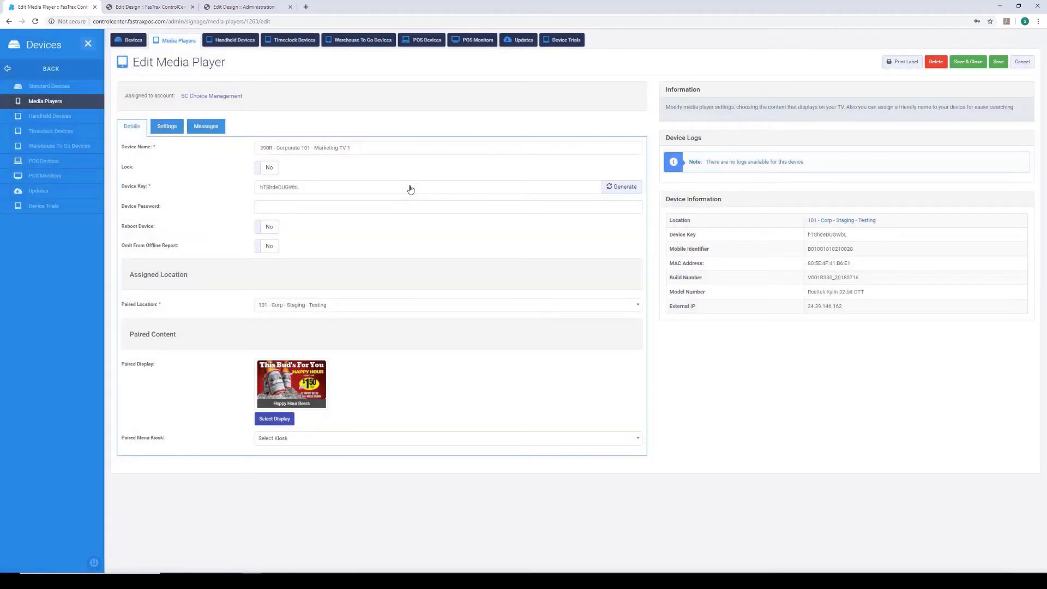
- Look through the paired locations available for the Marketing TV 1 media player, keeping the current selection
click(634, 308)
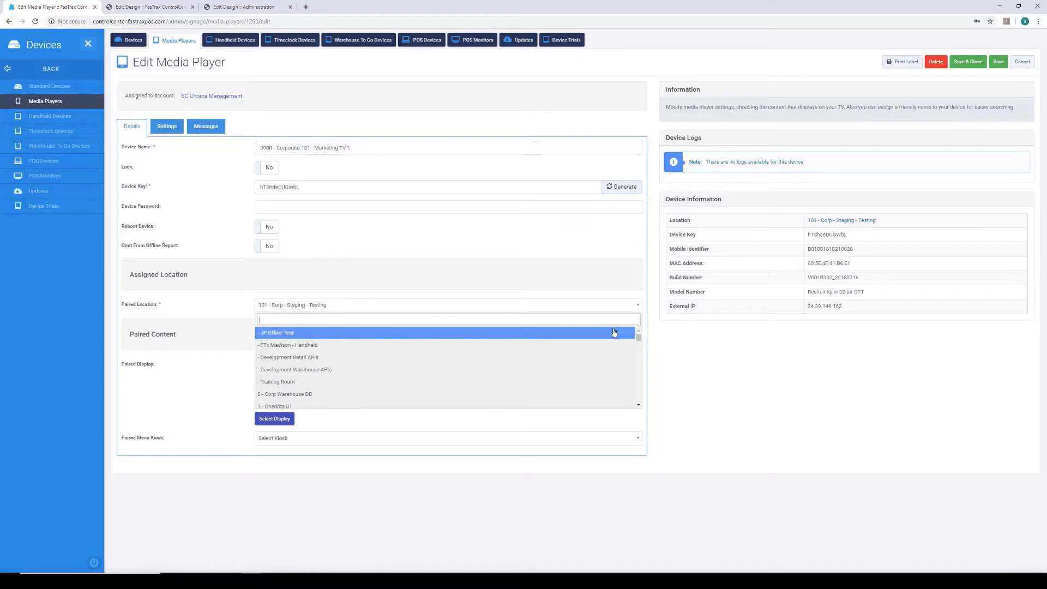
scroll(612, 332, down, 3)
scroll(612, 332, down, 5)
scroll(612, 332, down, 3)
scroll(613, 332, down, 1)
scroll(612, 333, down, 3)
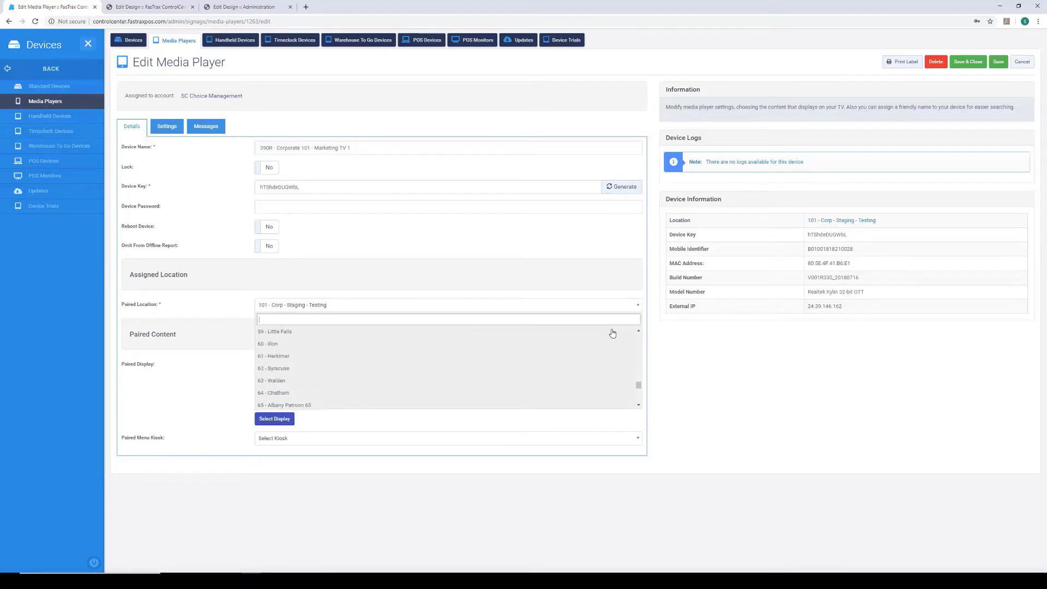
scroll(612, 333, down, 3)
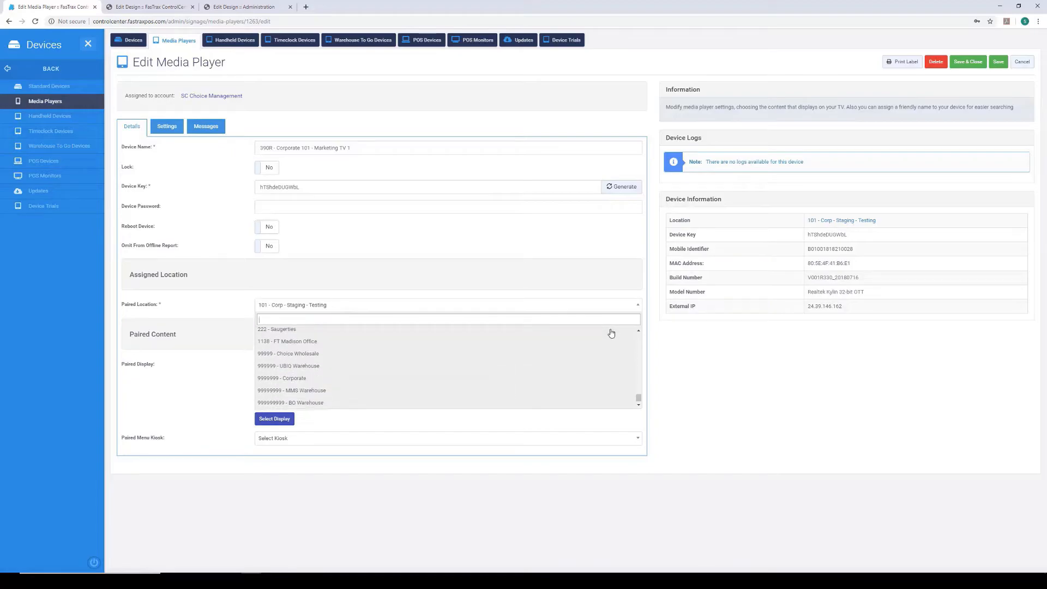
scroll(611, 334, up, 2)
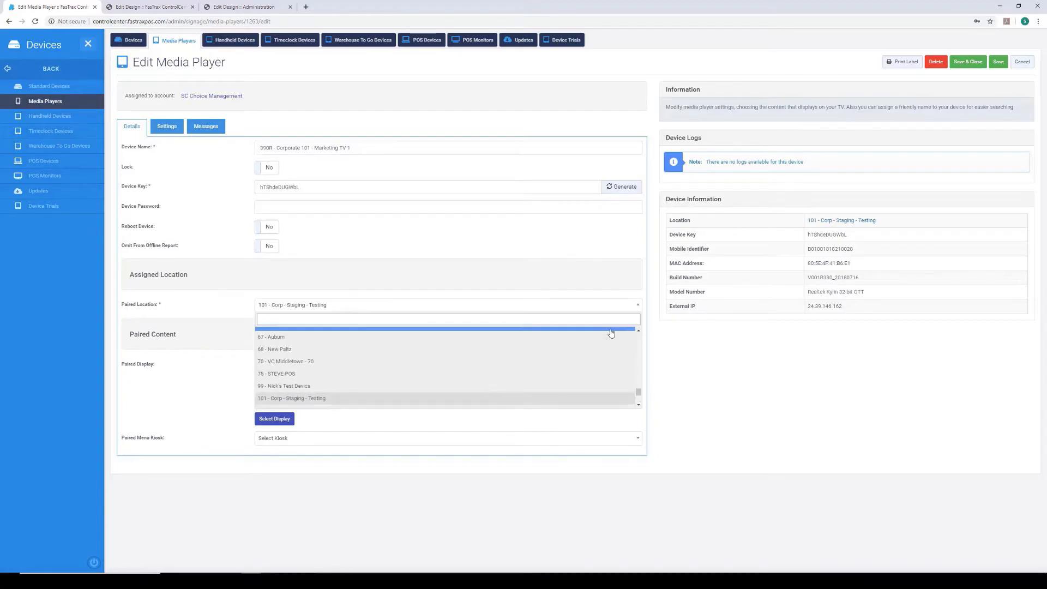
scroll(611, 333, up, 2)
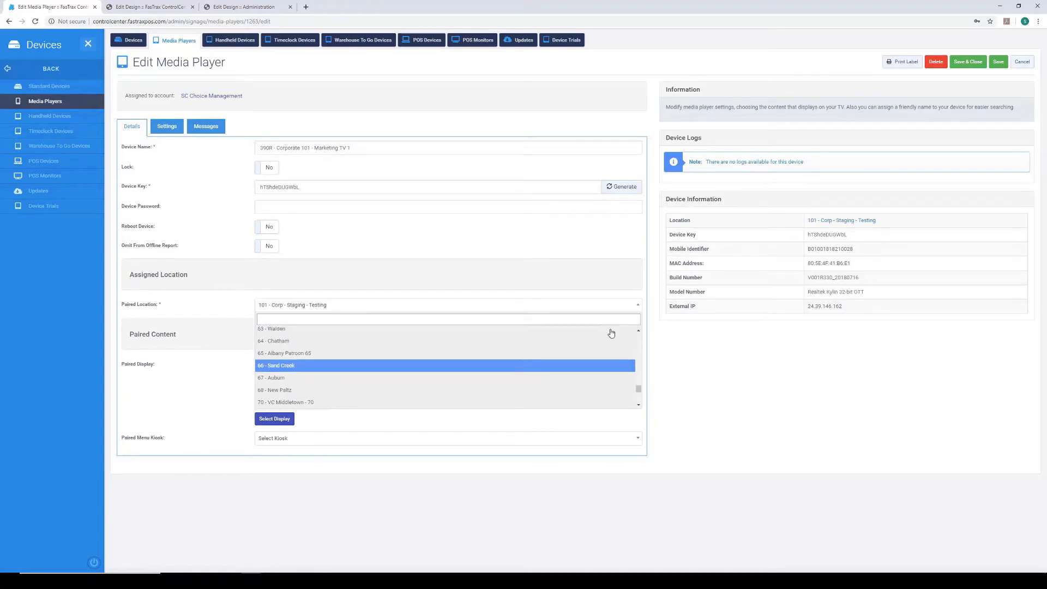
scroll(611, 333, down, 5)
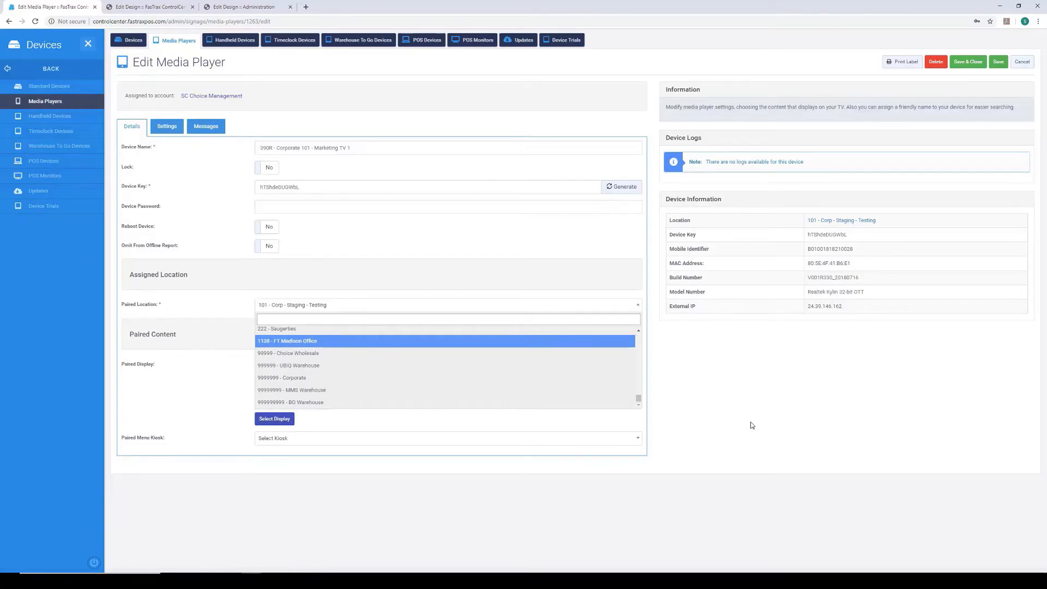
click(676, 347)
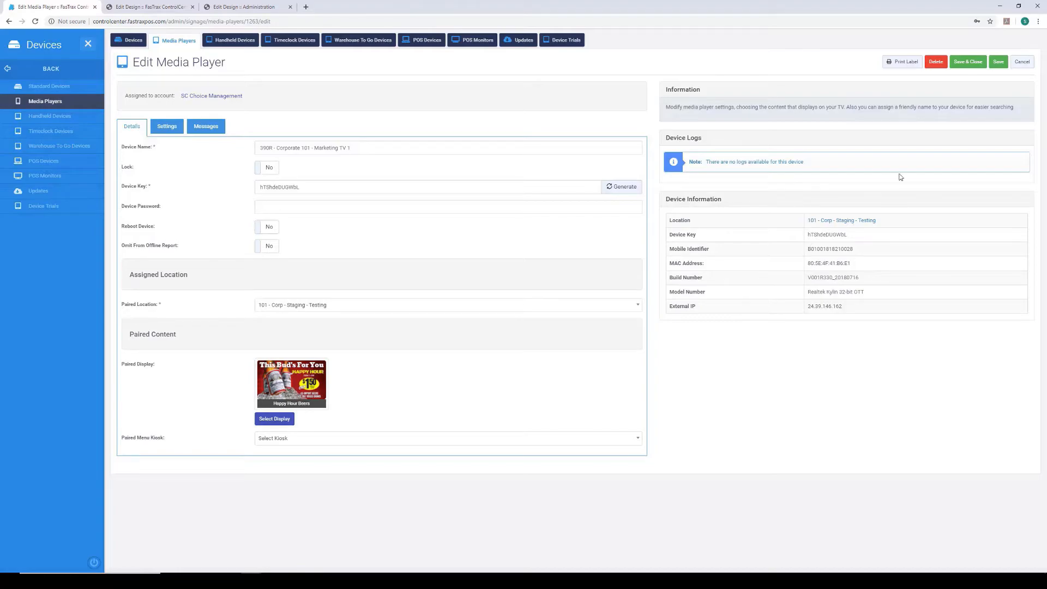
- Save the Marketing TV 1 media player and open Mass Assign in the Signage section
click(999, 67)
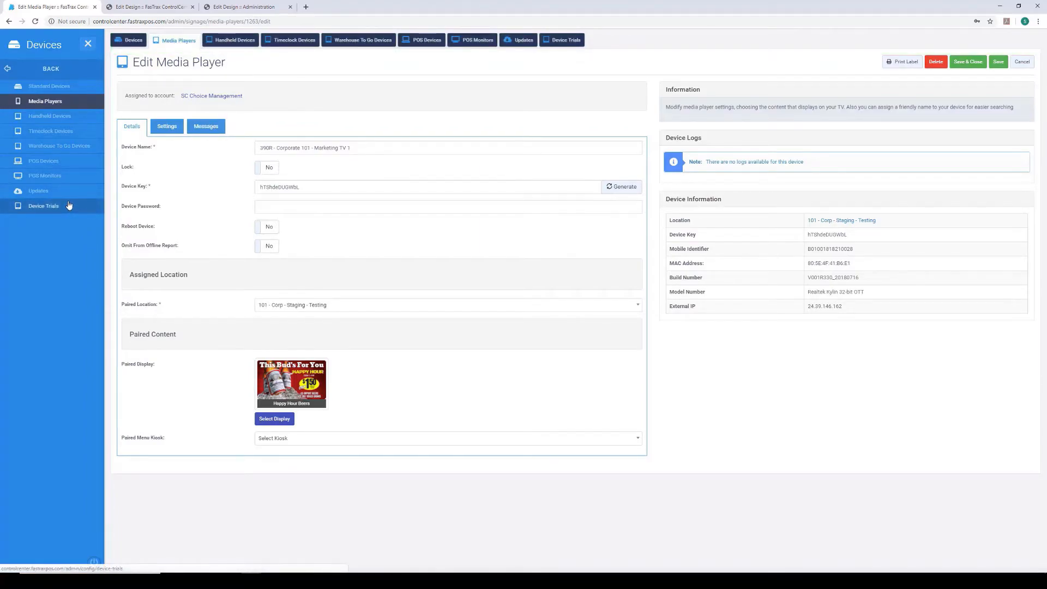
click(9, 70)
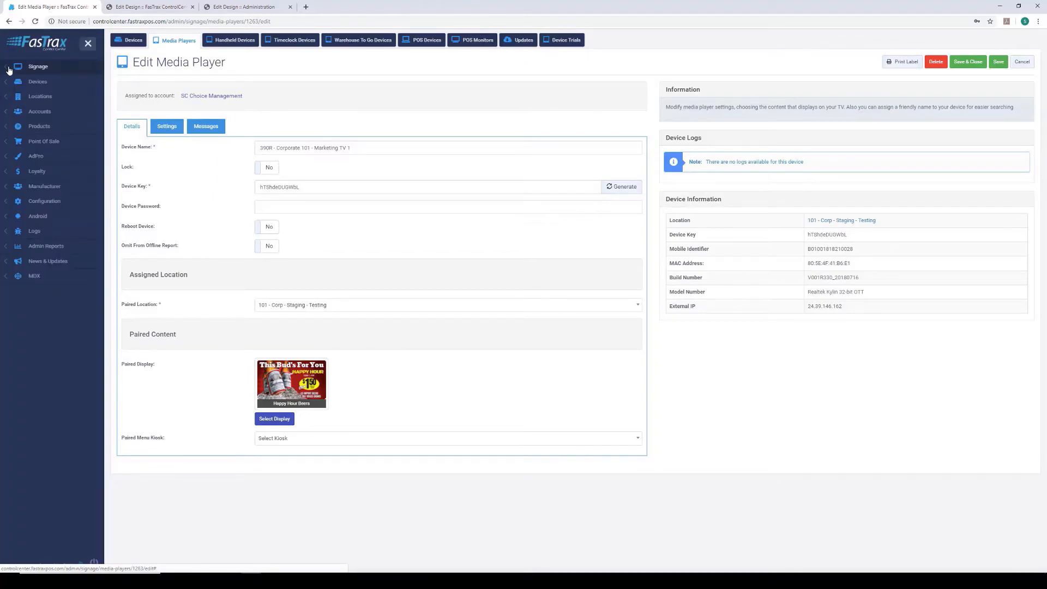
click(44, 70)
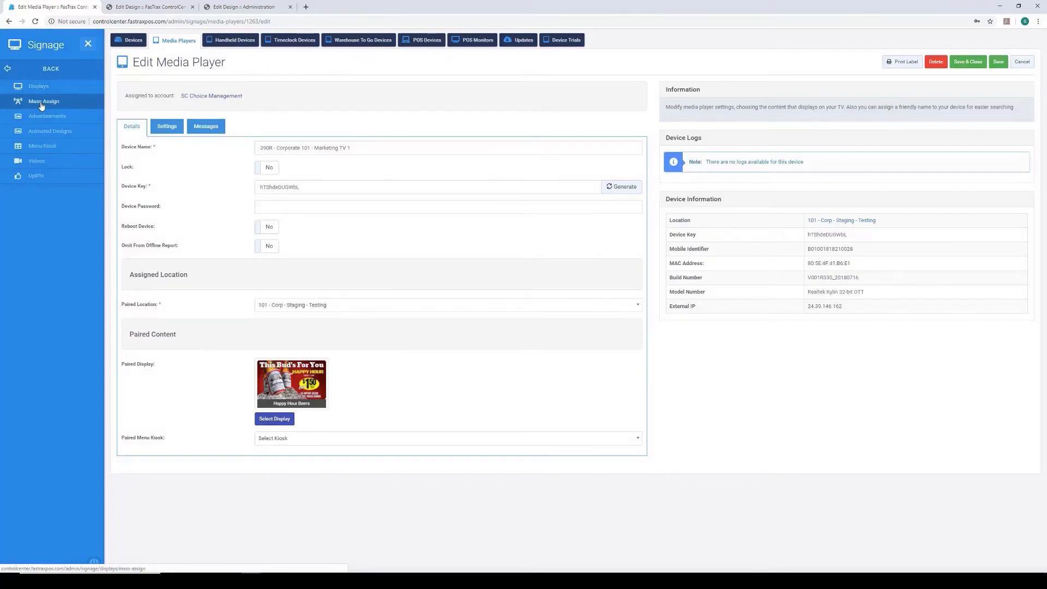
click(42, 102)
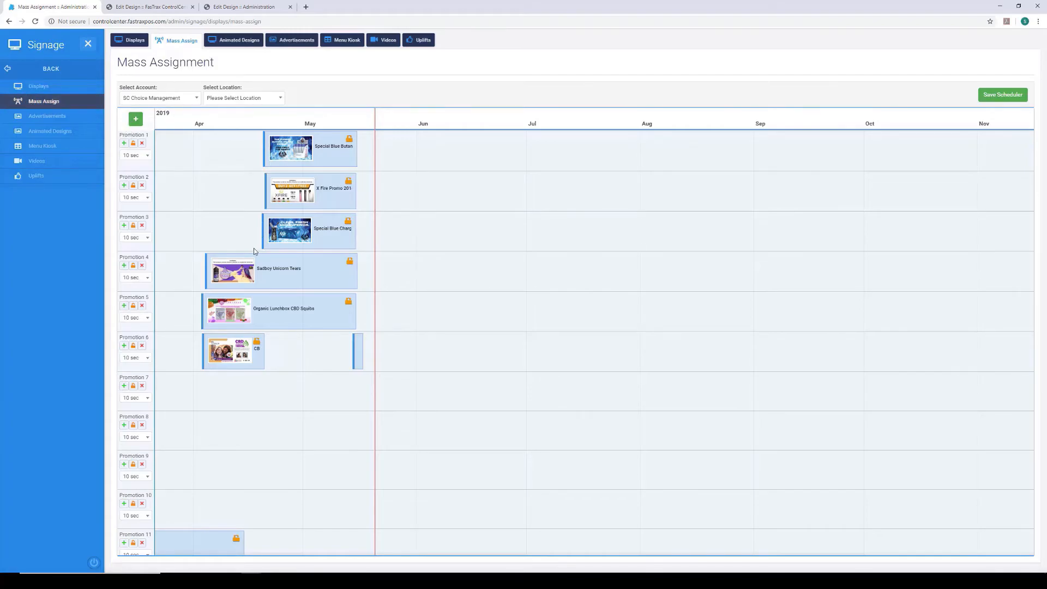
- Filter the mass assignment schedule to the location "101 - Corp - Staging - Testing"
scroll(254, 251, down, 5)
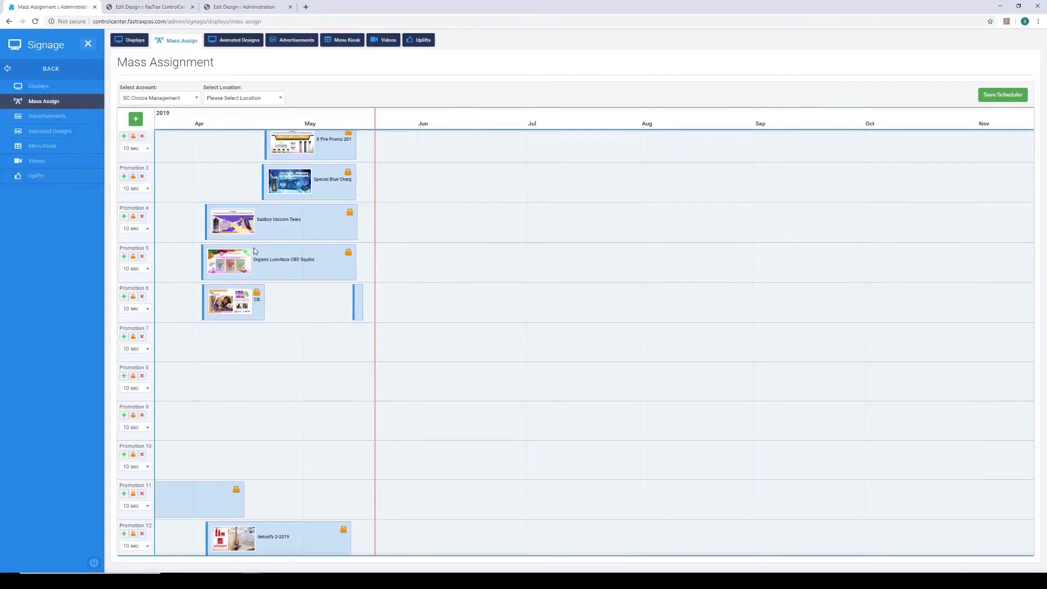
scroll(249, 250, down, 3)
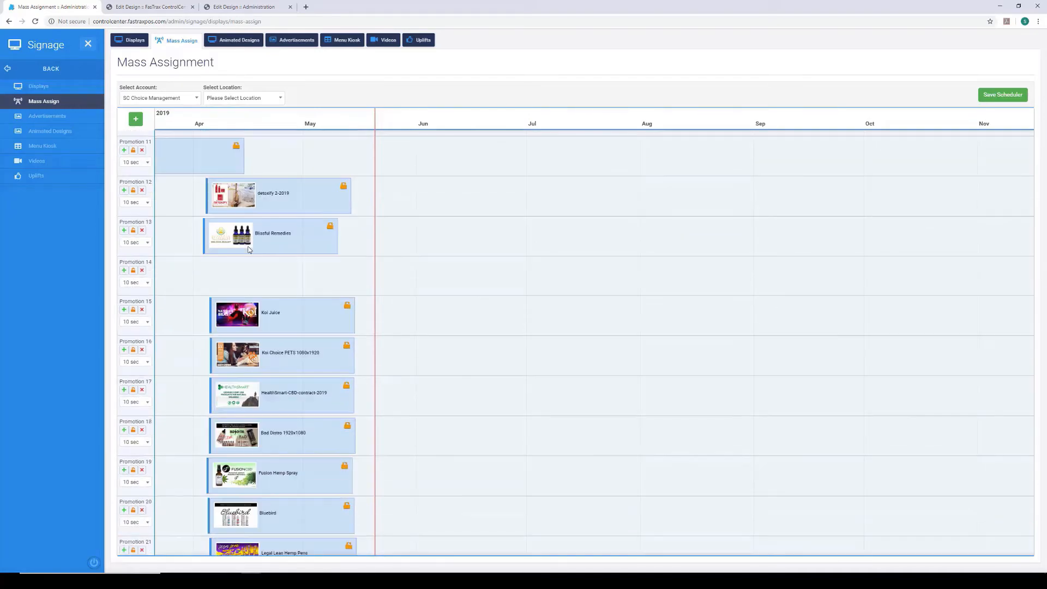
scroll(248, 250, up, 5)
scroll(247, 249, up, 2)
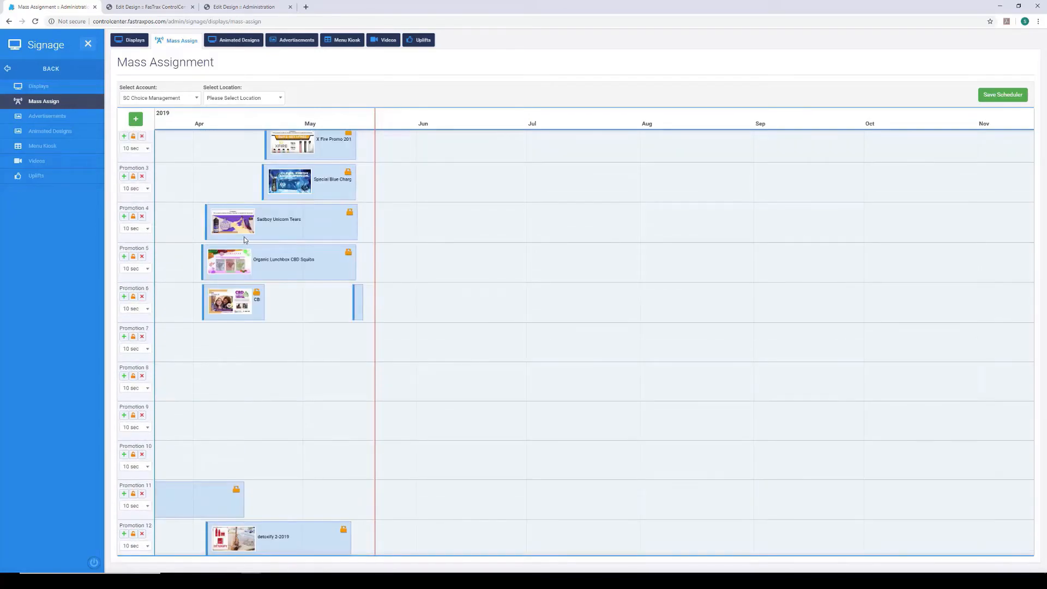
click(250, 99)
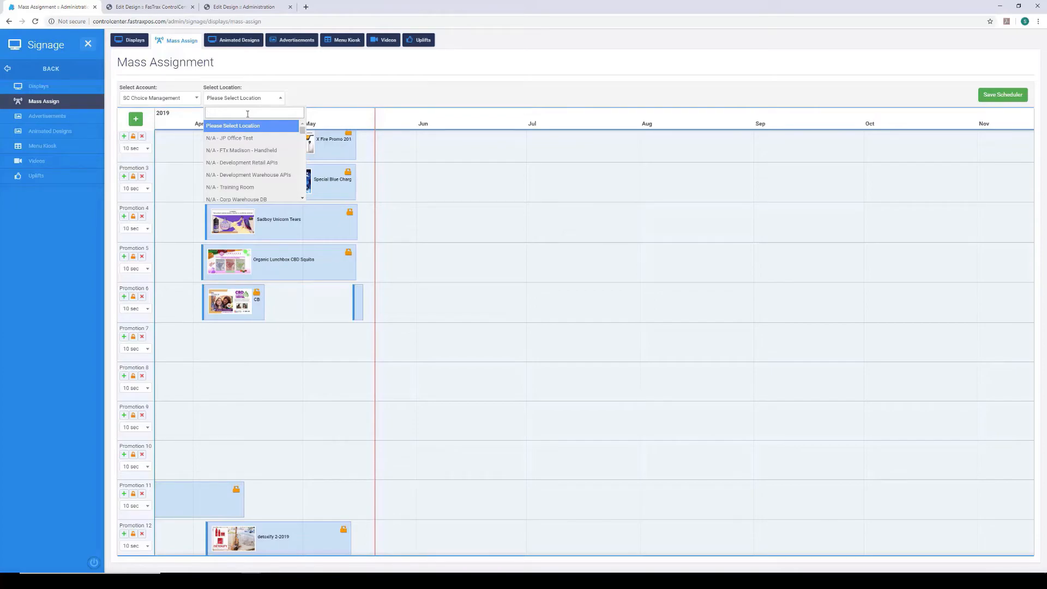
text(corp)
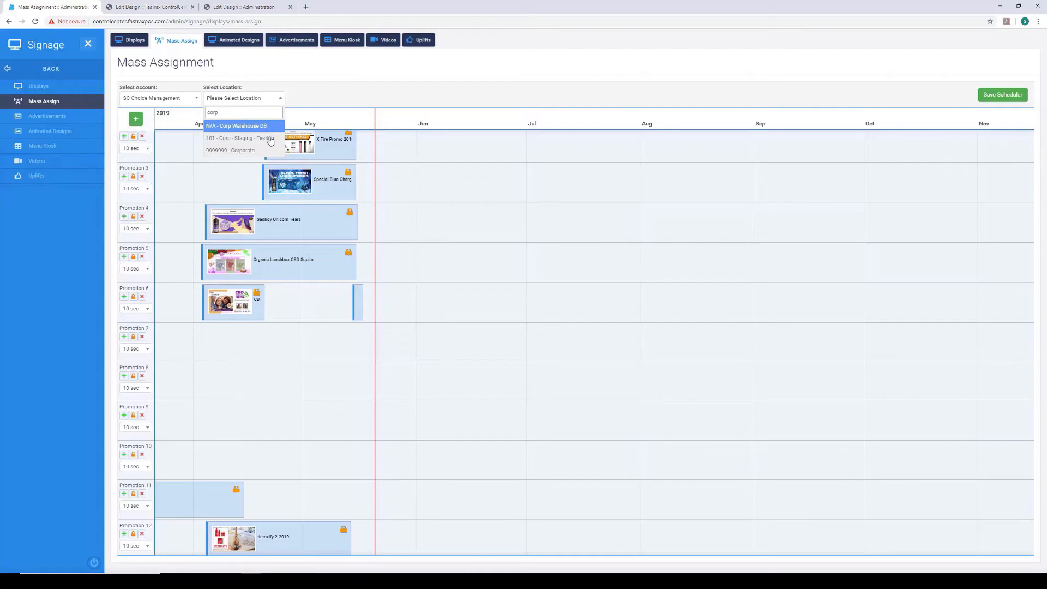
click(254, 143)
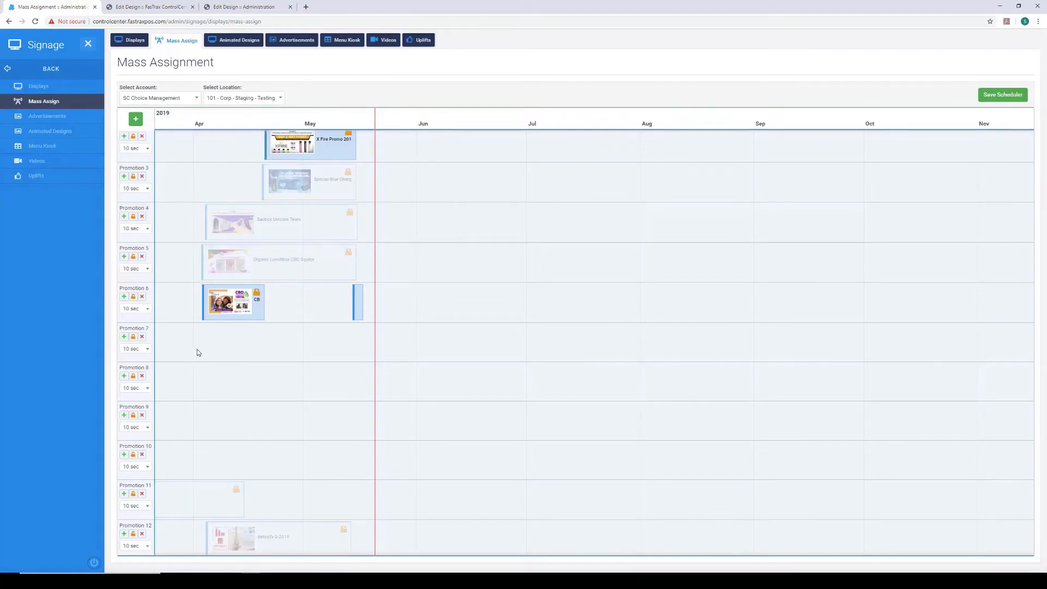
- Start a new Promotion 7 entry with an end date in September 2019 and proceed to choosing its advertisement
click(123, 337)
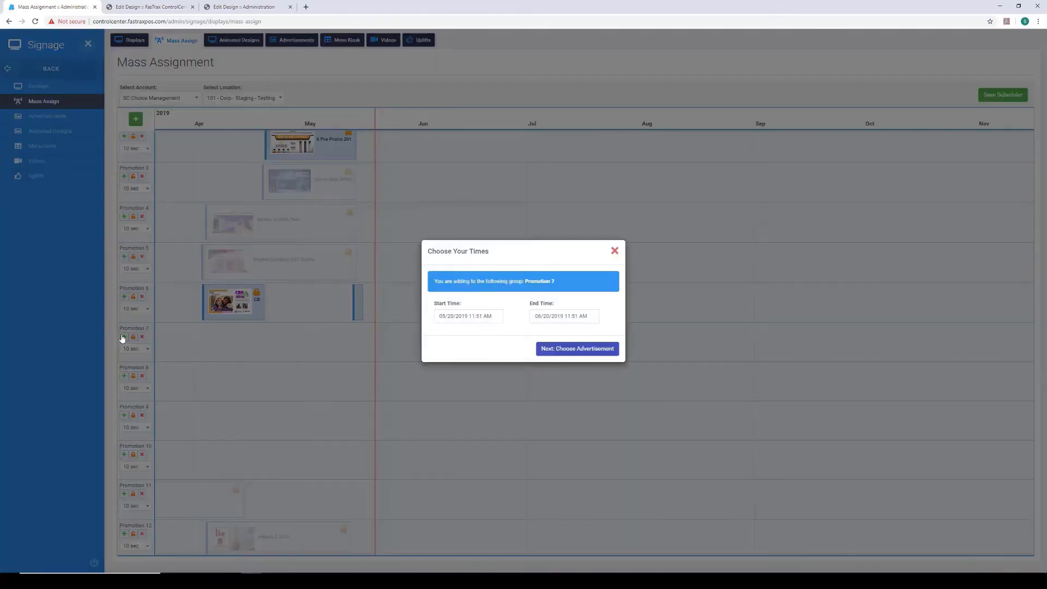
click(540, 316)
click(612, 330)
click(613, 331)
click(612, 331)
click(589, 375)
click(606, 426)
click(579, 350)
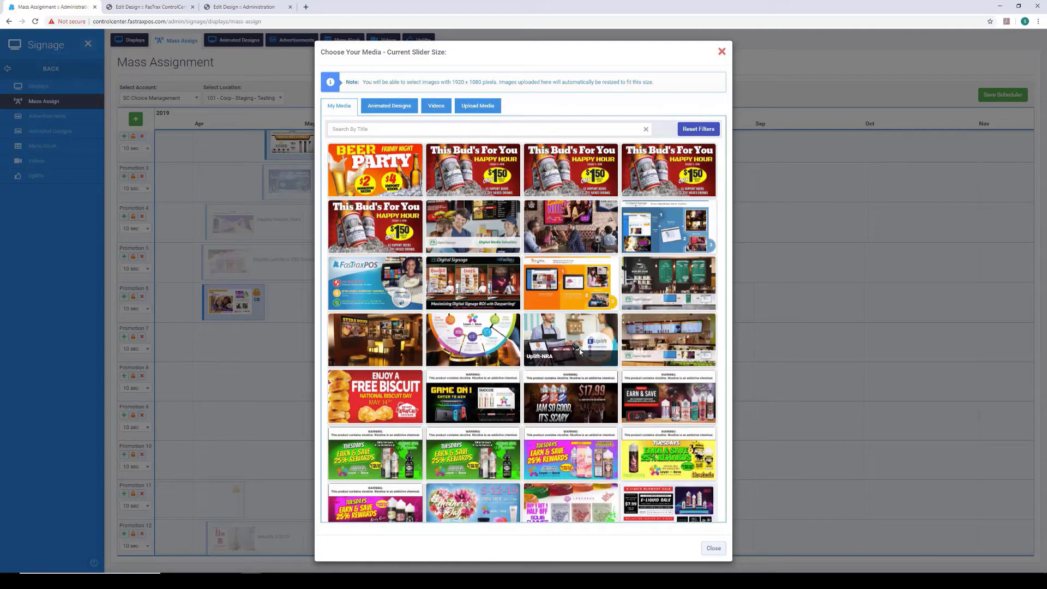
- Choose the Hofmanns Hot Dogs image as the advertisement for Promotion 7
scroll(592, 463, down, 2)
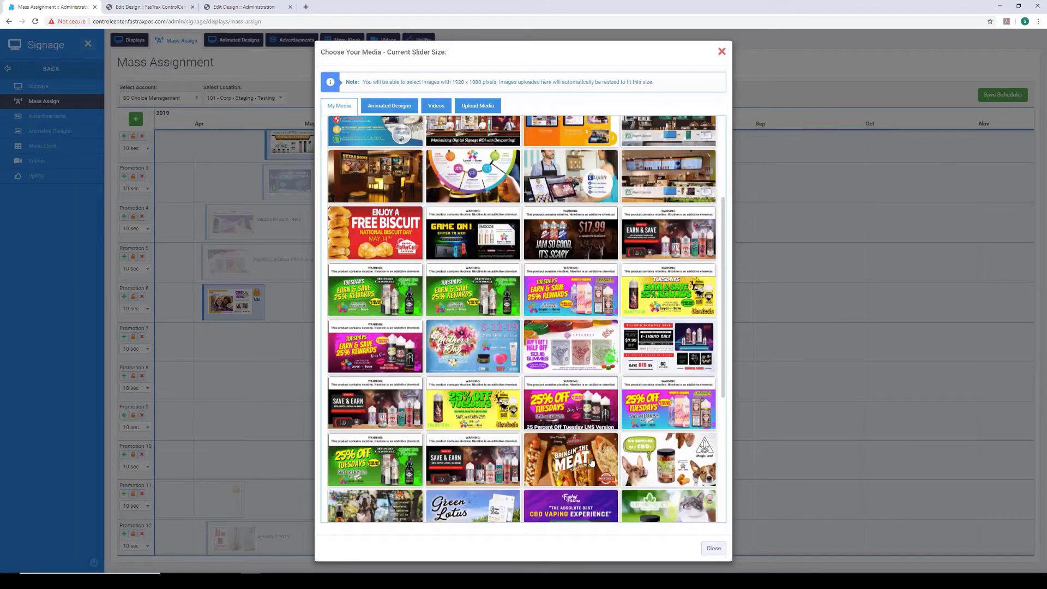
scroll(589, 459, down, 1)
scroll(589, 459, down, 1)
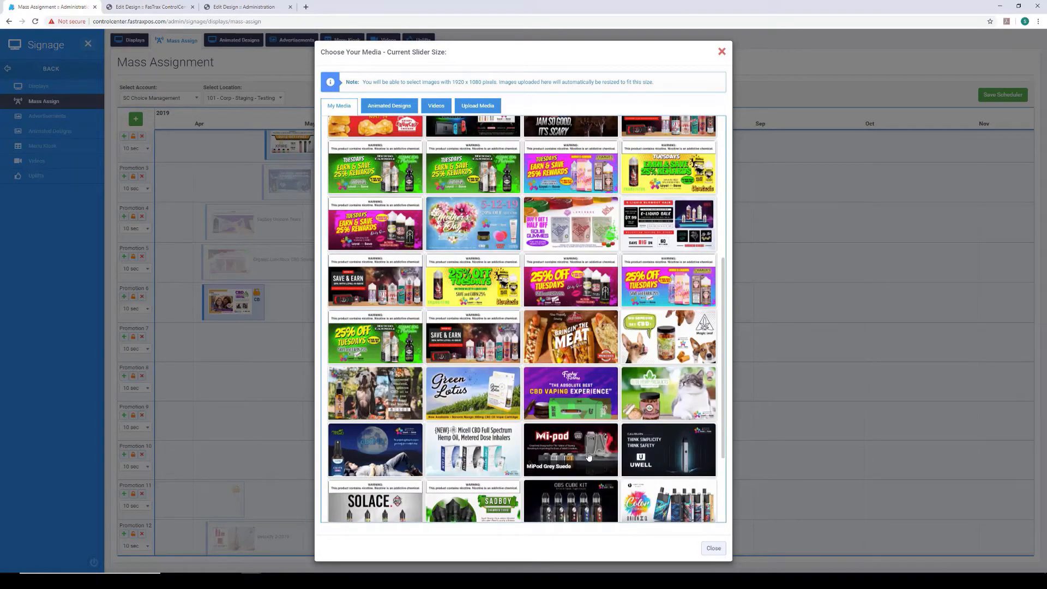
scroll(589, 457, down, 2)
scroll(588, 453, down, 1)
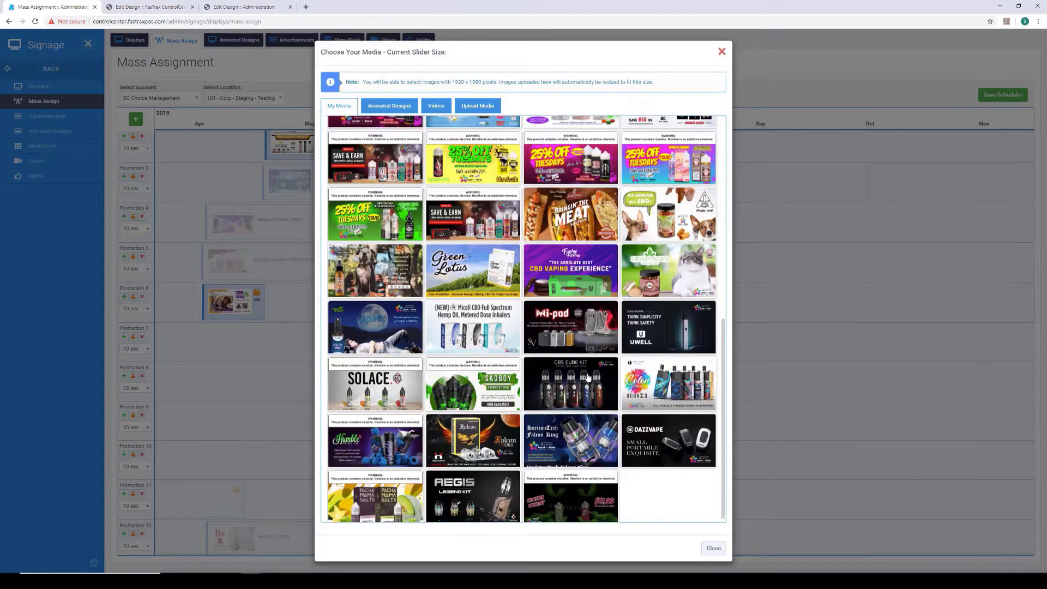
click(586, 214)
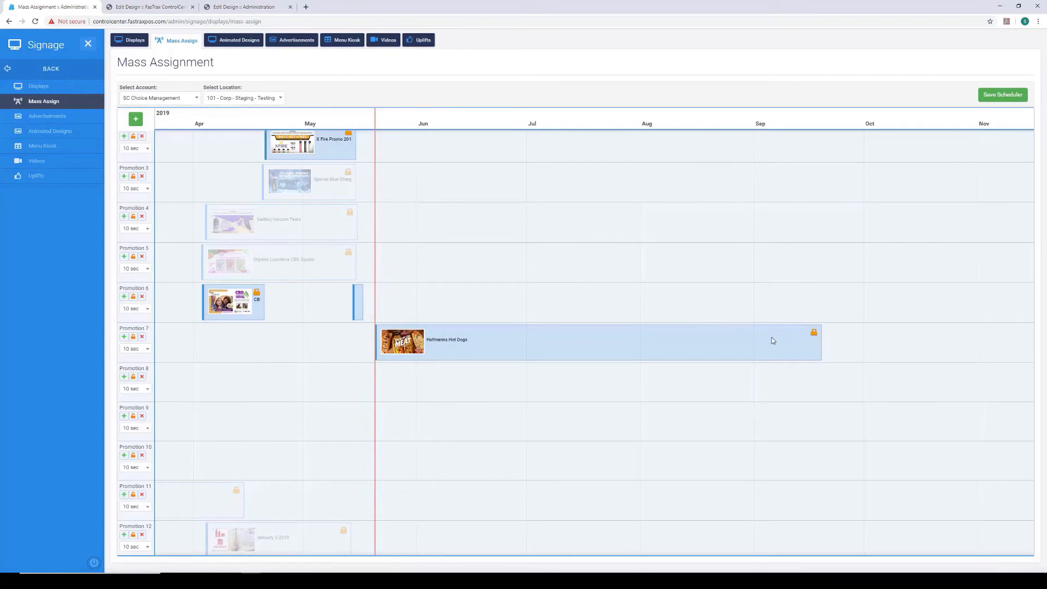
- Start a new Promotion 8 entry ending 08/23/2019 11:51 AM and proceed to choosing its advertisement
click(124, 377)
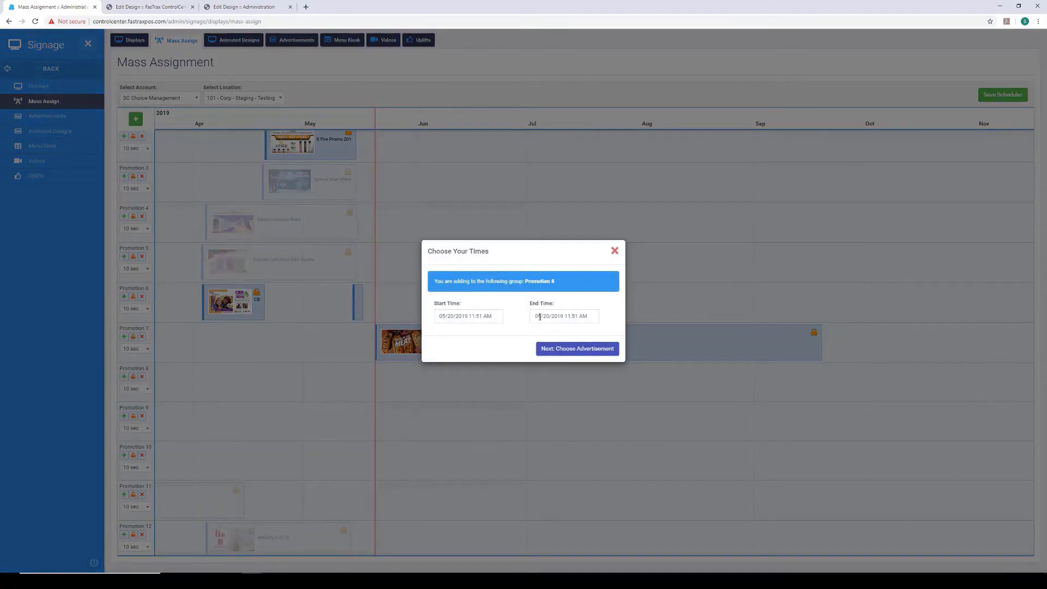
click(540, 317)
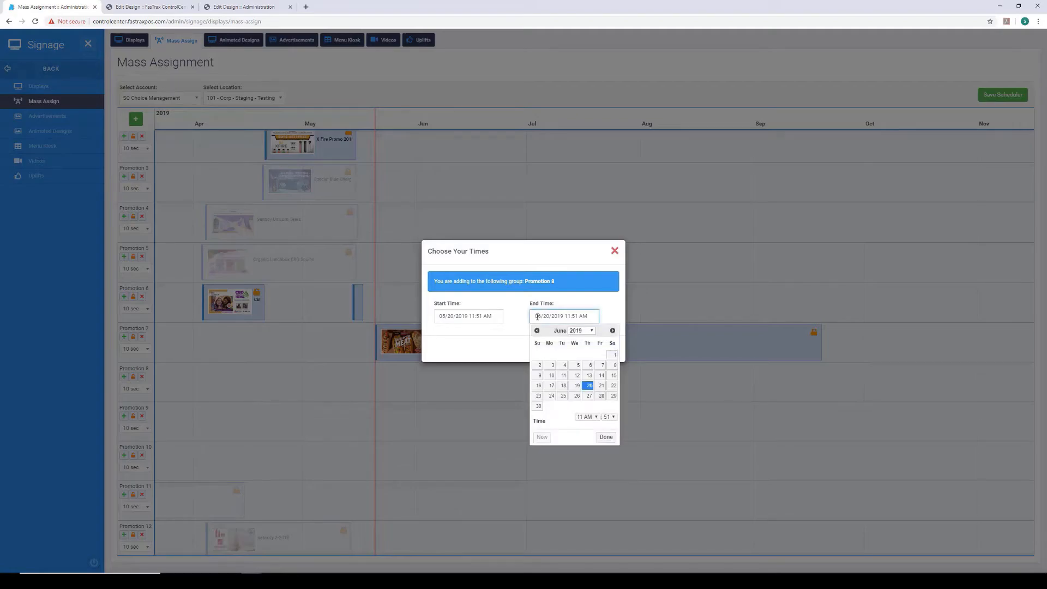
drag(537, 317, 541, 317)
click(612, 330)
click(612, 330)
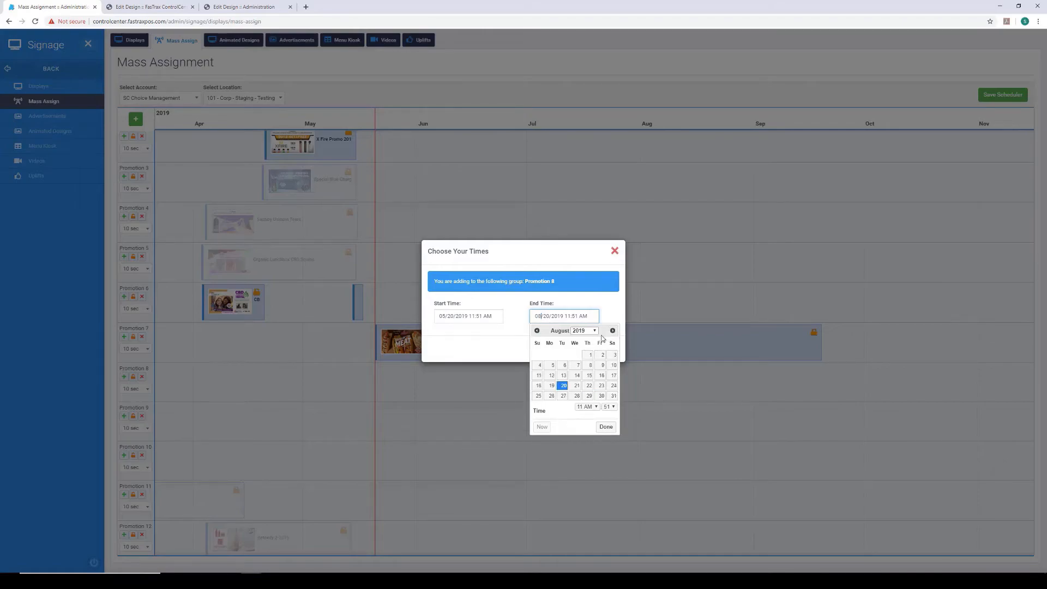
click(599, 386)
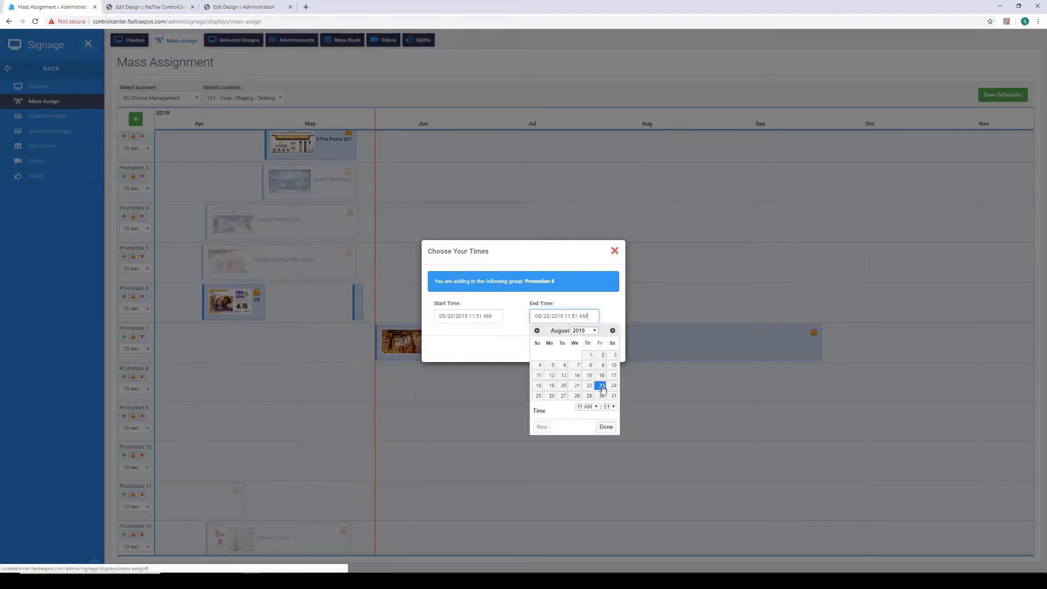
click(606, 426)
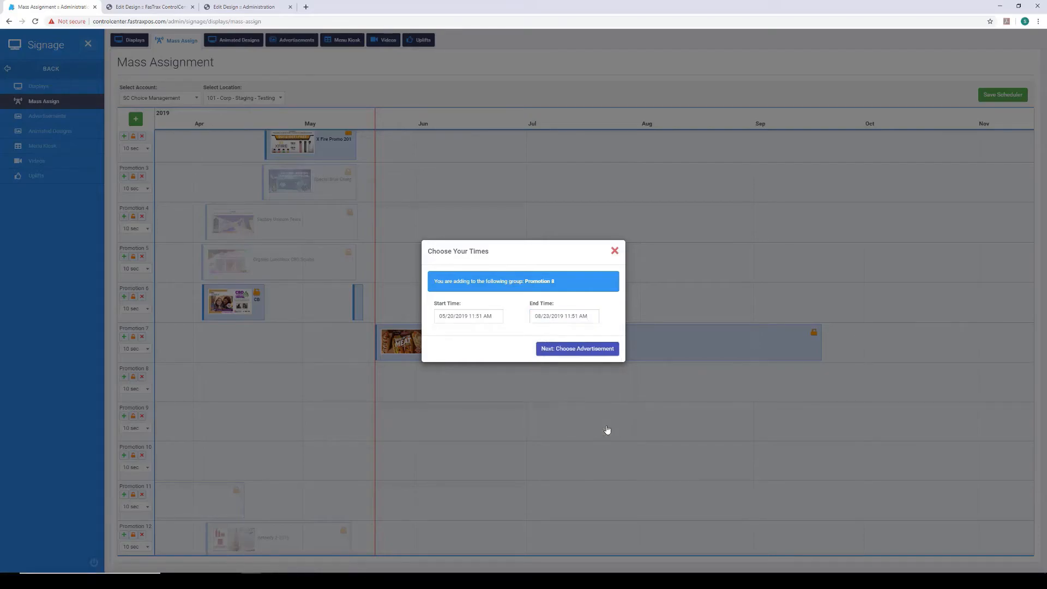
click(581, 351)
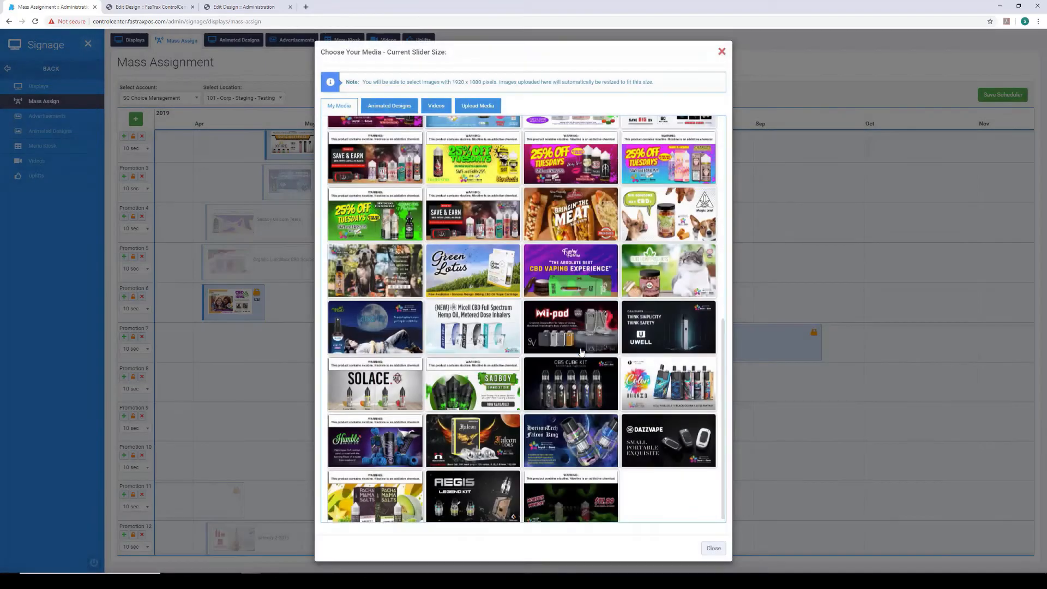
- Browse the videos, images and animated designs, and choose the Gourmet Burger video as the advertisement for Promotion 8
click(430, 107)
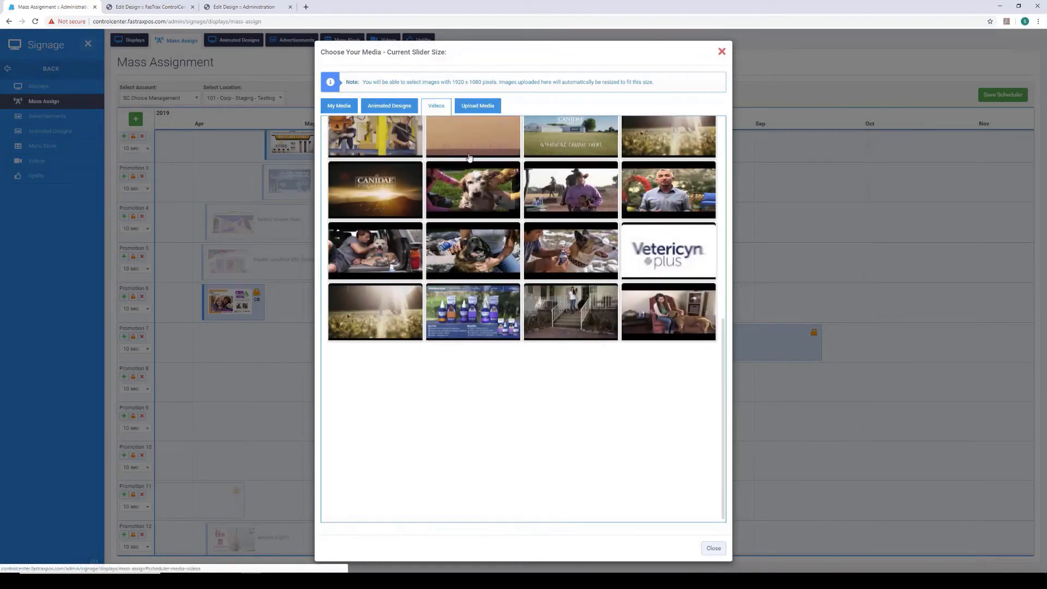
drag(720, 385, 688, 164)
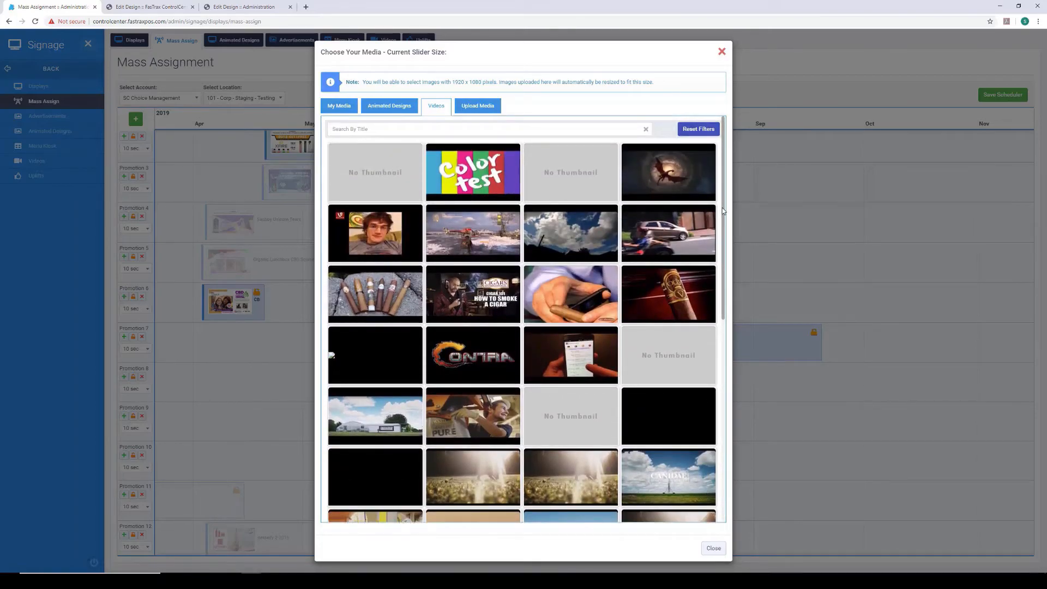
scroll(722, 211, down, 7)
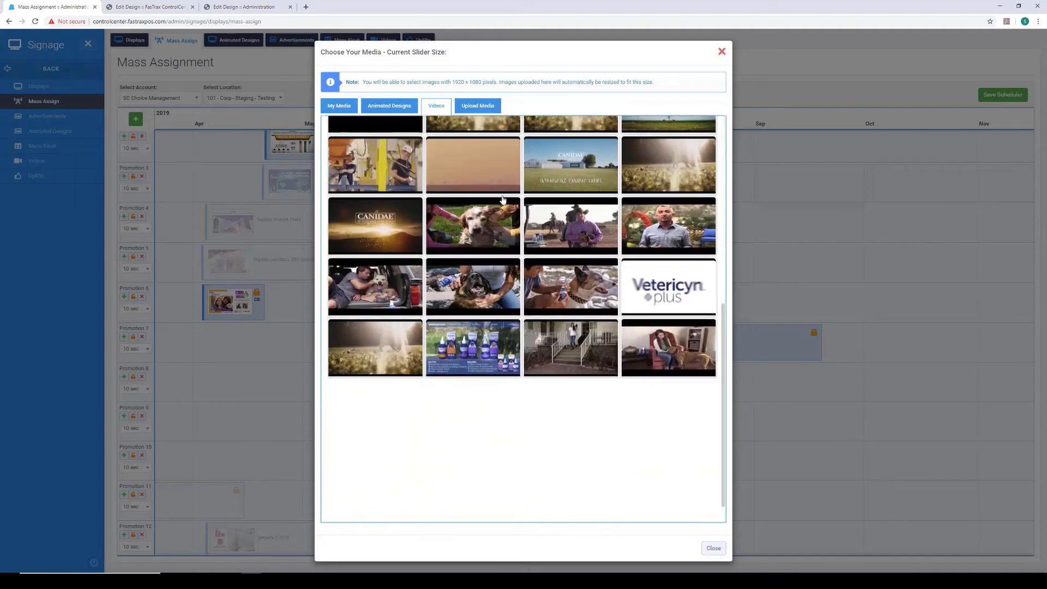
click(352, 109)
scroll(489, 205, down, 5)
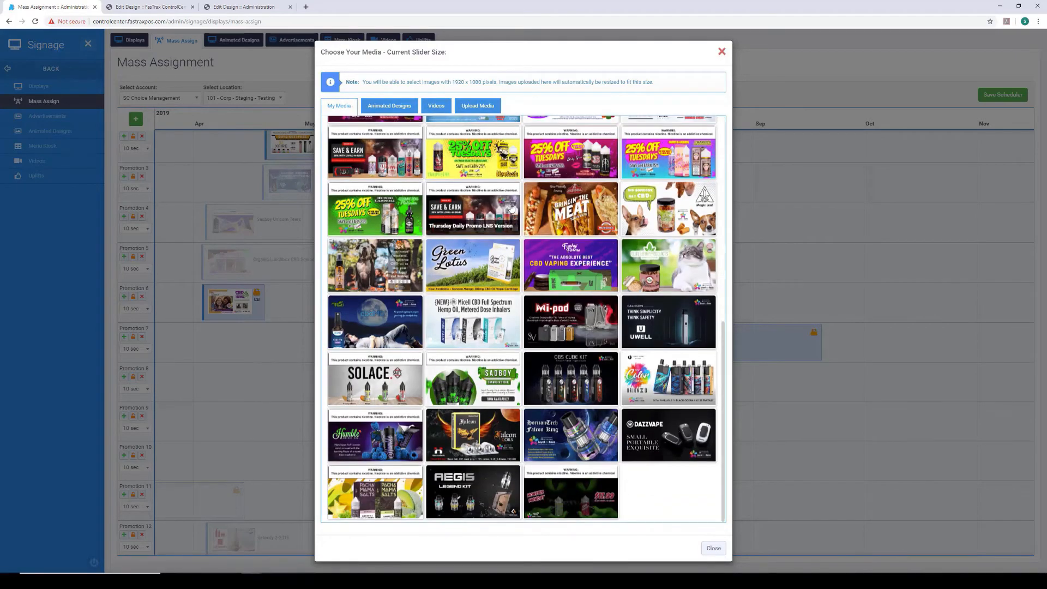
scroll(489, 205, up, 6)
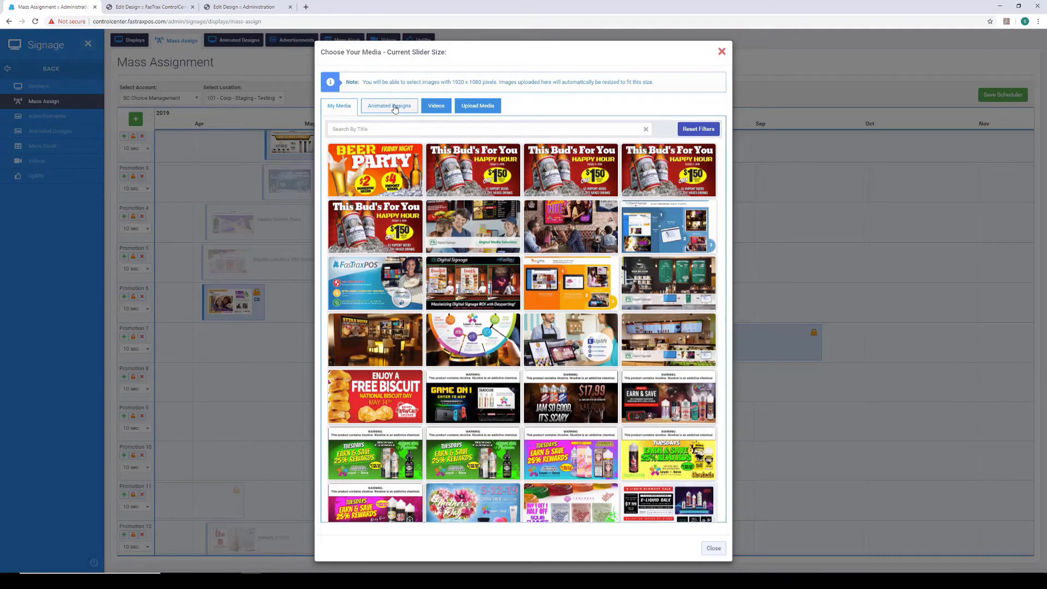
click(395, 107)
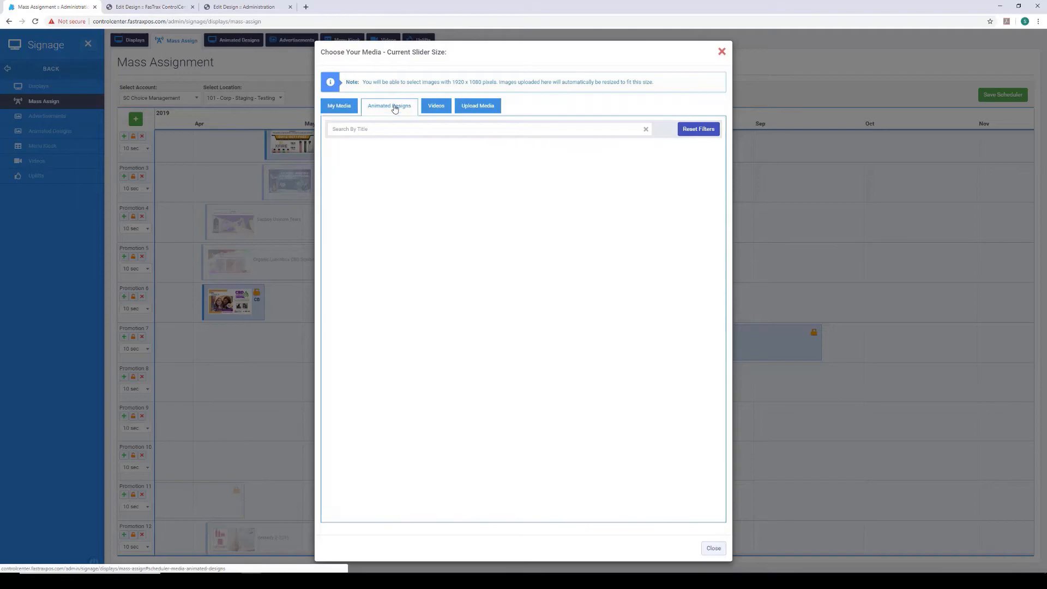
click(446, 112)
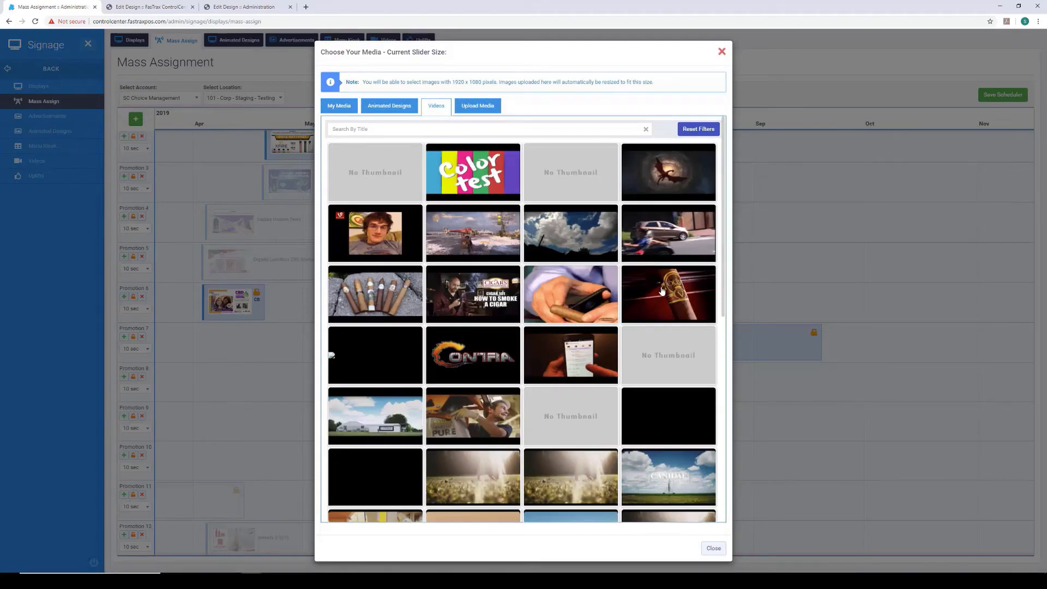
scroll(663, 300, down, 3)
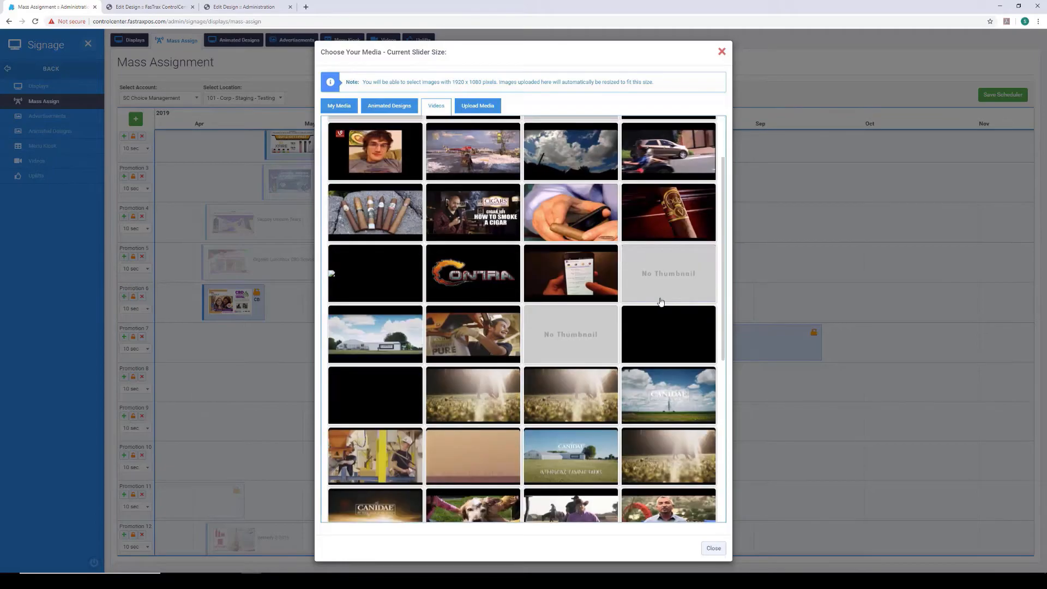
scroll(661, 302, down, 6)
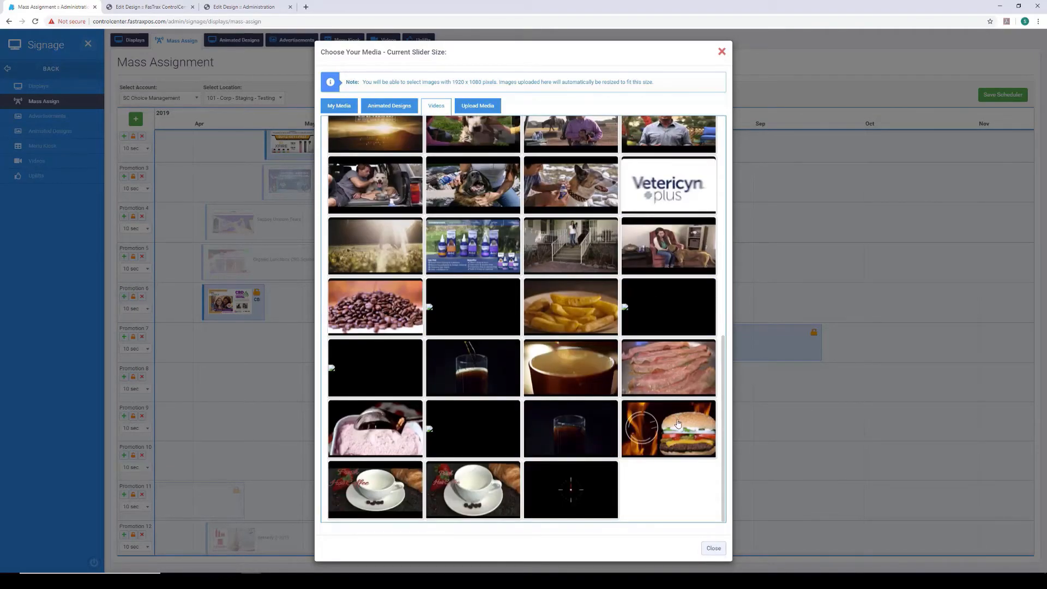
click(678, 424)
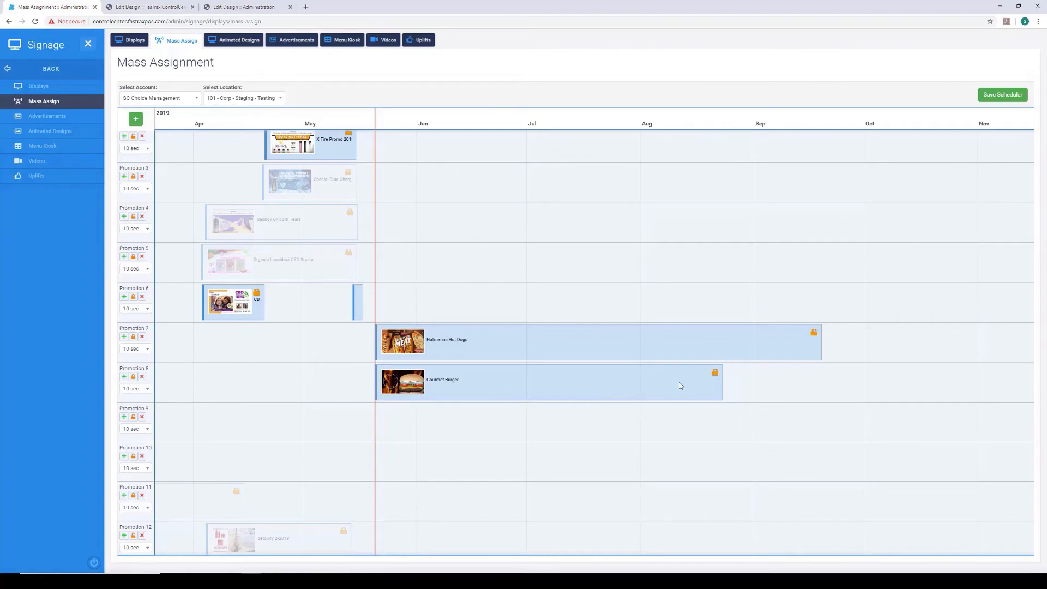
- Set the Gourmet Burger promotion's assignment type to Specific Locations and open its location selection
click(695, 390)
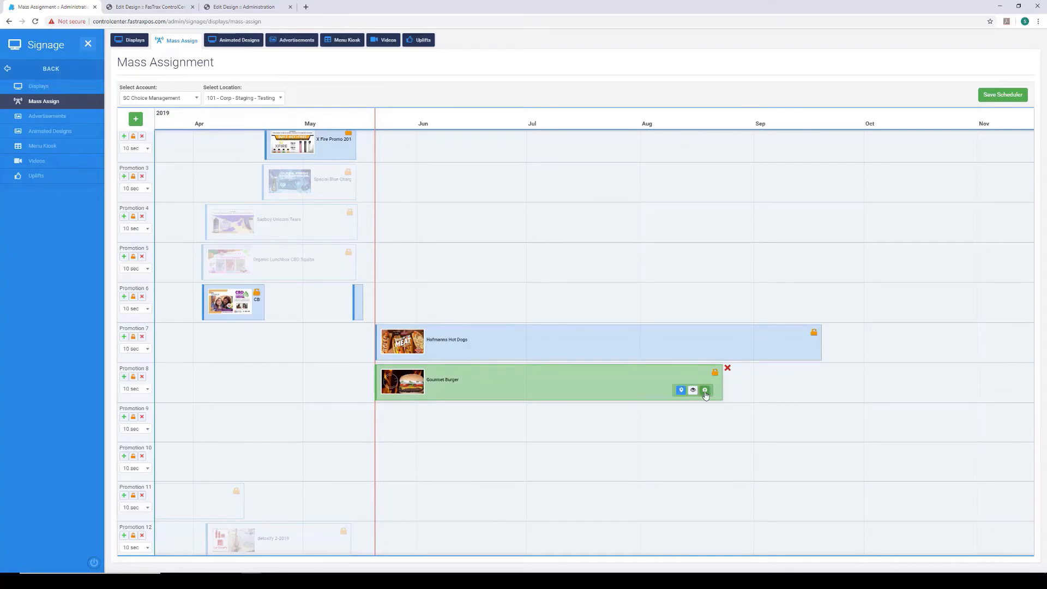
click(681, 391)
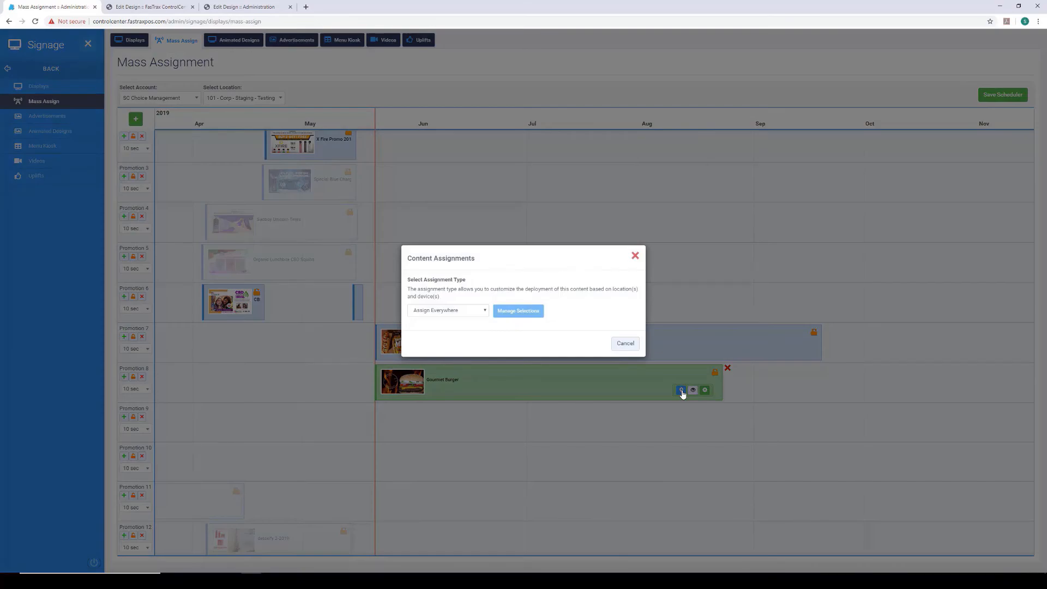
click(484, 310)
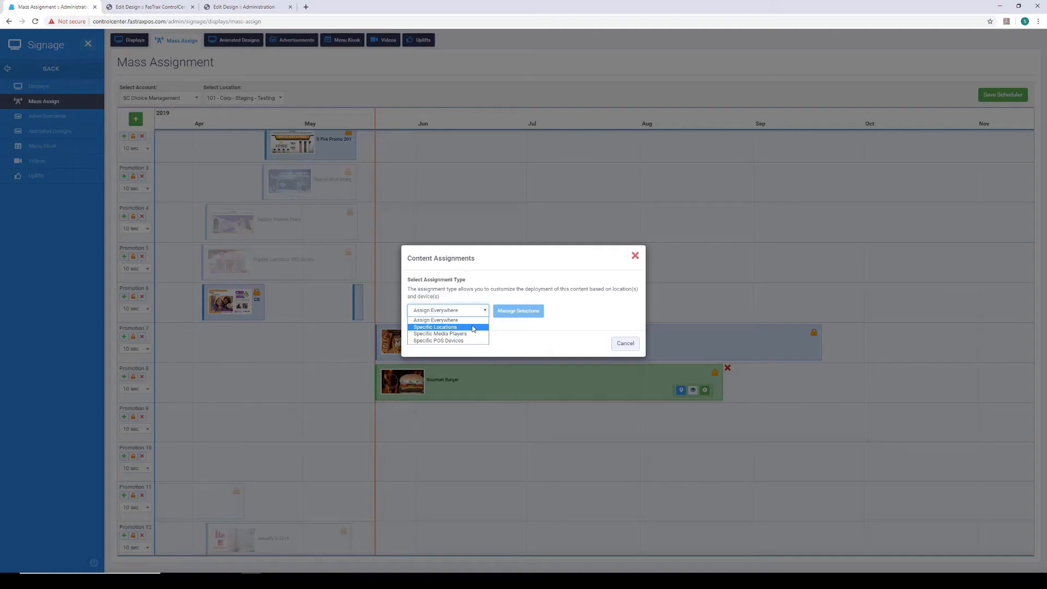
click(472, 328)
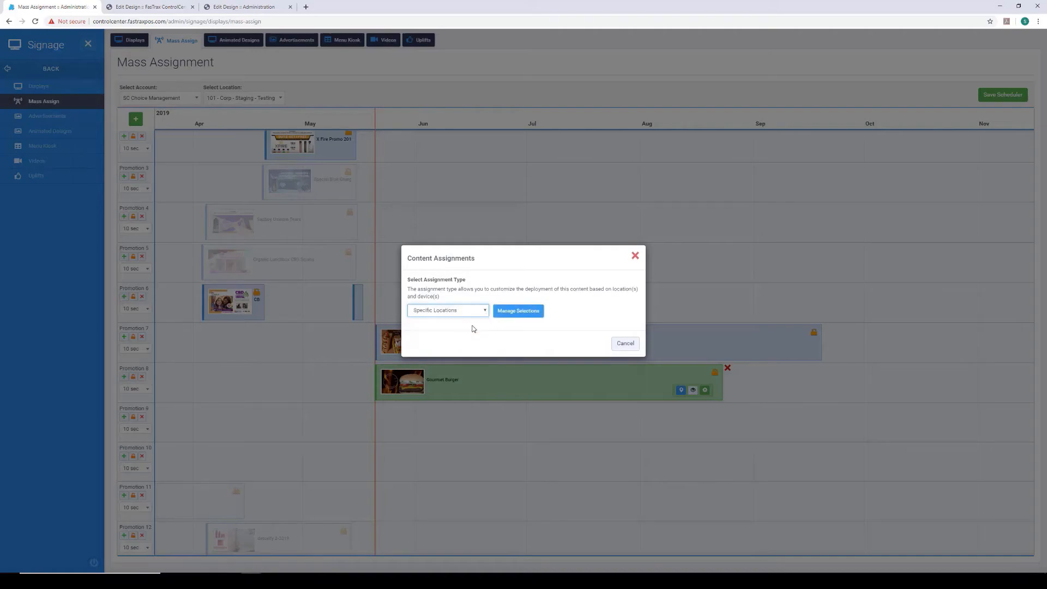
click(527, 301)
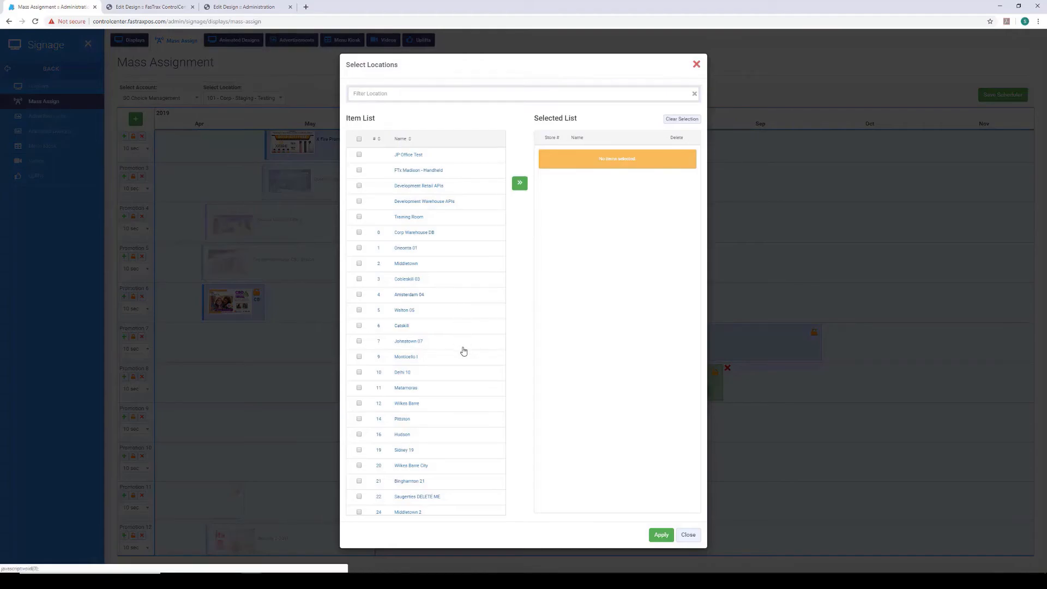
- Filter the locations by "corp" and assign the Gourmet Burger promotion to Corp - Staging - Testing
scroll(463, 351, down, 3)
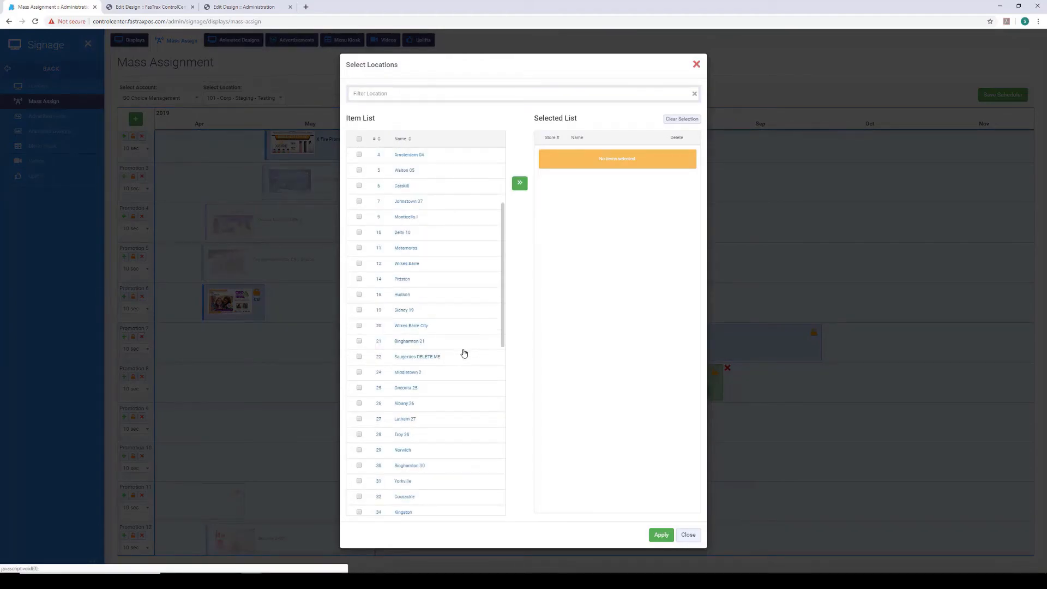
scroll(463, 353, down, 2)
scroll(464, 354, down, 5)
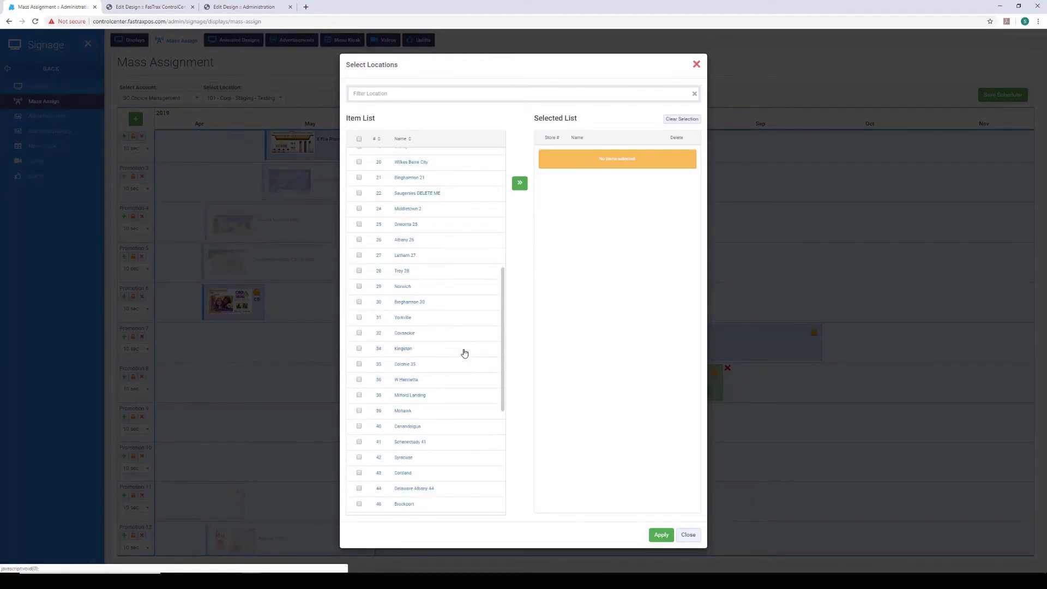
scroll(464, 354, down, 1)
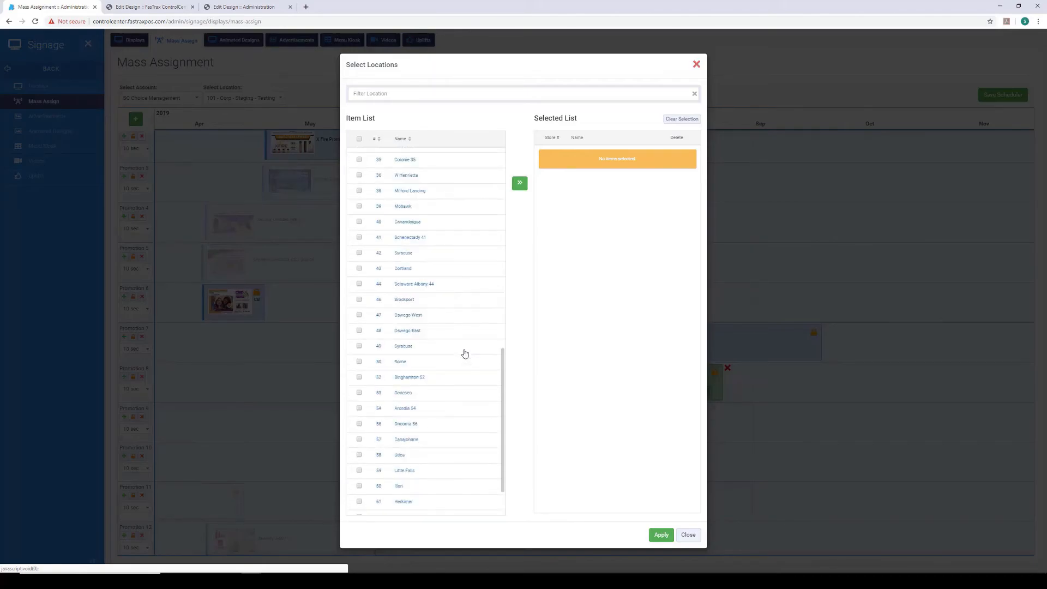
scroll(464, 353, down, 1)
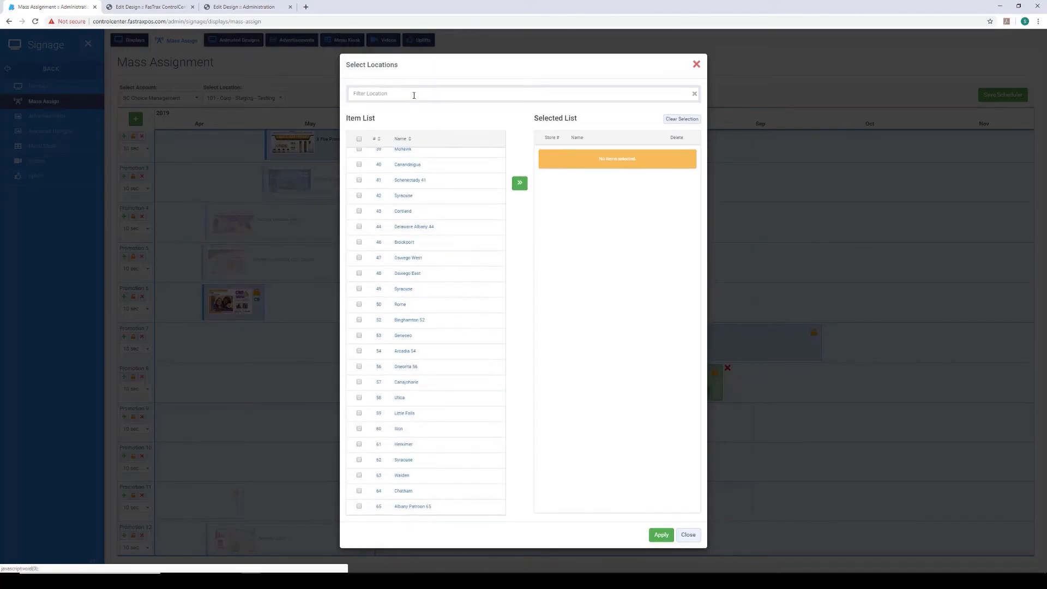
click(415, 93)
text(corp)
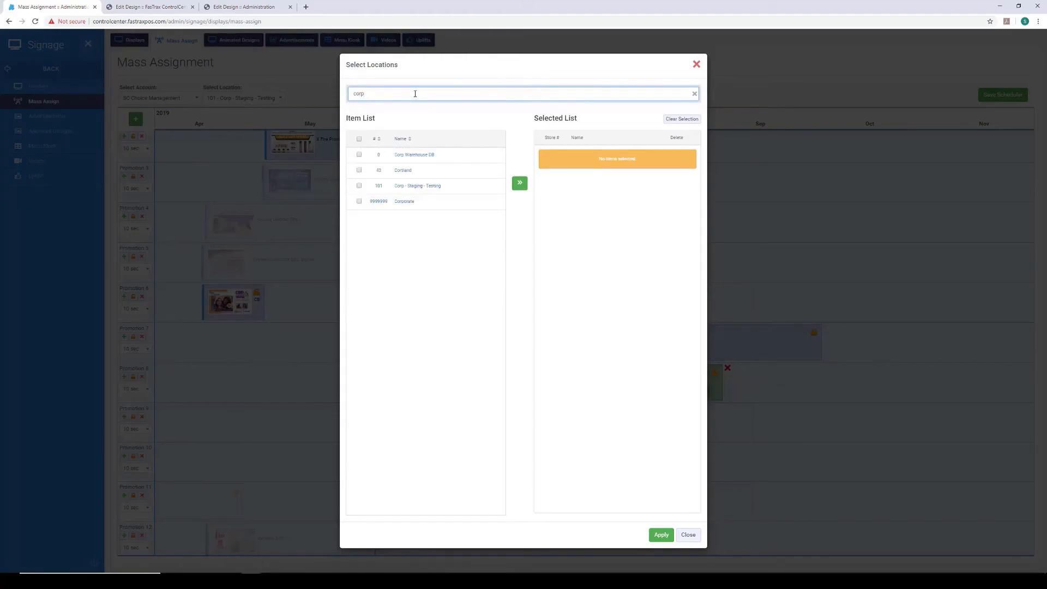
click(361, 187)
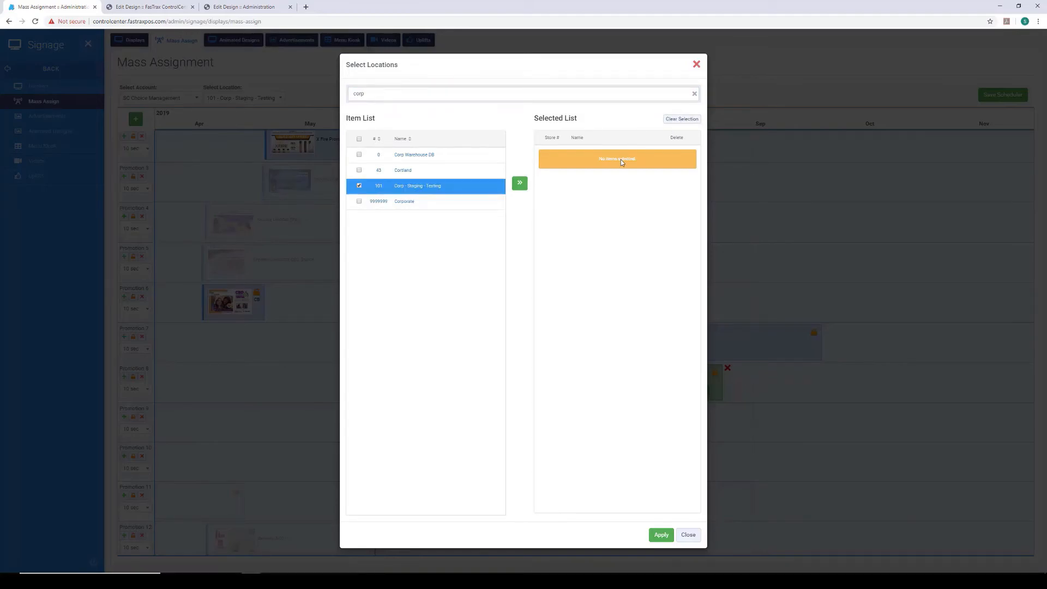
click(521, 186)
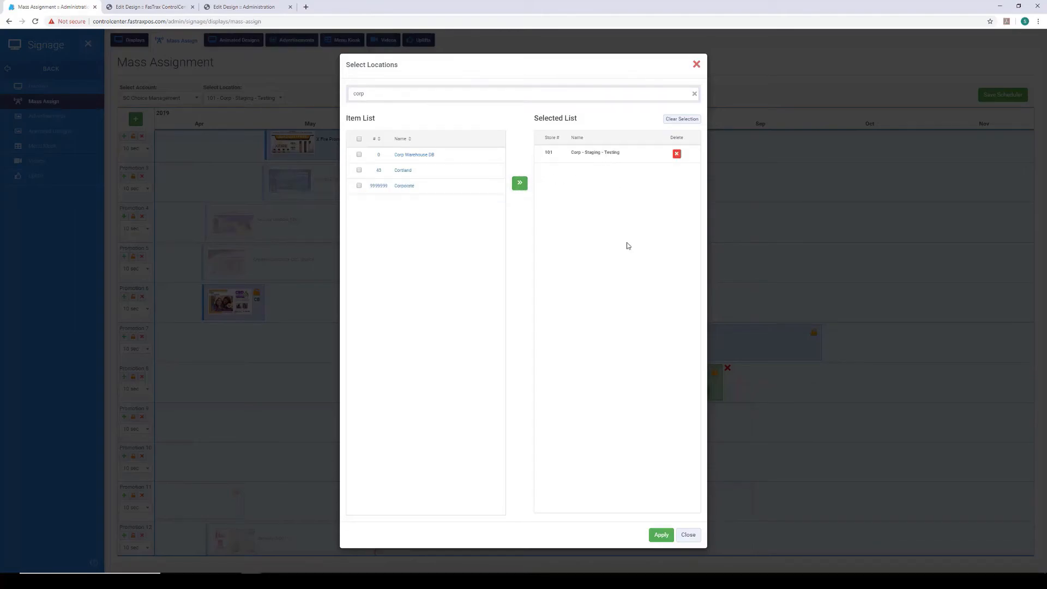
click(662, 535)
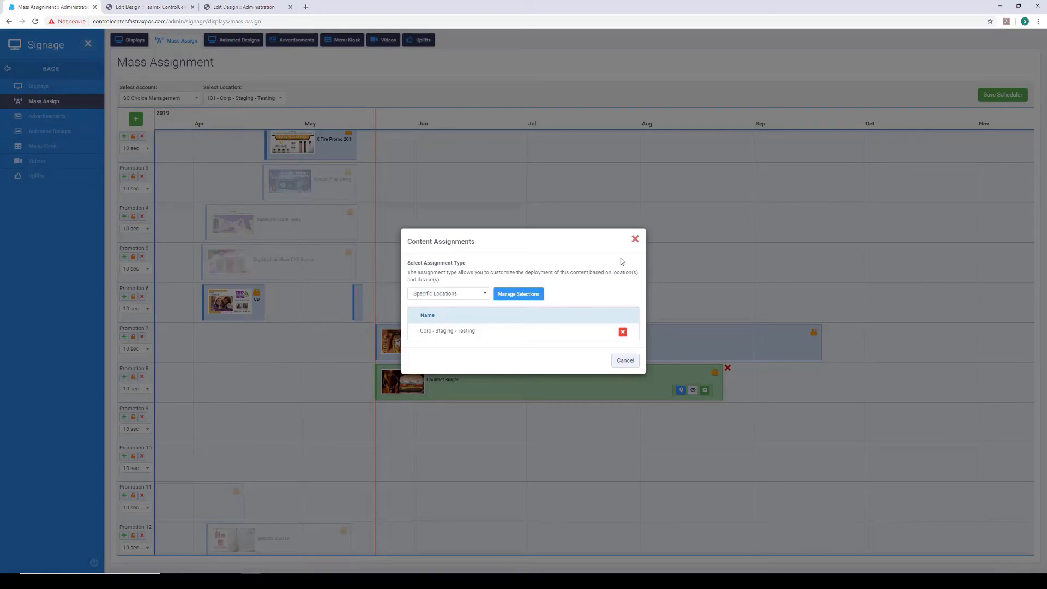
click(634, 239)
- Set the Hofmanns Hot Dogs promotion's assignment type to Specific Locations and open its location selection
click(780, 350)
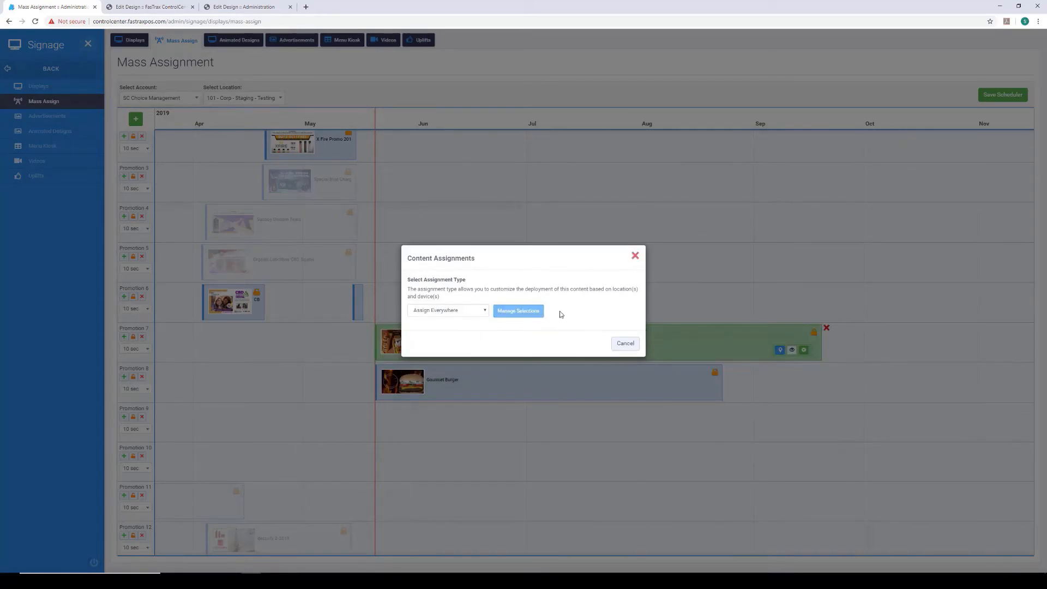
click(484, 313)
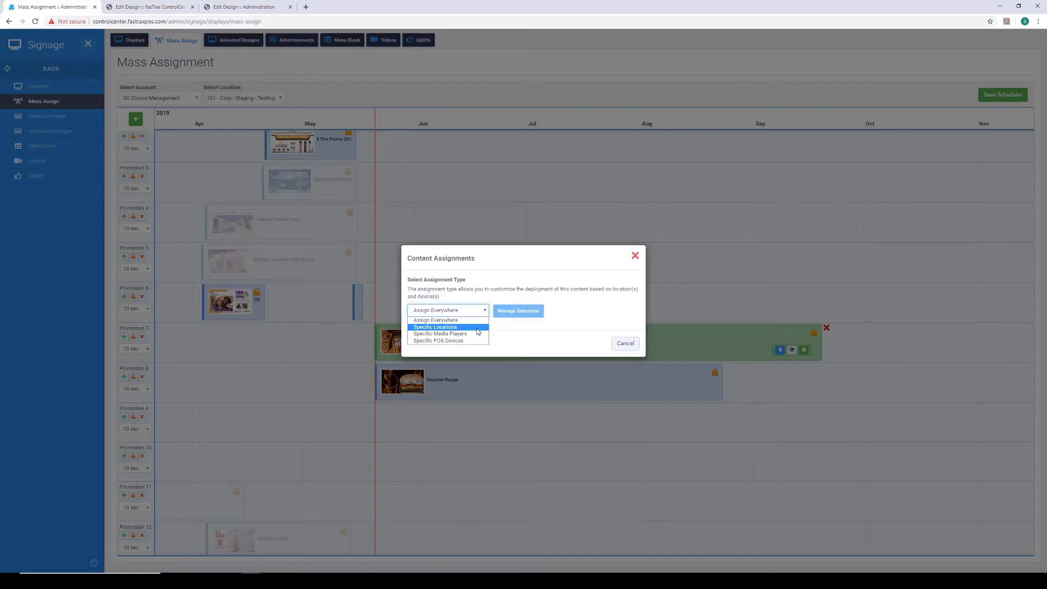
click(477, 328)
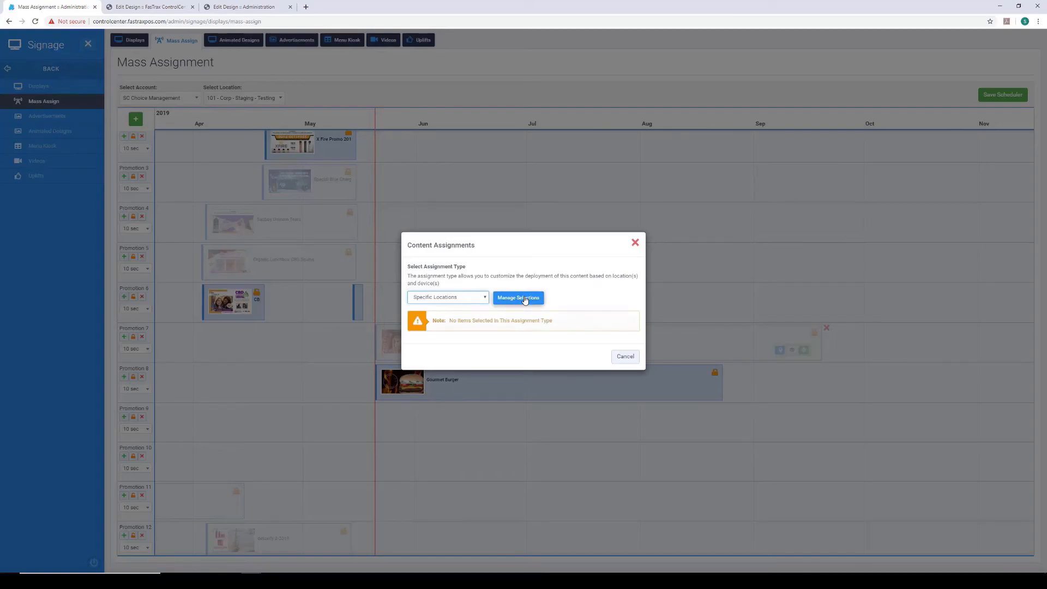
click(518, 298)
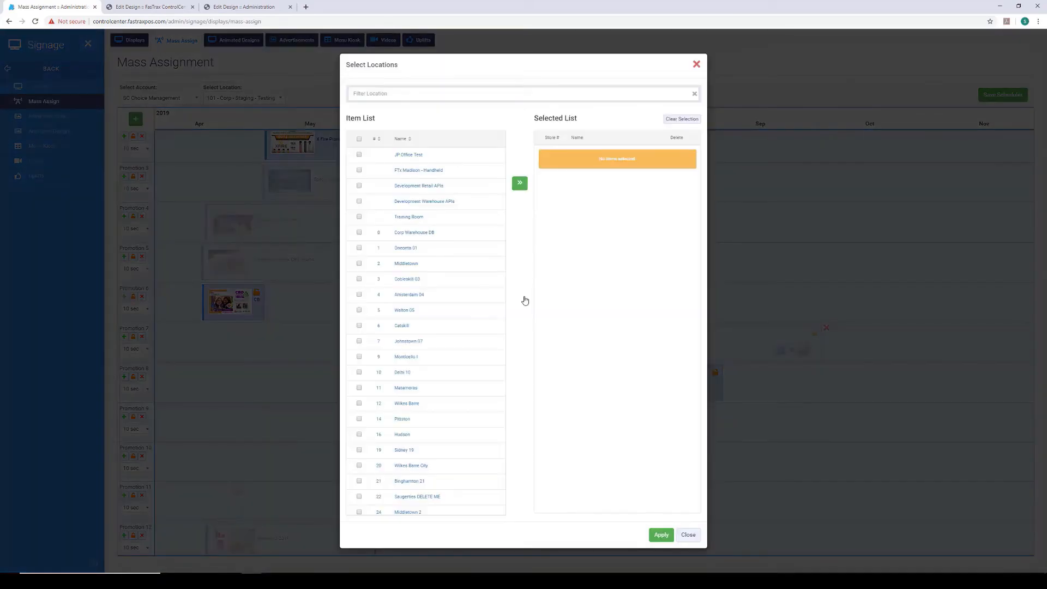
- Filter the locations by "corp" and assign the Hofmanns Hot Dogs promotion to Corp - Staging - Testing
click(442, 96)
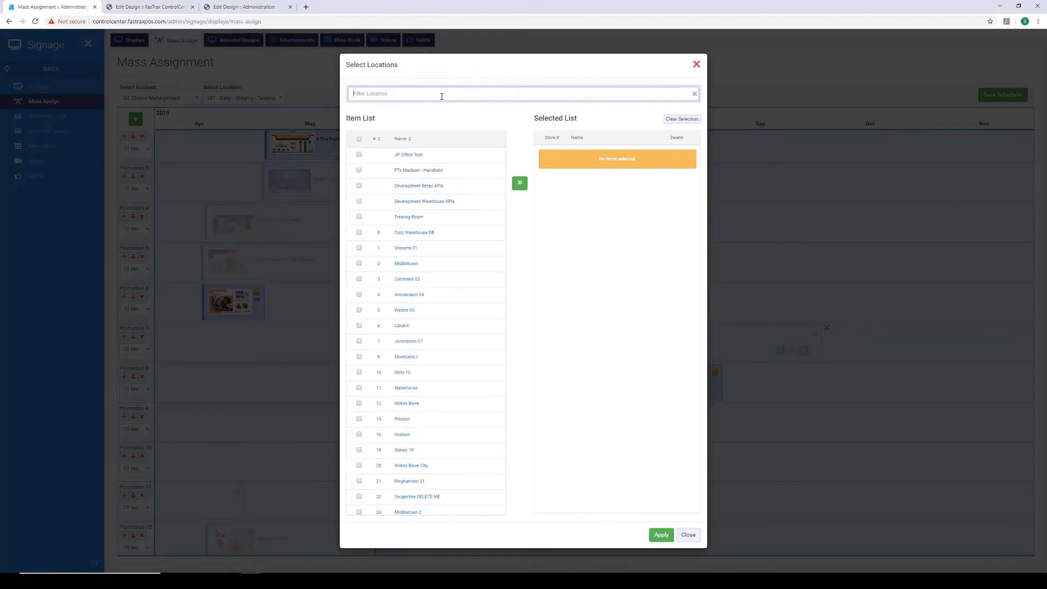
text(corp)
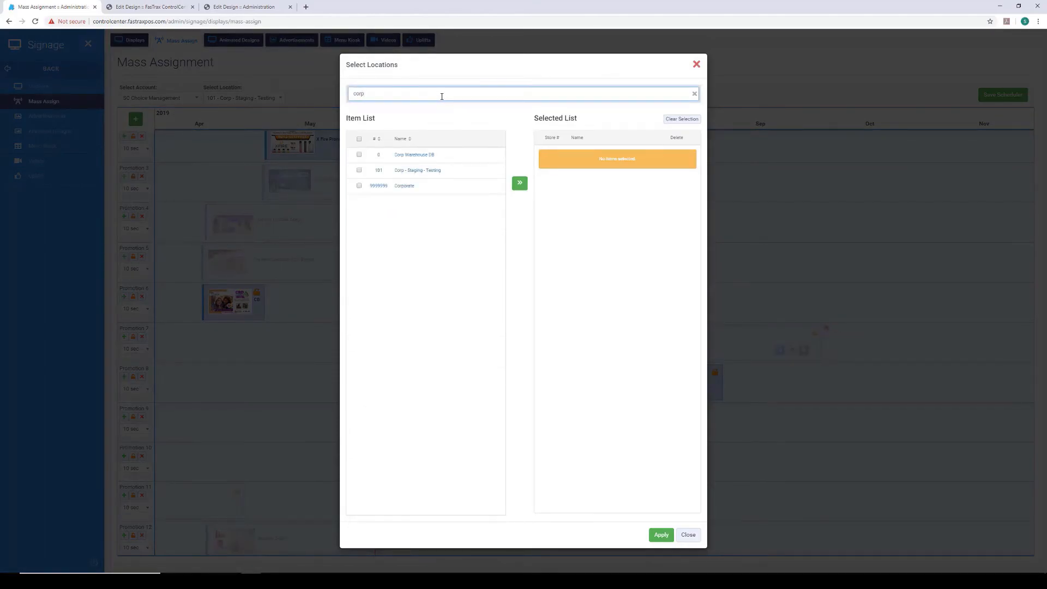
click(360, 170)
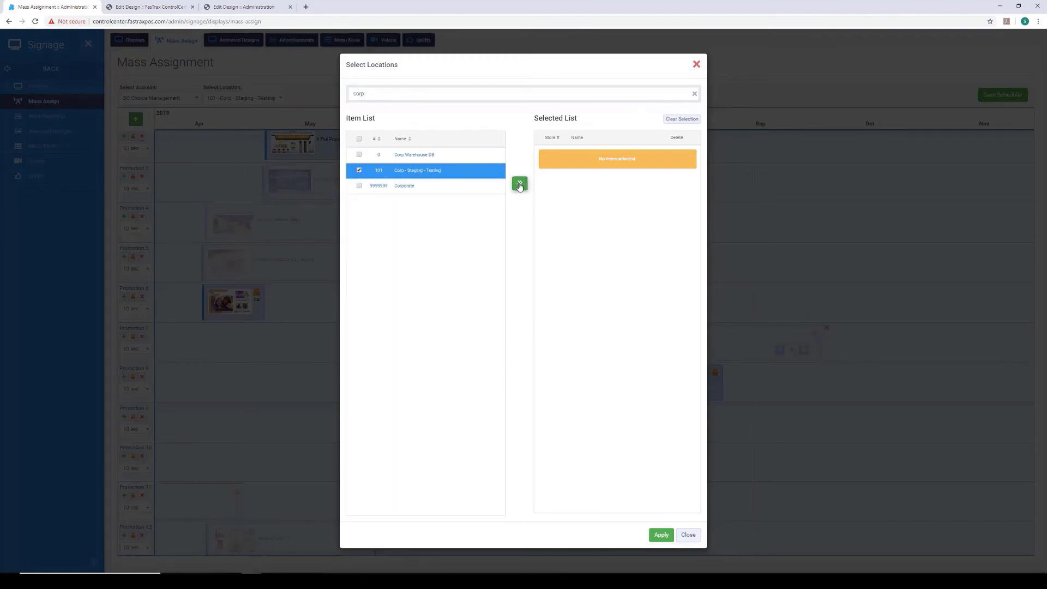
click(520, 185)
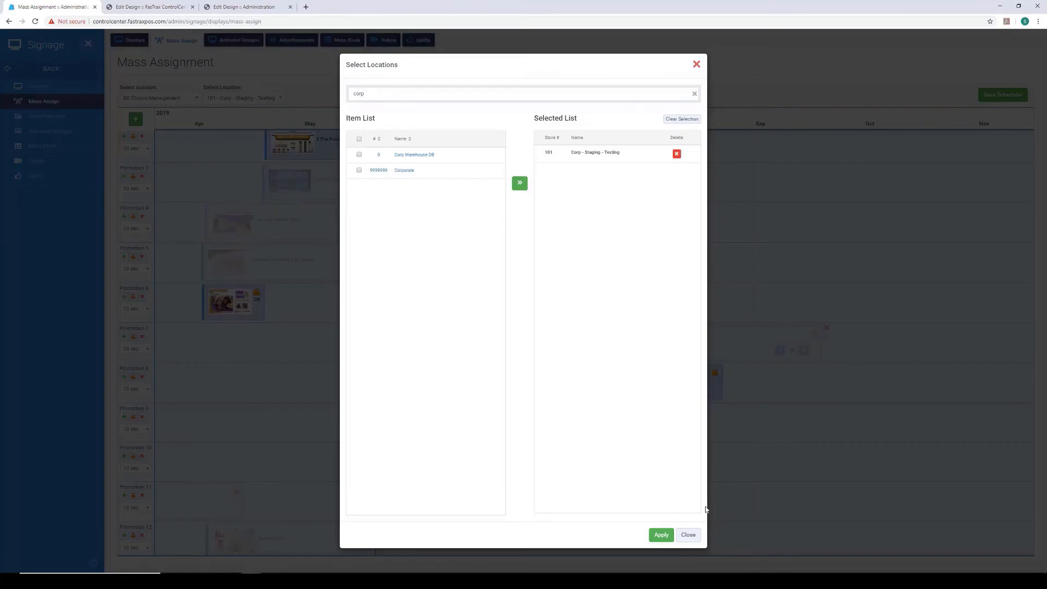
click(661, 536)
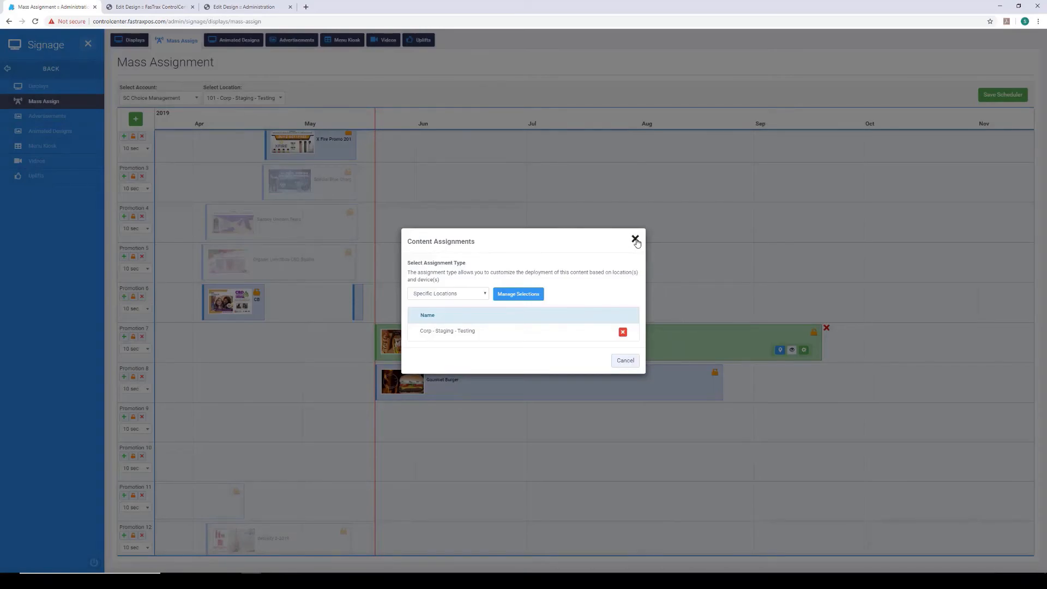
click(635, 240)
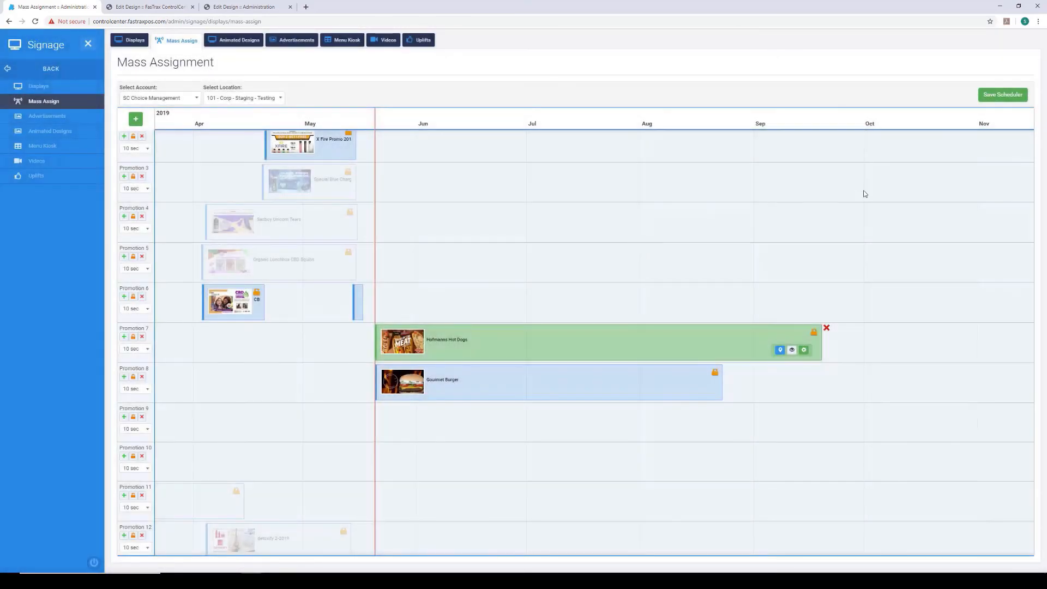
- Save the mass assignment schedule and look over the remaining promotion rows
click(994, 98)
scroll(928, 321, down, 1)
scroll(929, 327, down, 3)
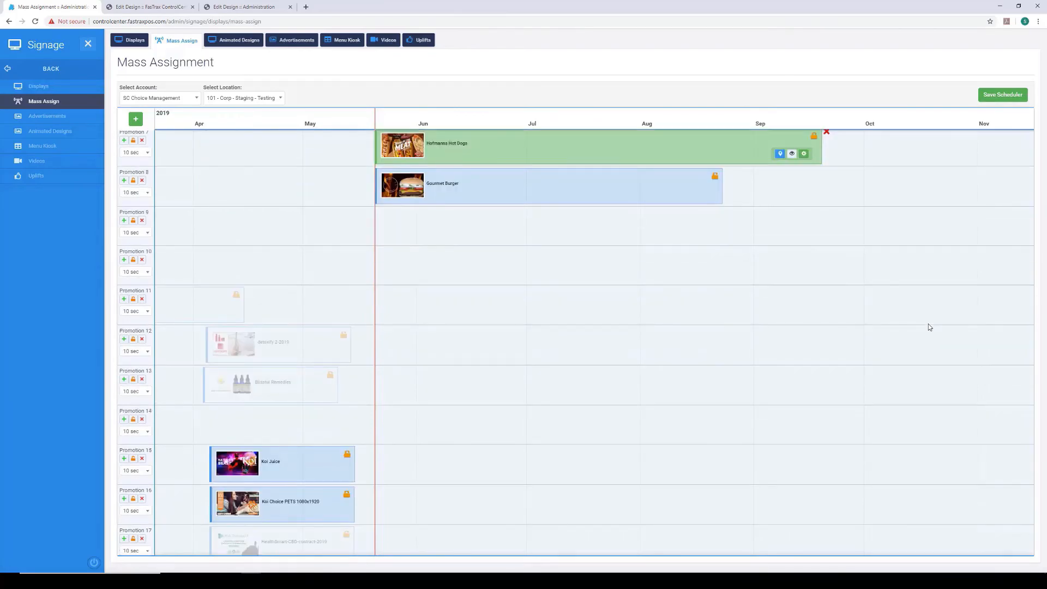
scroll(930, 327, down, 1)
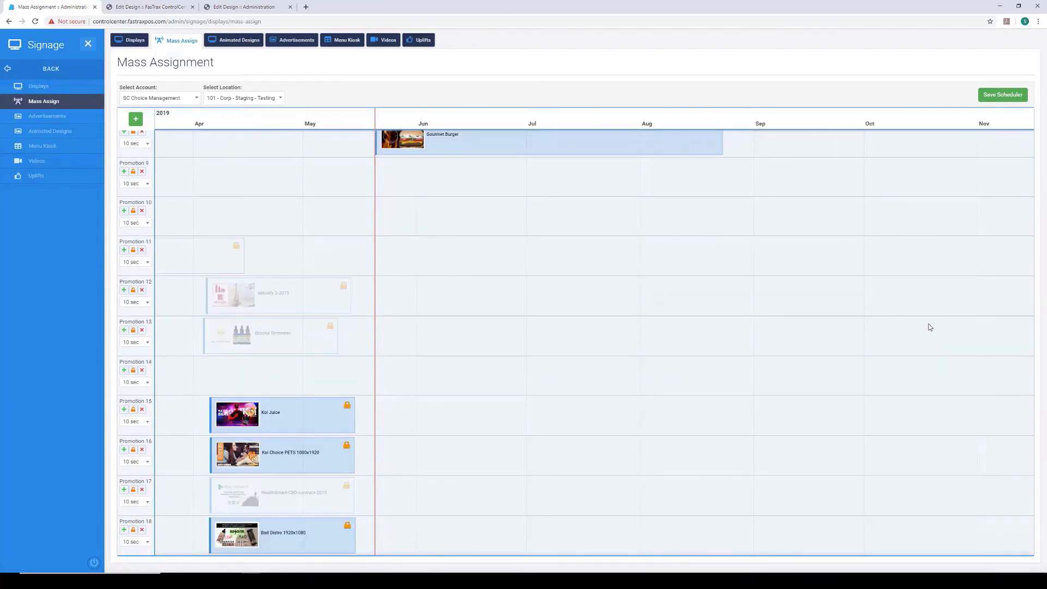
- Save the schedule with the Hofmanns Hot Dogs and Gourmet Burger promotions again and dismiss the confirmation
scroll(929, 327, up, 5)
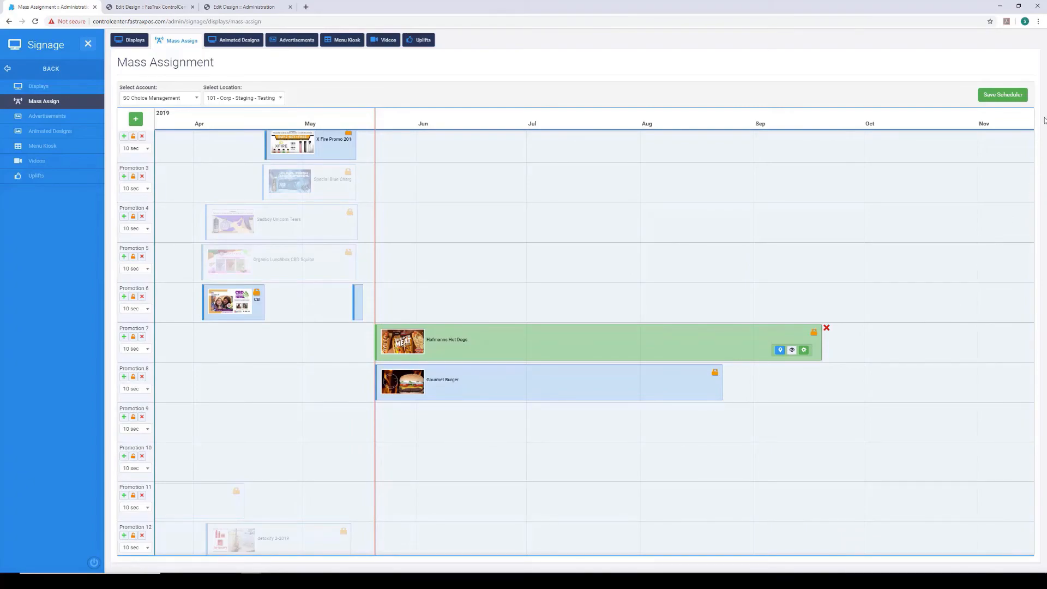
click(986, 103)
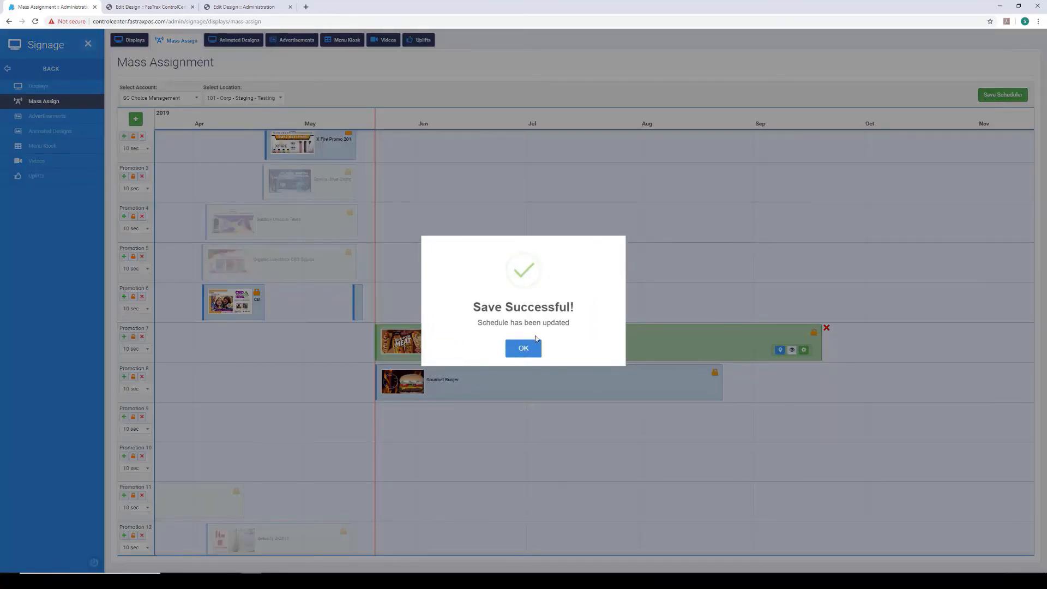
click(525, 347)
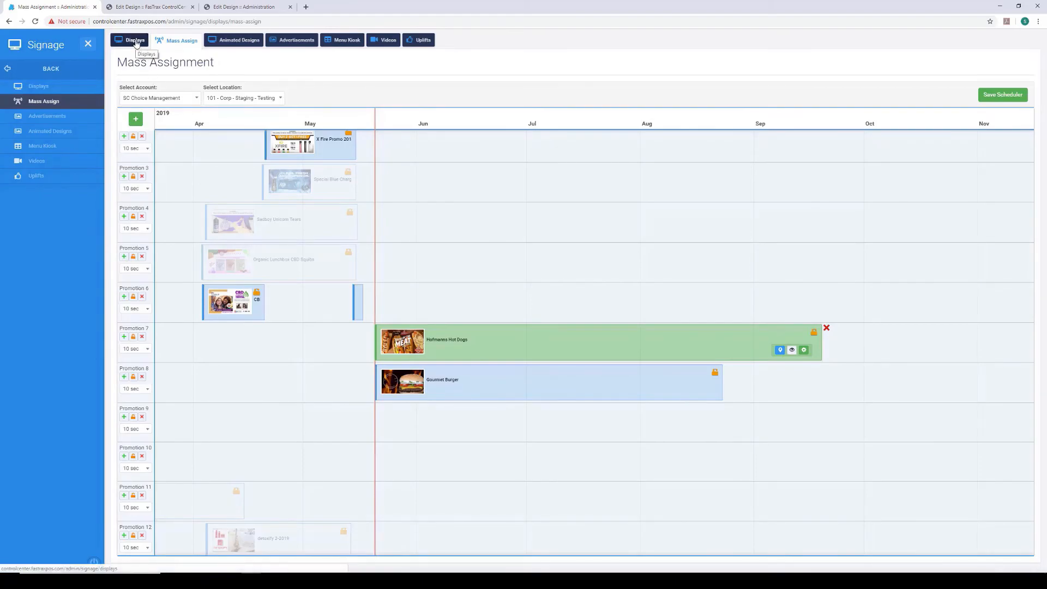
- Open the Happy Hour Beers display from the displays list for editing and show its board content
click(136, 44)
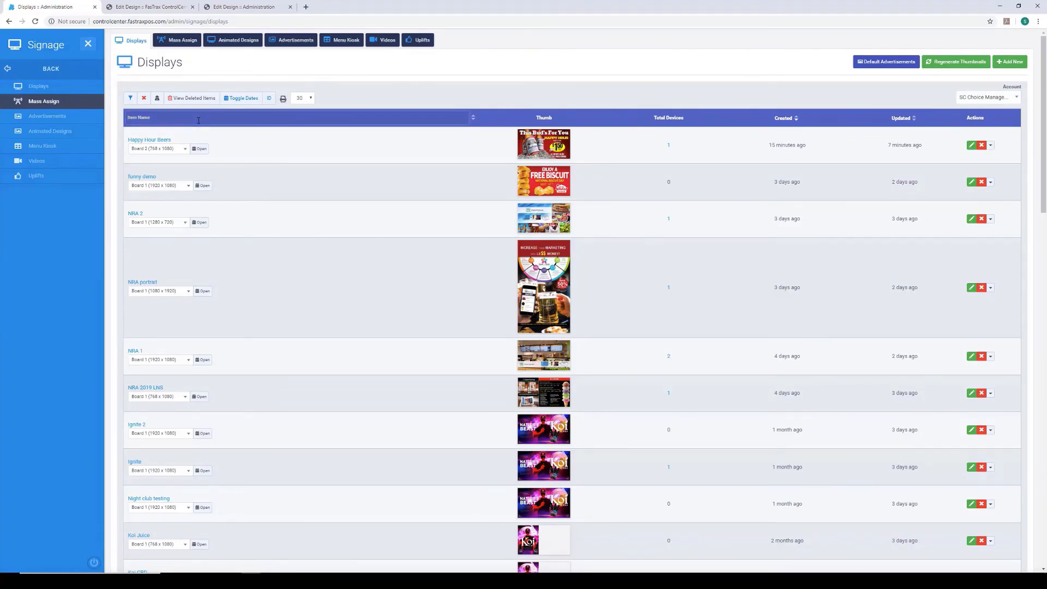
text(corp)
click(149, 141)
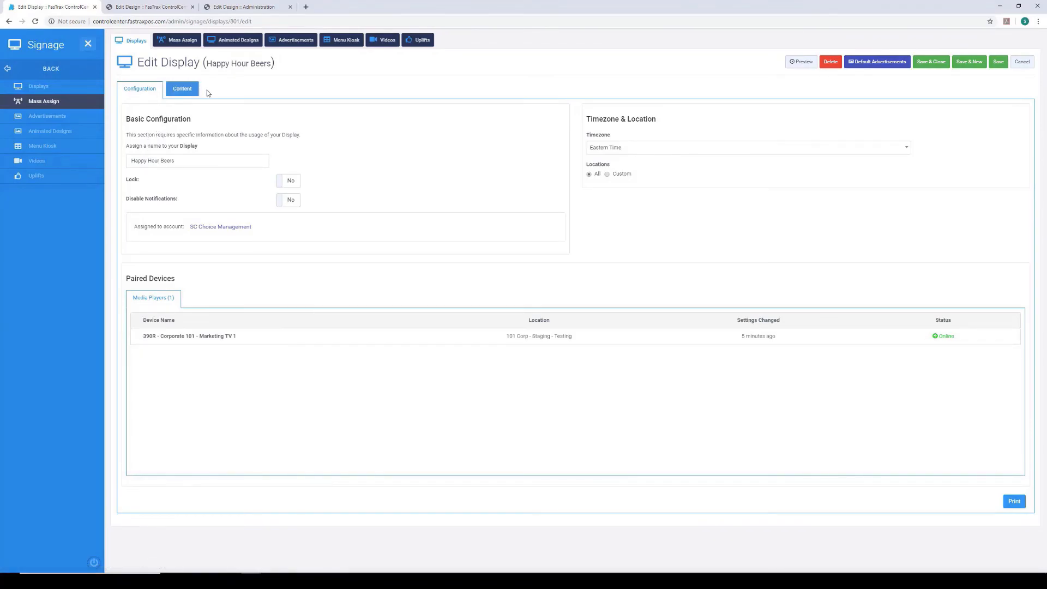
click(189, 95)
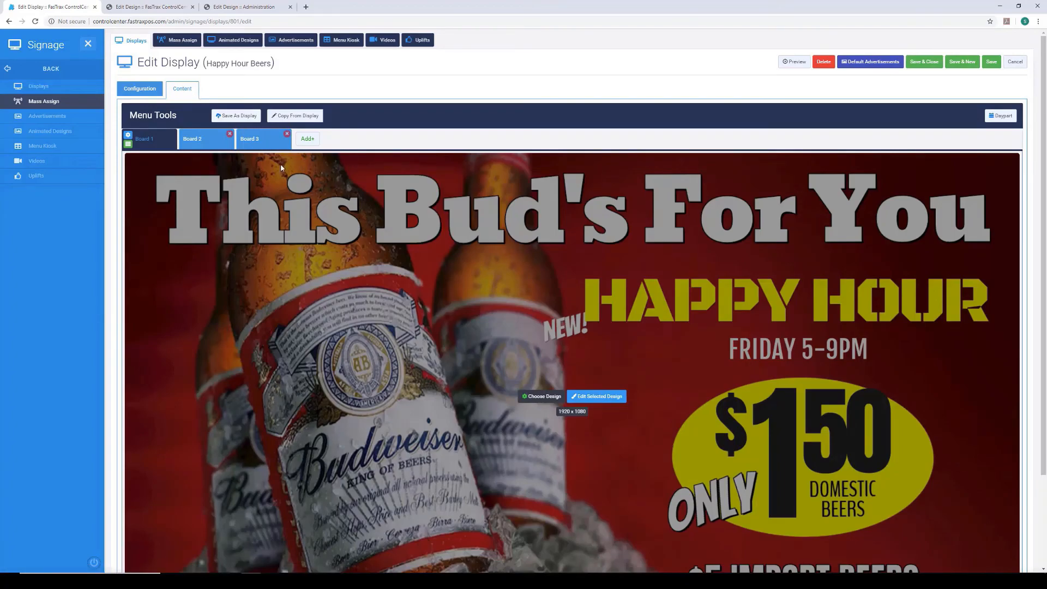
- Review the content of Board 2 and Board 3, then leave the Happy Hour Beers display without saving
click(215, 145)
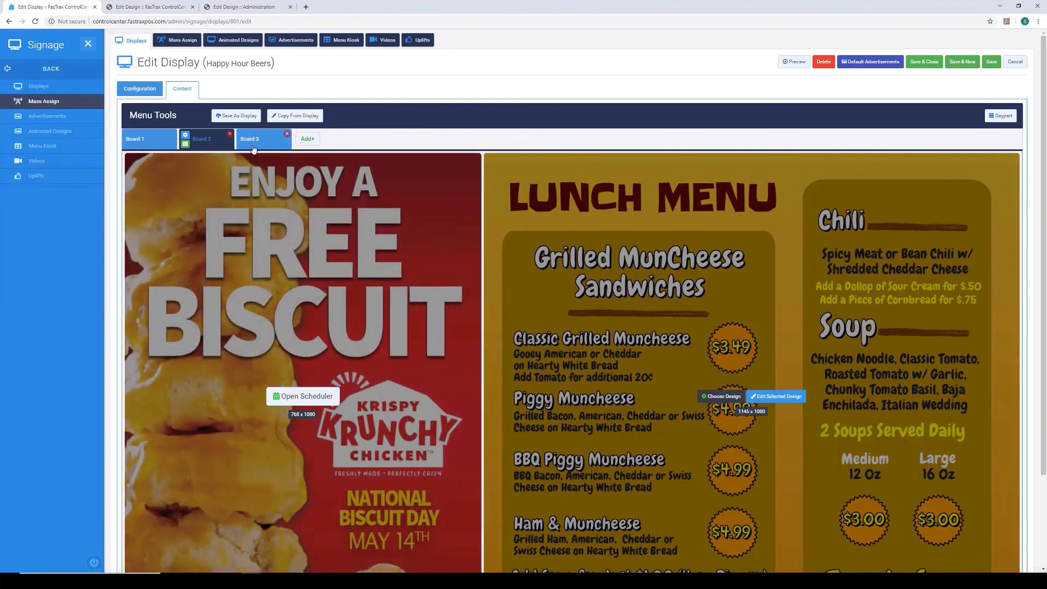
click(253, 148)
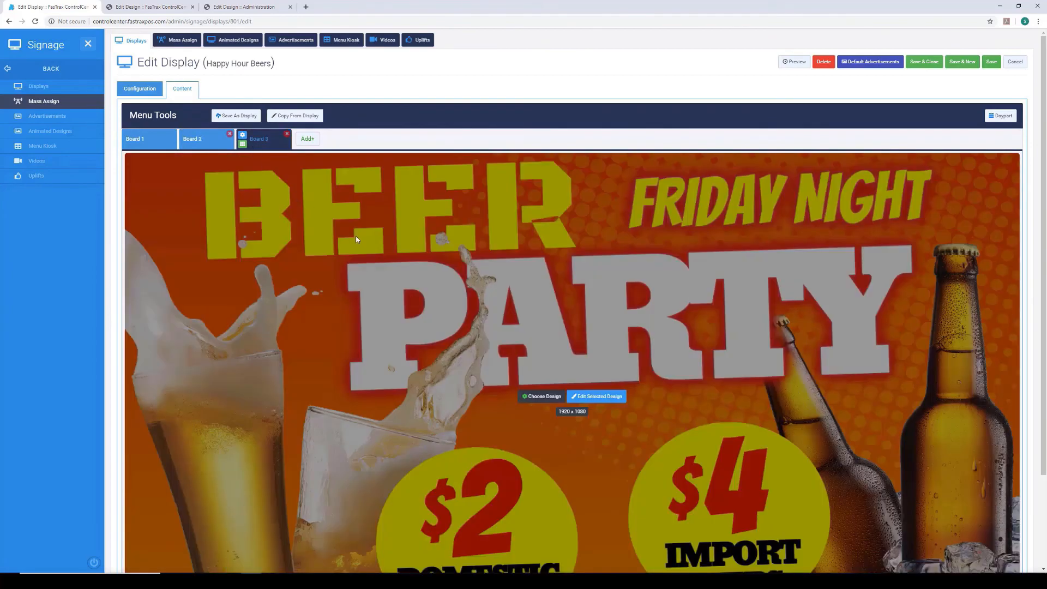
scroll(357, 239, down, 2)
scroll(357, 239, up, 2)
scroll(357, 239, down, 2)
scroll(357, 239, up, 2)
click(1014, 62)
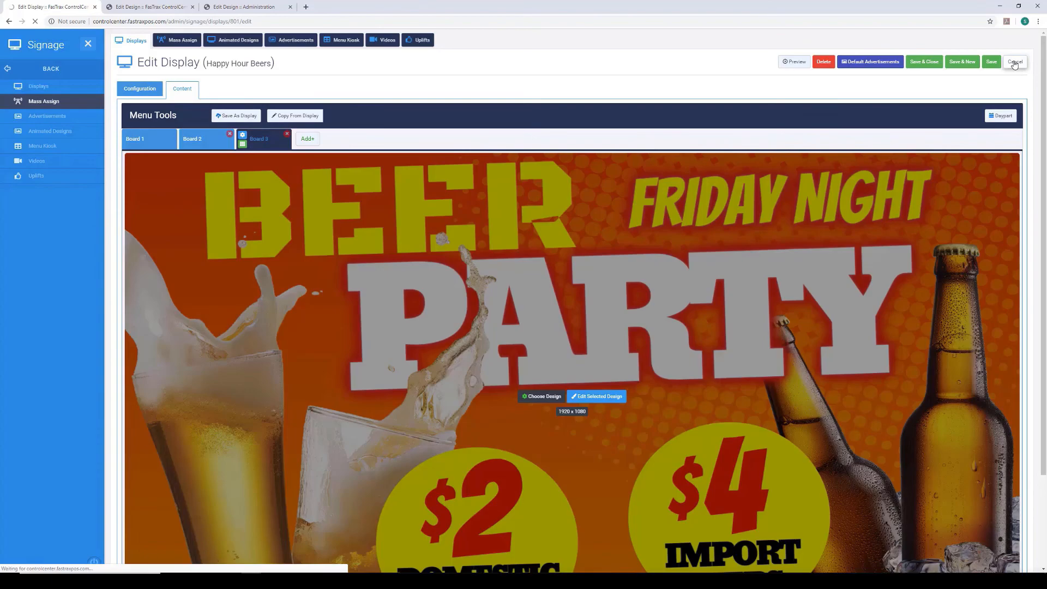